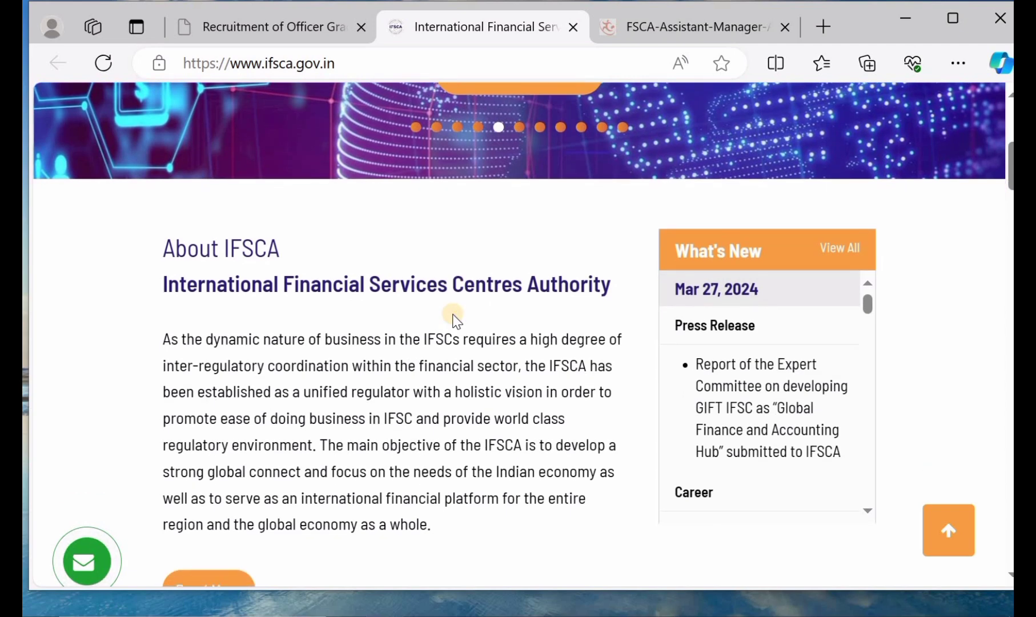
# Step: Browse the IFSCA homepage, then switch to the IBPS Officer Grade A (Assistant Manager) 2024 page
pyautogui.scroll(3, 455, 321)
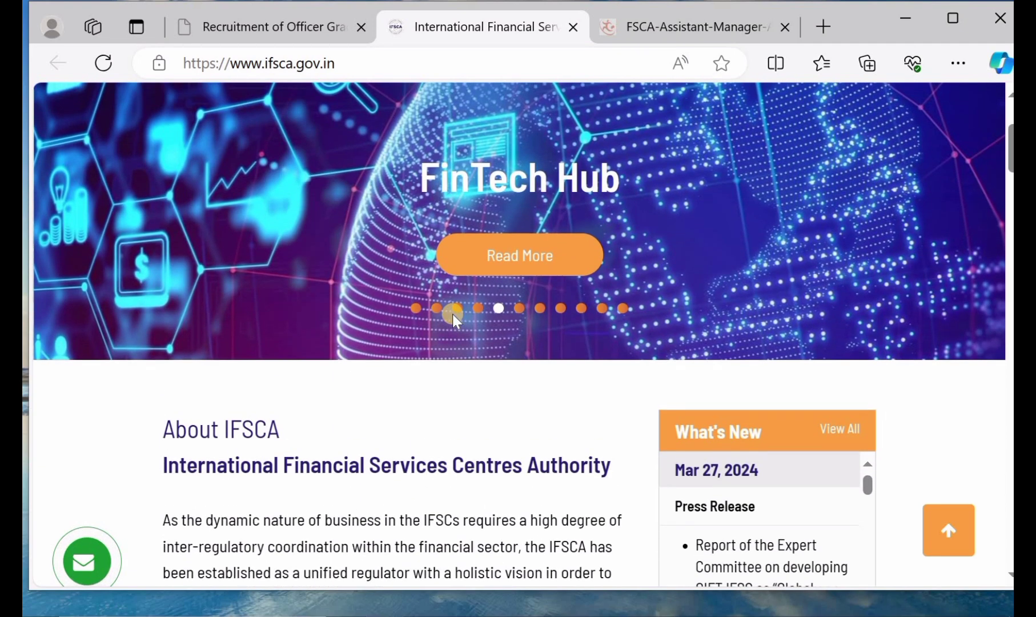
pyautogui.scroll(2, 452, 314)
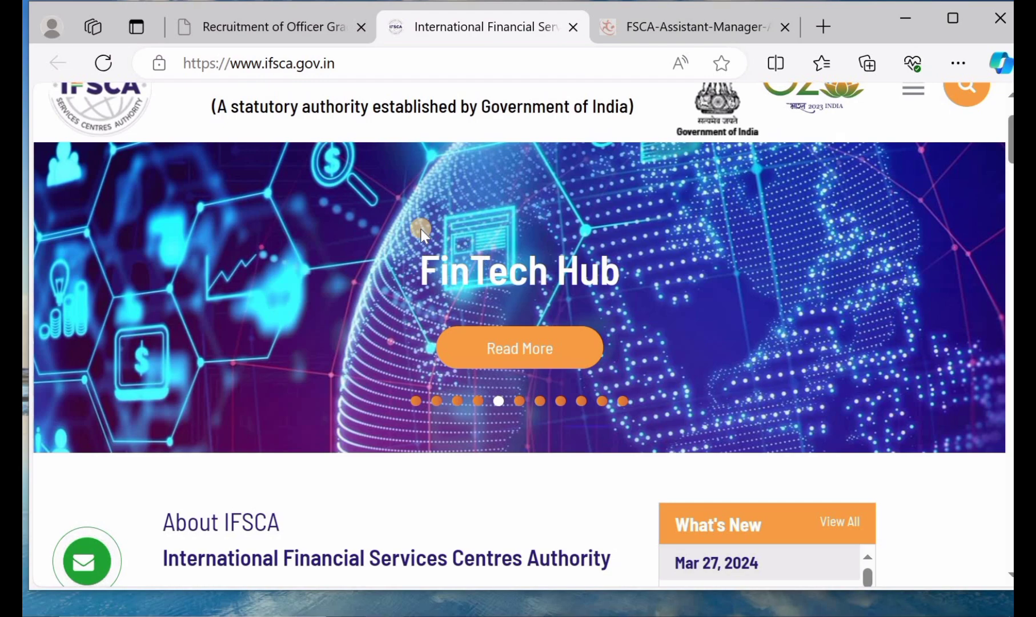
pyautogui.scroll(2, 421, 230)
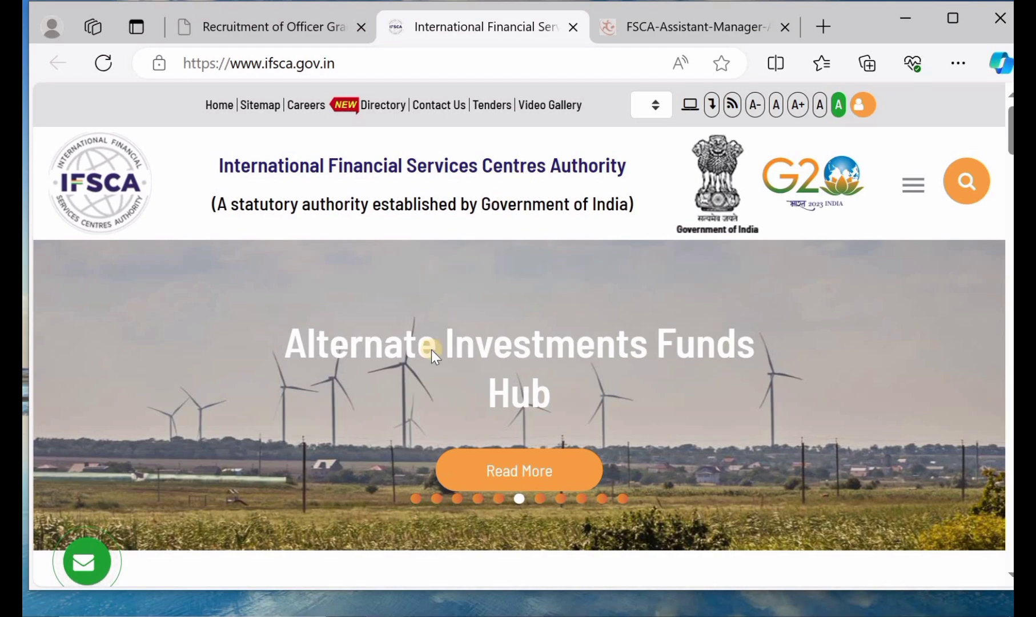
pyautogui.scroll(-6, 431, 349)
pyautogui.scroll(-4, 432, 350)
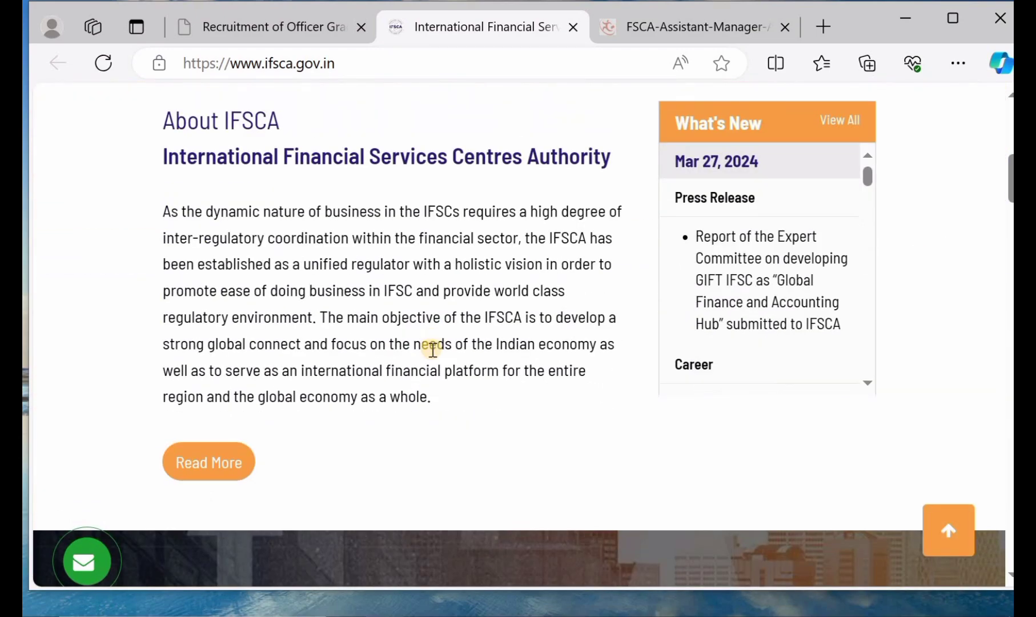
pyautogui.scroll(8, 431, 350)
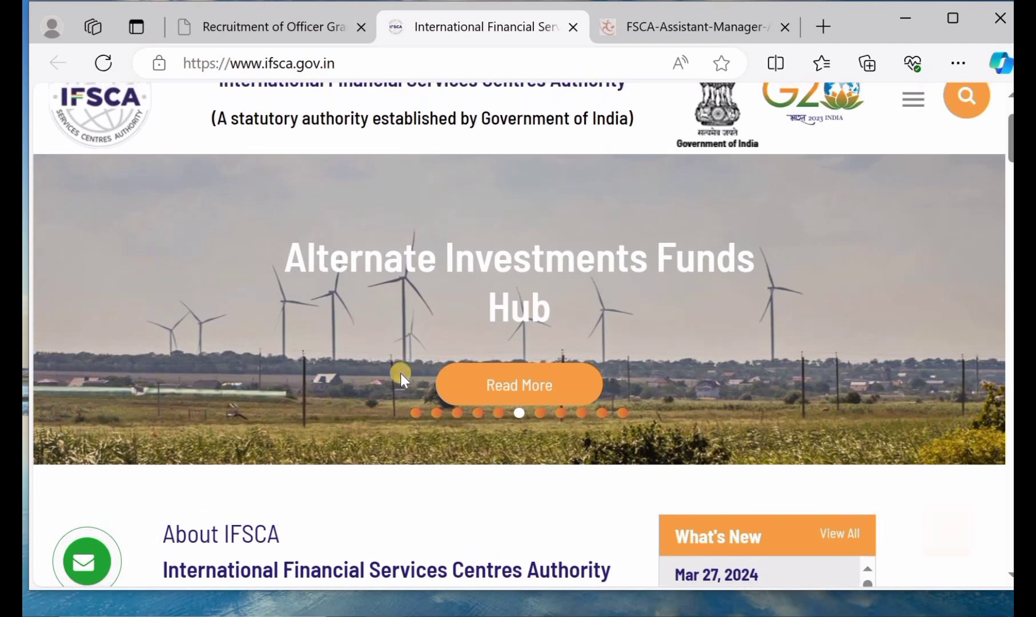
pyautogui.scroll(-1, 398, 371)
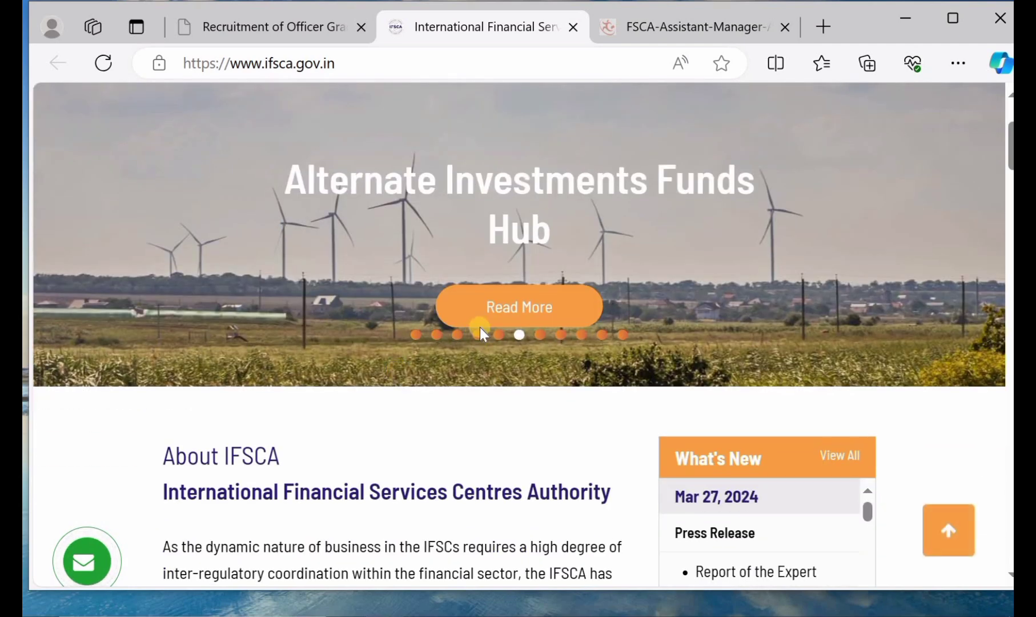
pyautogui.click(281, 40)
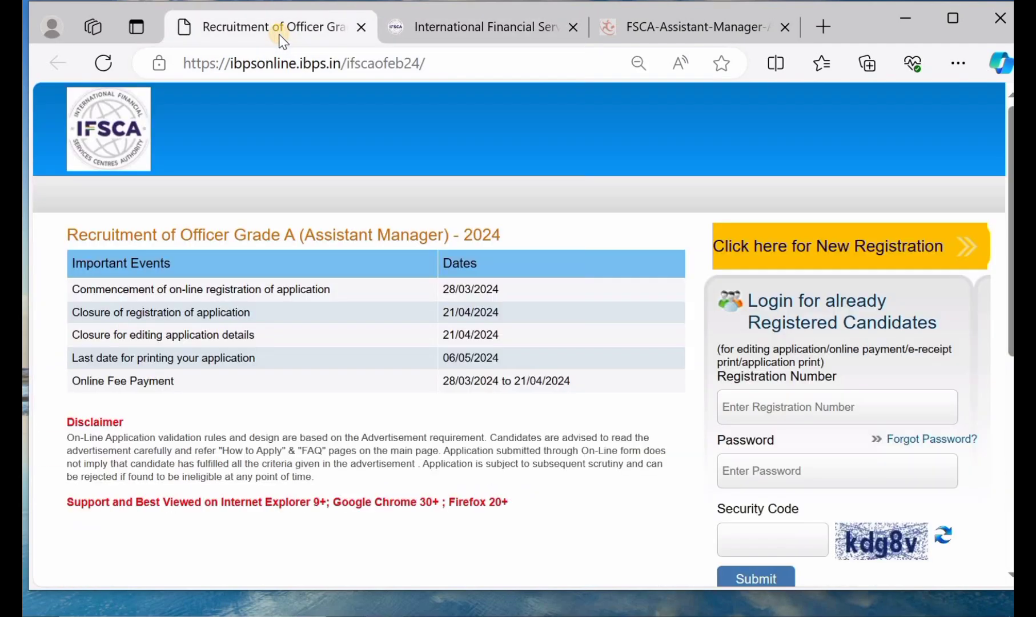
# Step: Open the FSCA-Assistant-Manager notice PDF and read past page 1's dates to page 2's vacancy table
pyautogui.click(664, 40)
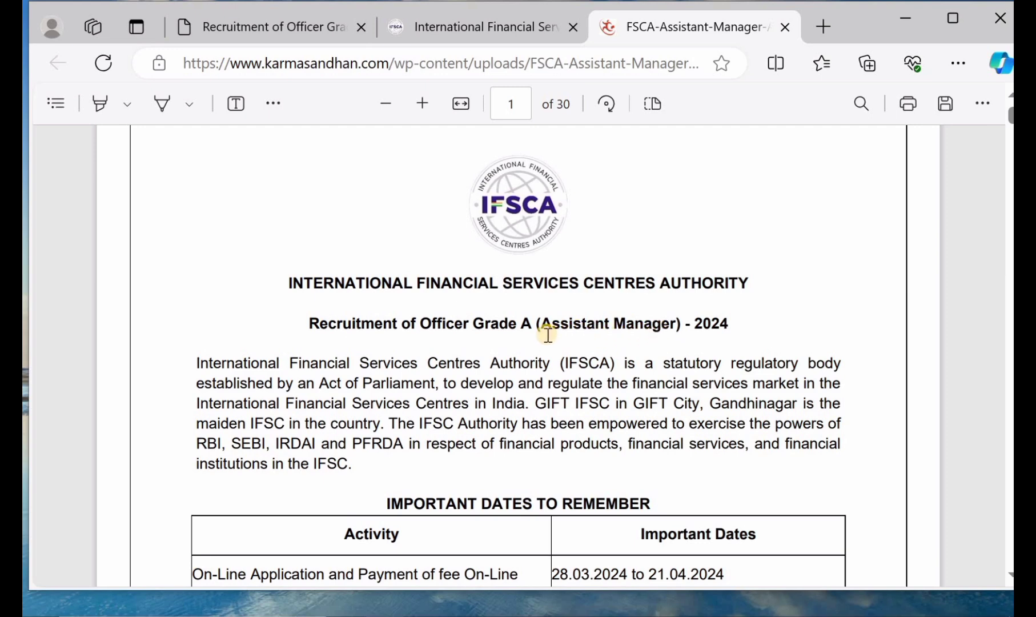
pyautogui.scroll(-5, 547, 334)
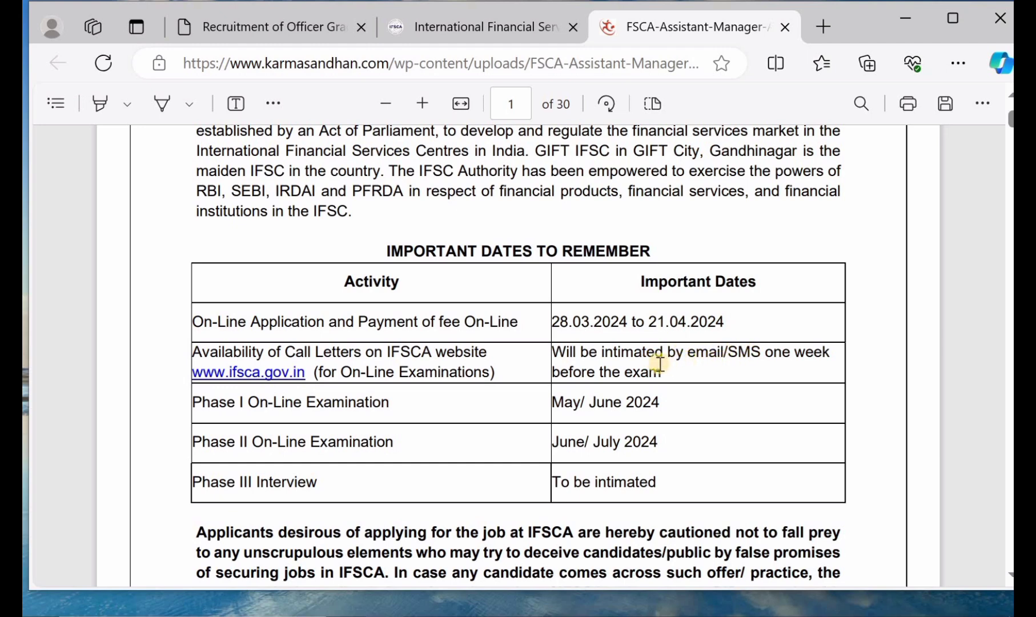
pyautogui.scroll(-1, 660, 363)
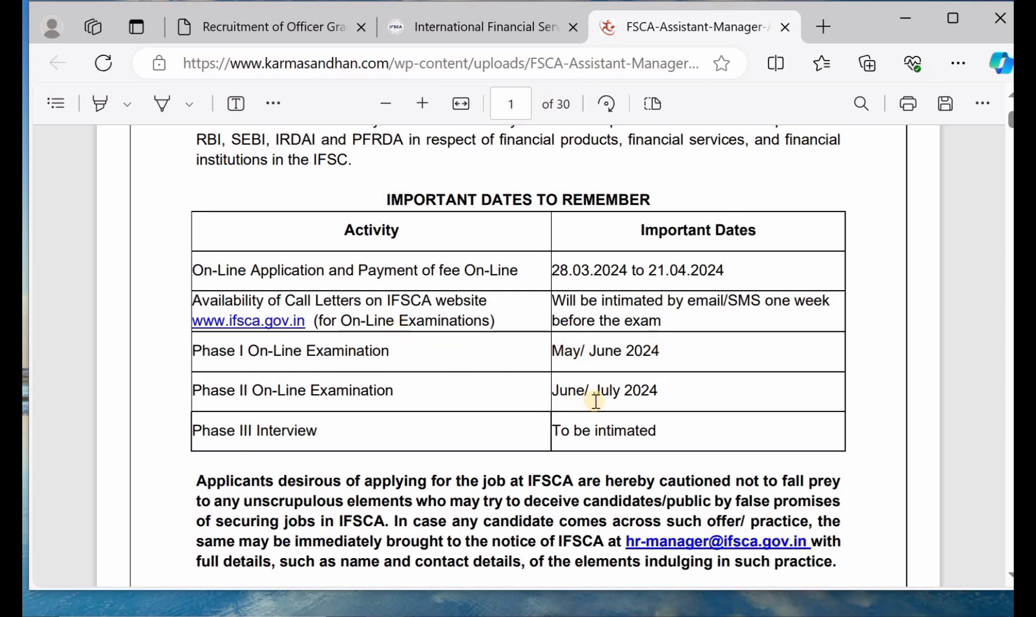
pyautogui.scroll(-2, 611, 394)
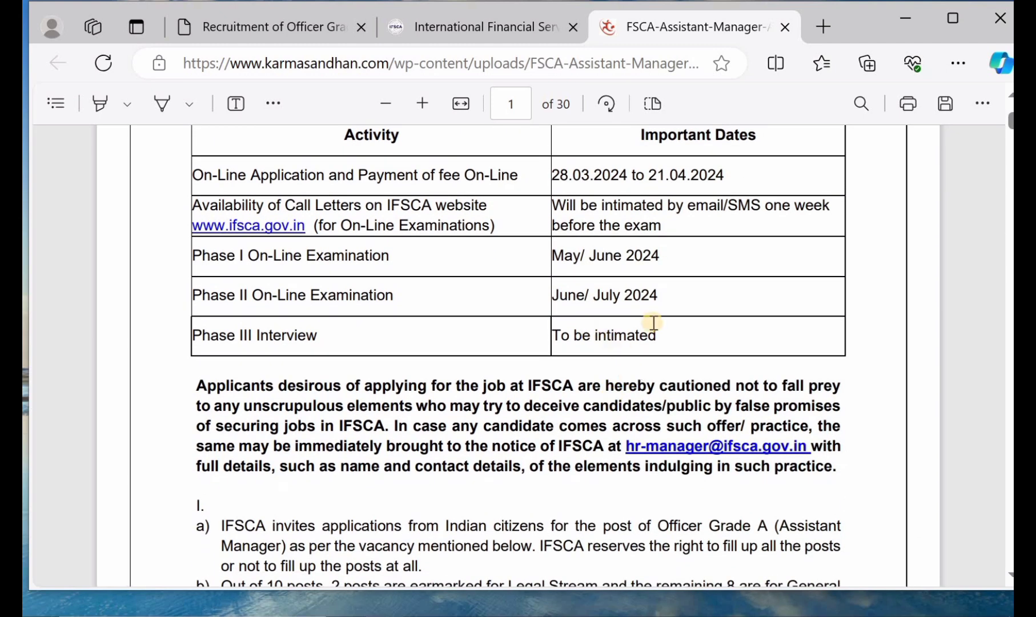
pyautogui.scroll(-10, 652, 323)
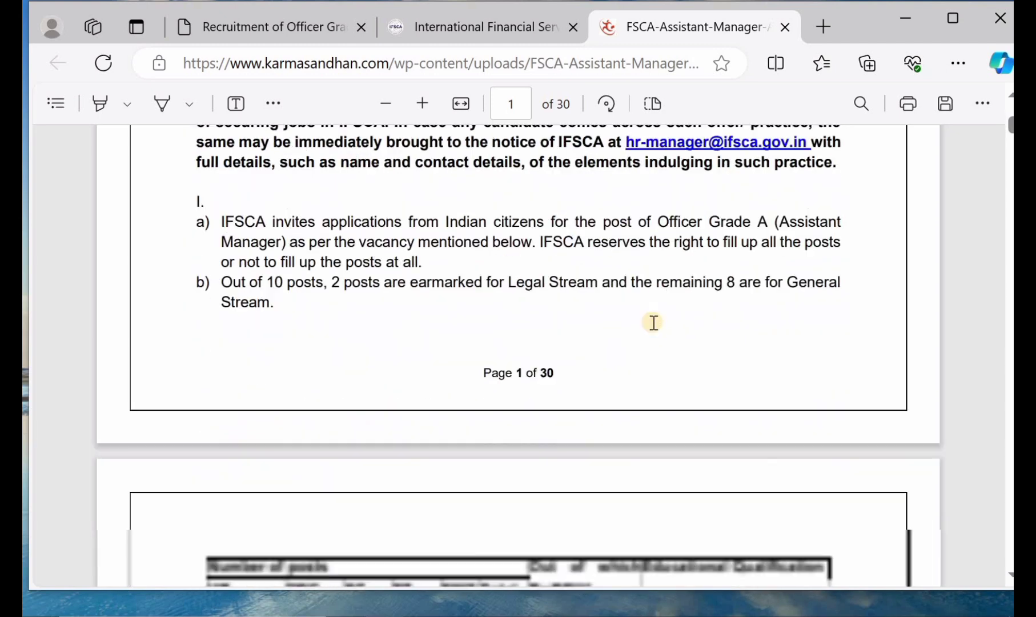
pyautogui.scroll(-3, 652, 322)
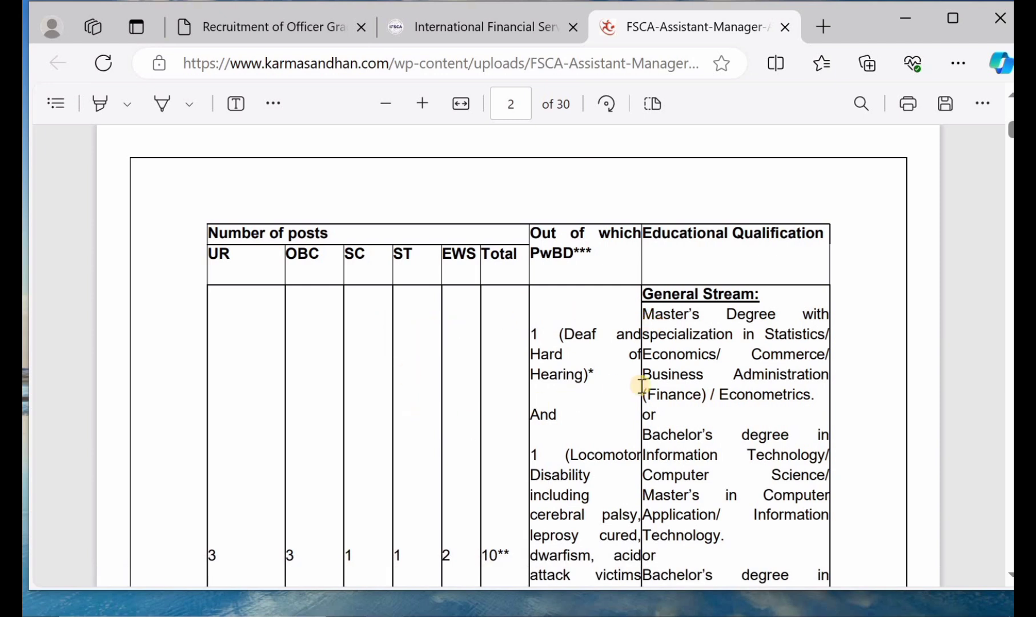
# Step: Read through page 2's qualifications table and notes, continuing to page 3's PwBD conditions
pyautogui.scroll(-2, 641, 386)
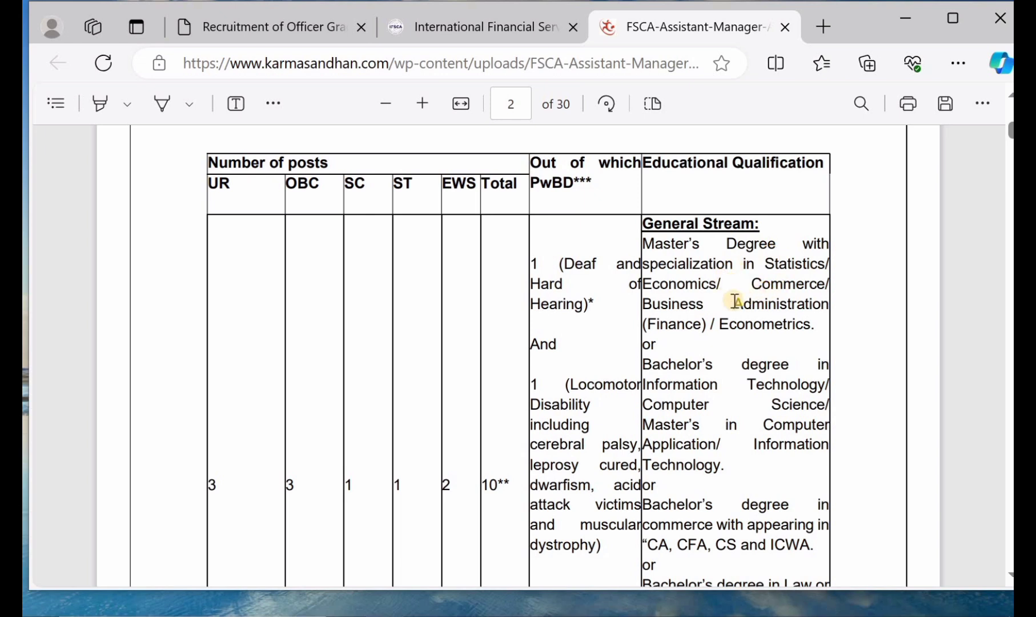
pyautogui.scroll(-2, 735, 301)
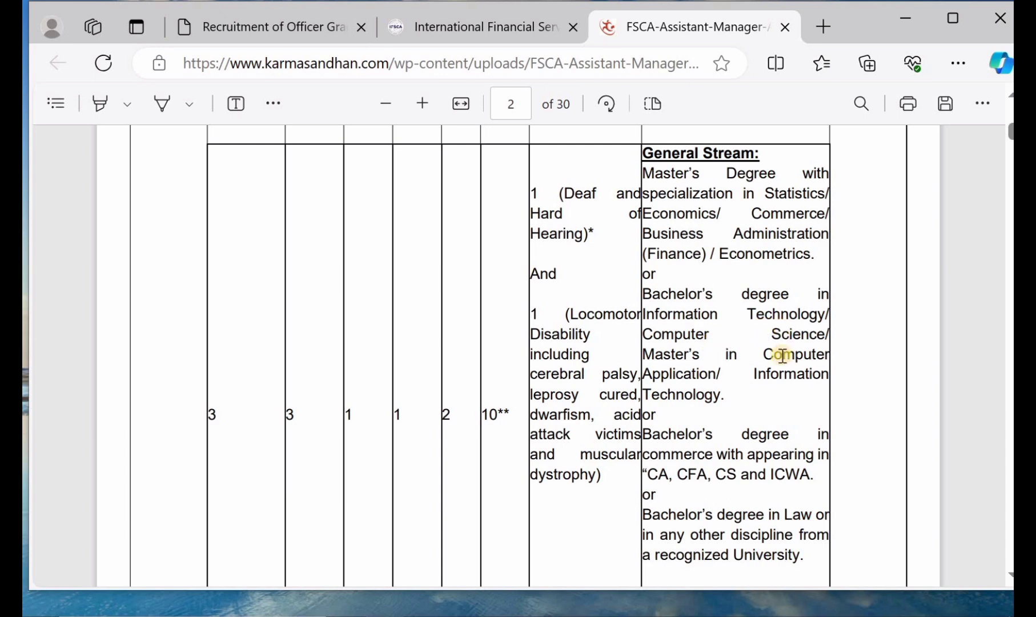
pyautogui.scroll(-3, 746, 355)
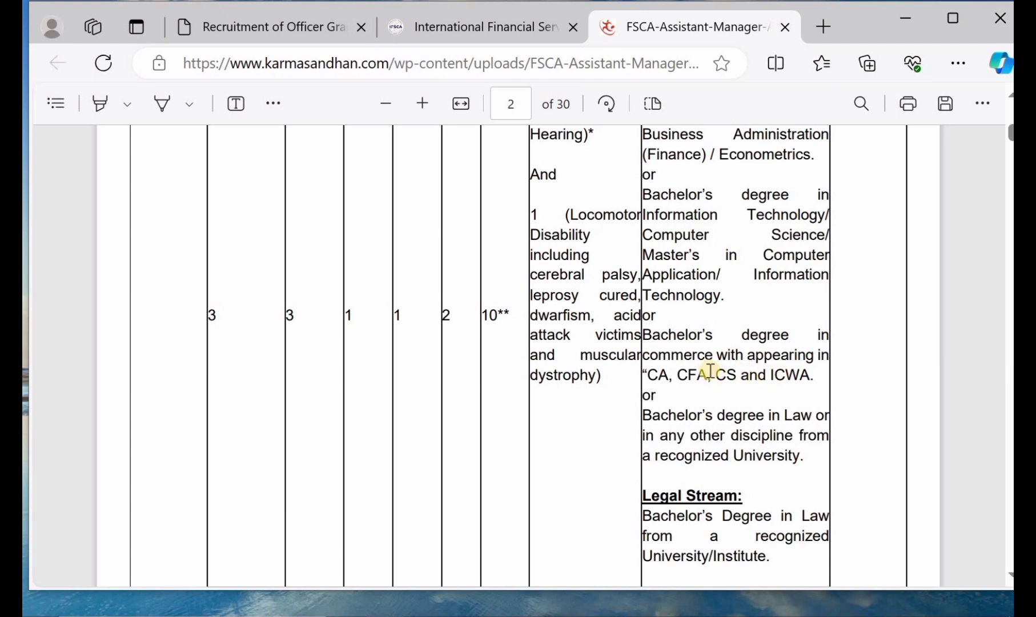
pyautogui.scroll(-2, 725, 366)
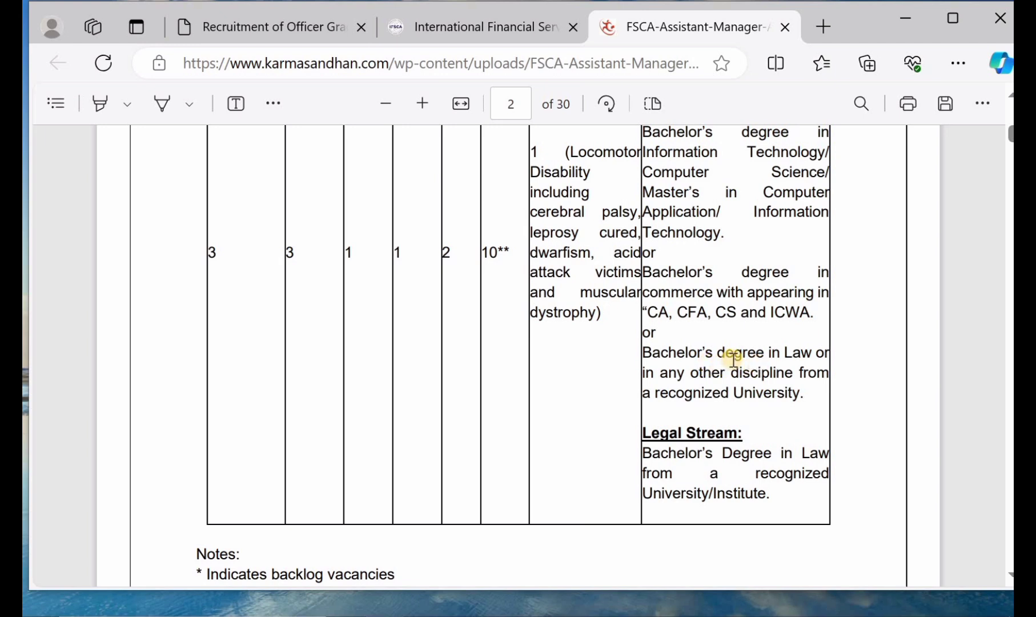
pyautogui.scroll(-2, 733, 358)
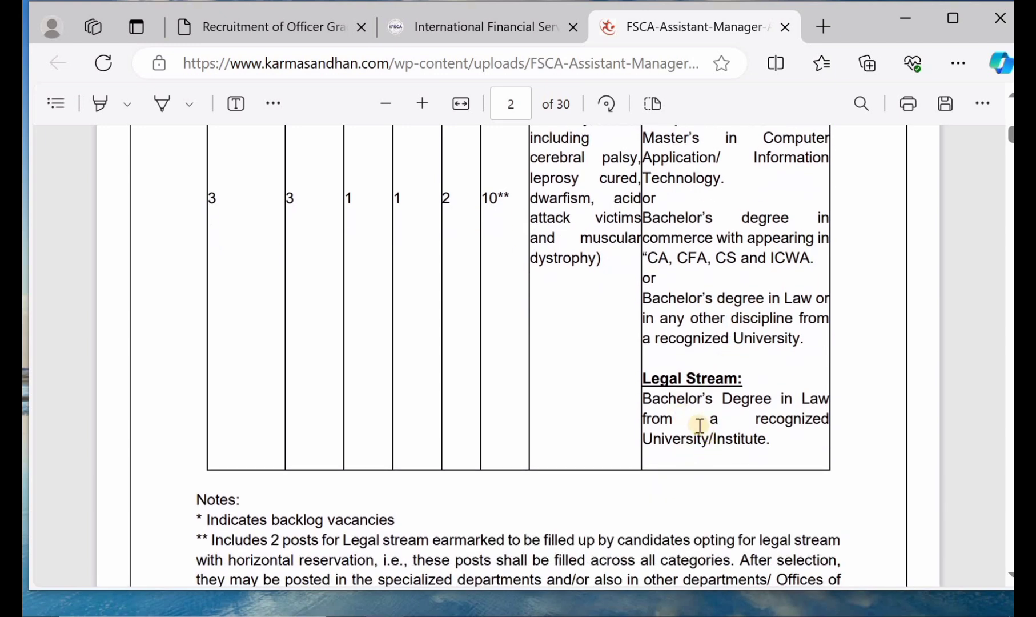
pyautogui.scroll(1, 684, 362)
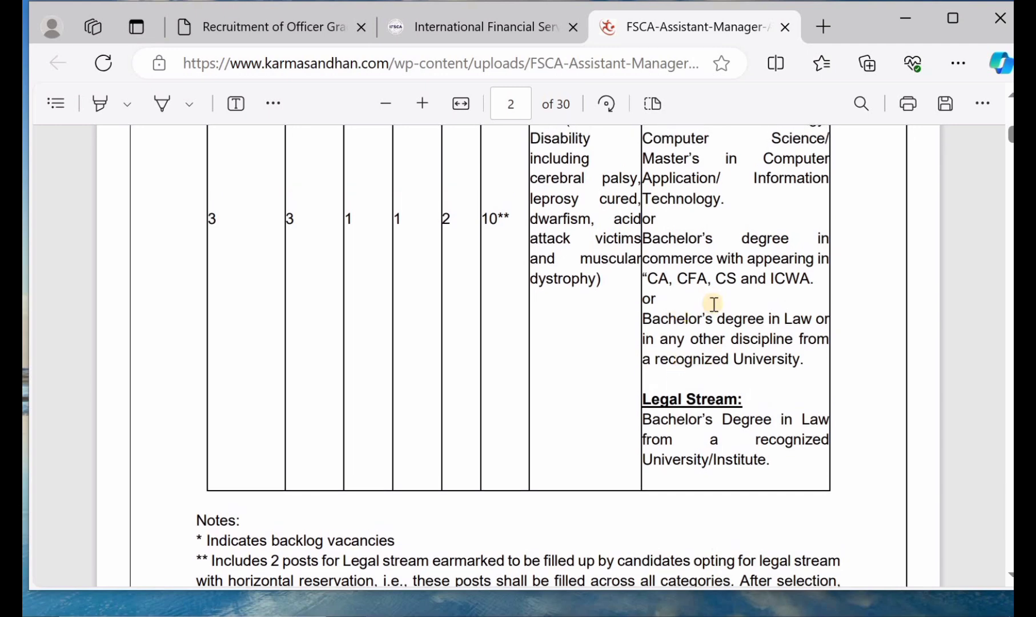
pyautogui.scroll(4, 713, 303)
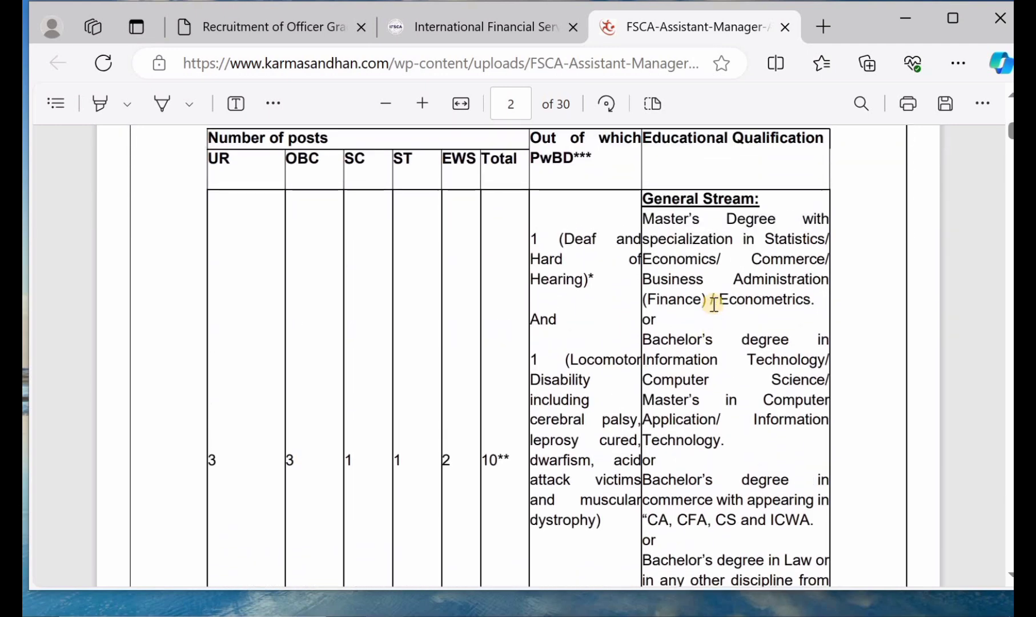
pyautogui.scroll(-3, 714, 303)
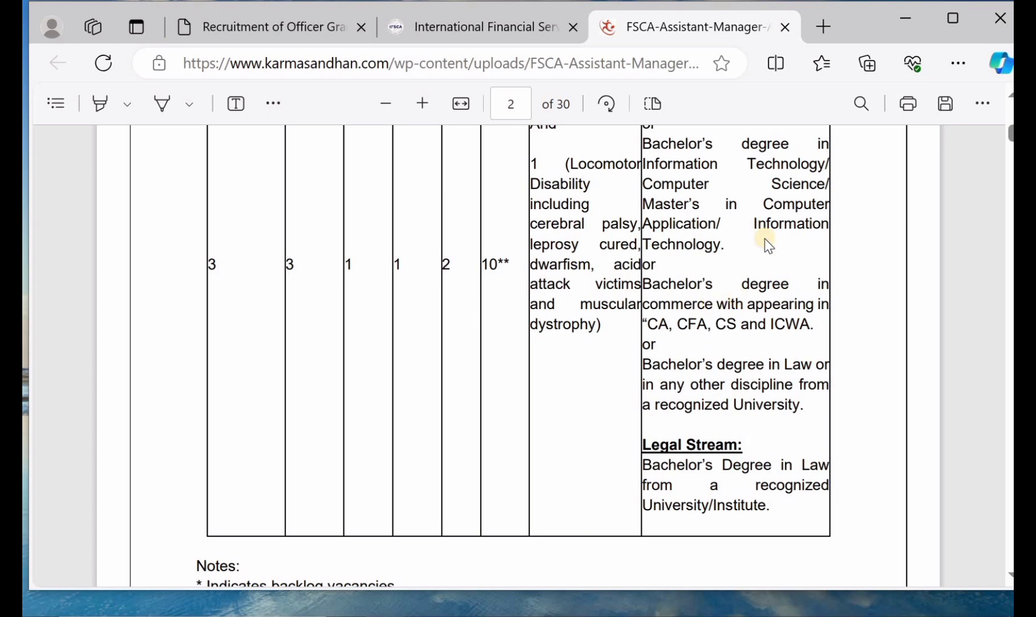
pyautogui.scroll(-1, 759, 209)
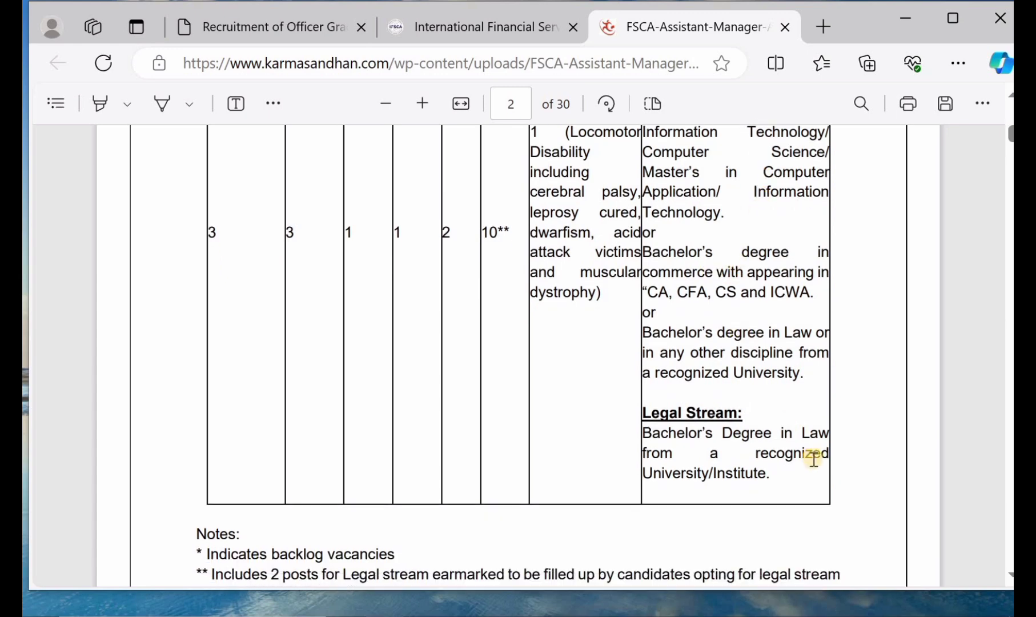
pyautogui.scroll(-6, 682, 338)
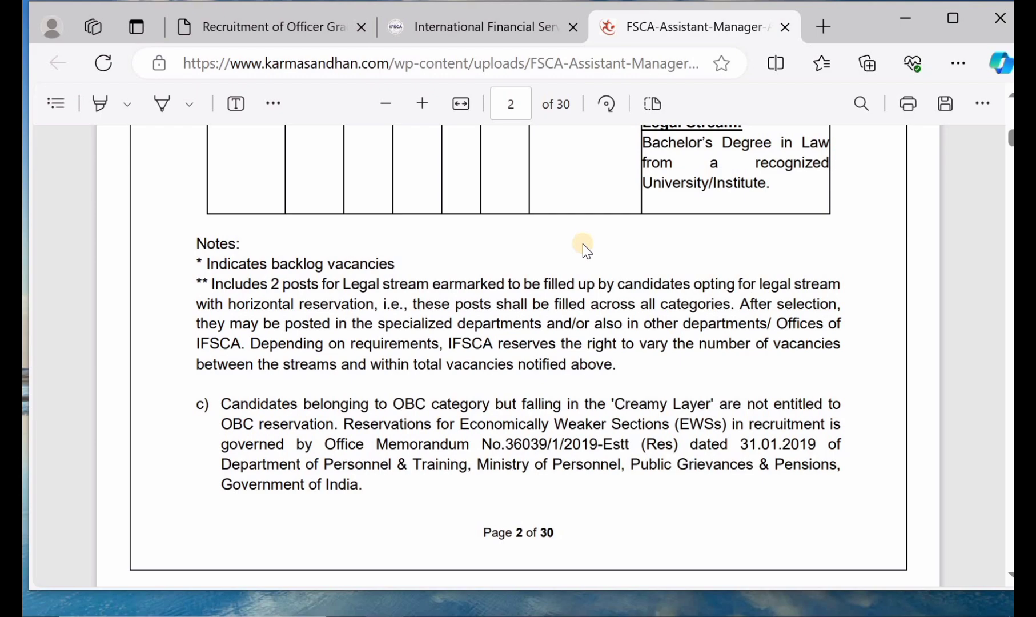
pyautogui.scroll(-12, 582, 244)
pyautogui.scroll(-15, 582, 244)
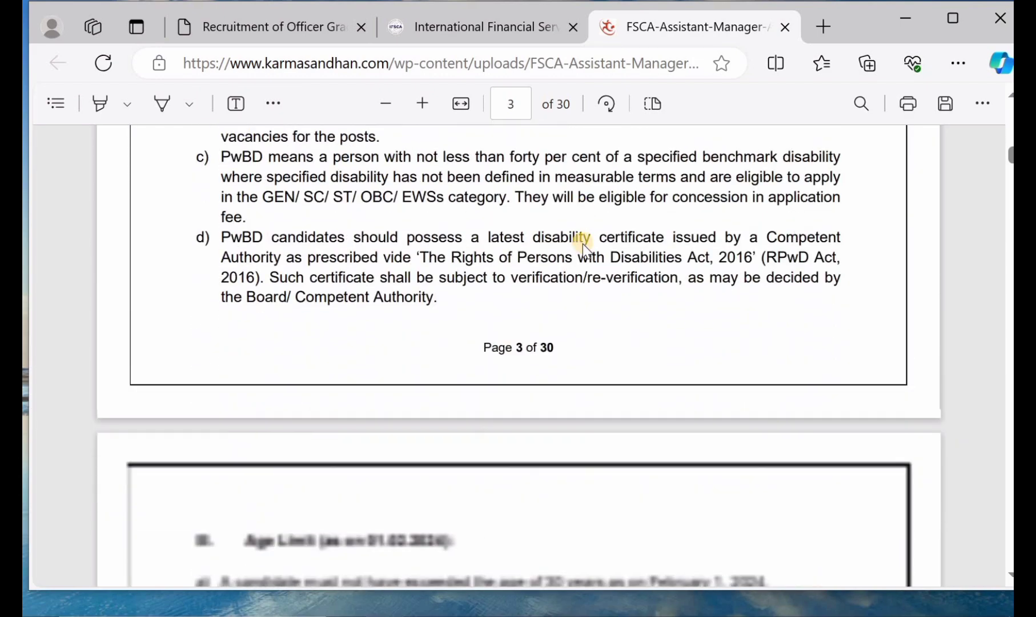
pyautogui.scroll(-3, 582, 244)
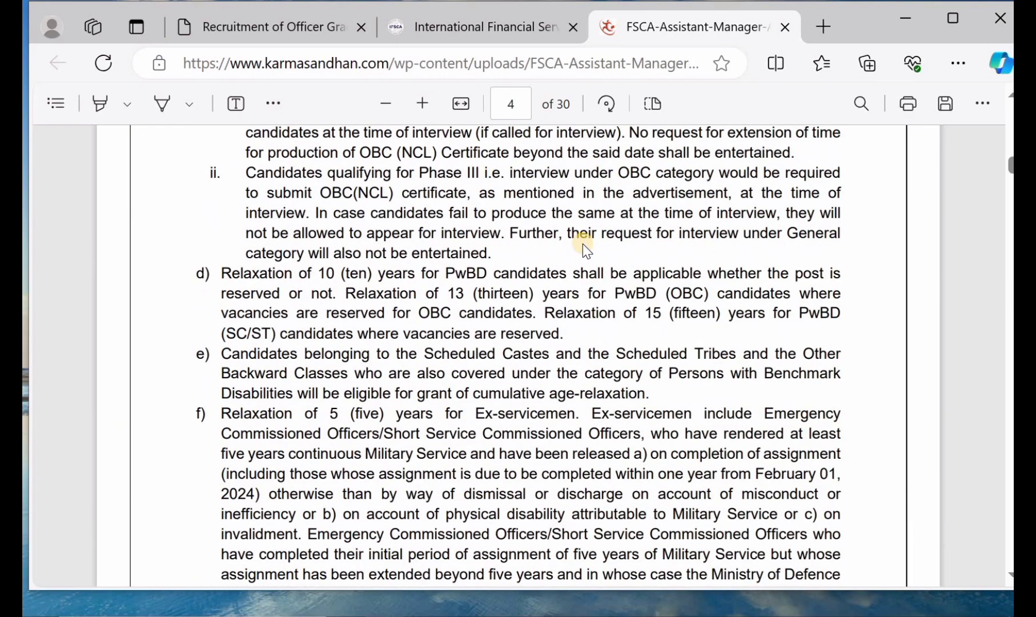
pyautogui.scroll(8, 582, 244)
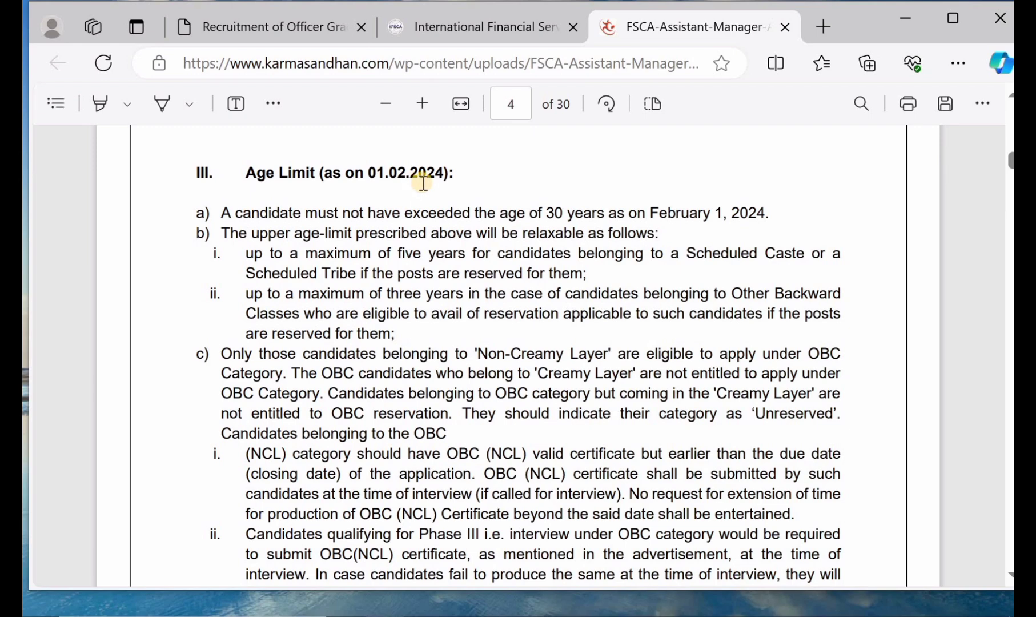
pyautogui.scroll(-20, 488, 269)
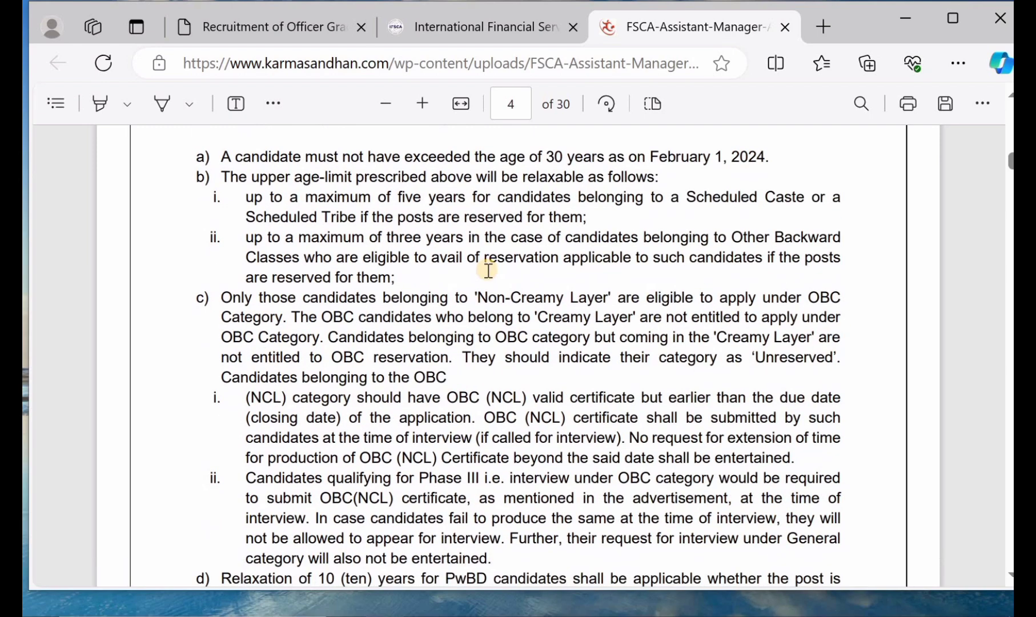
pyautogui.scroll(-2, 489, 269)
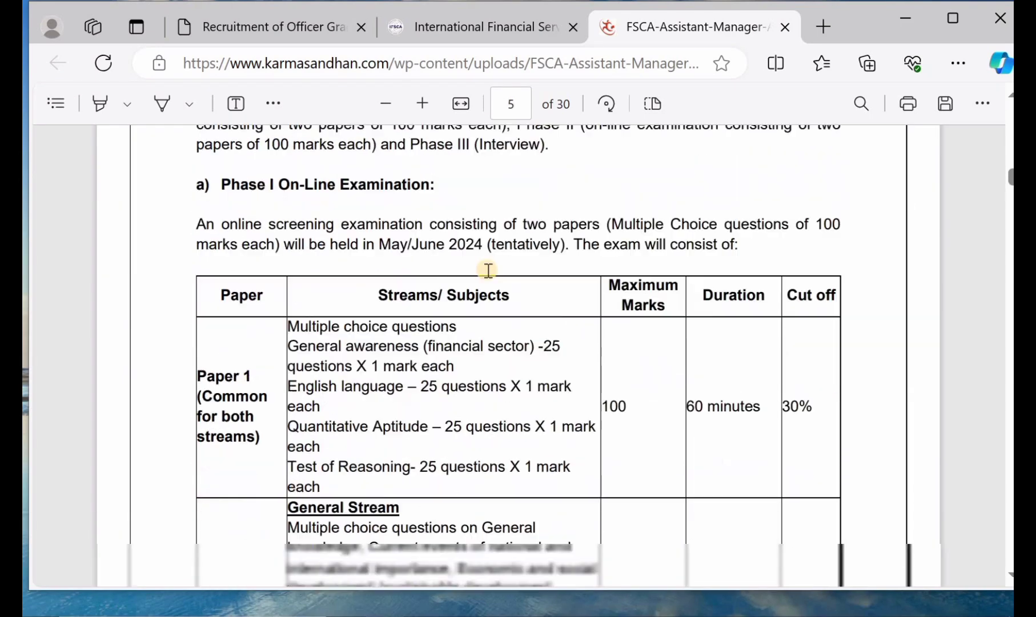
pyautogui.scroll(1, 488, 270)
pyautogui.scroll(-5, 488, 269)
pyautogui.scroll(-15, 488, 270)
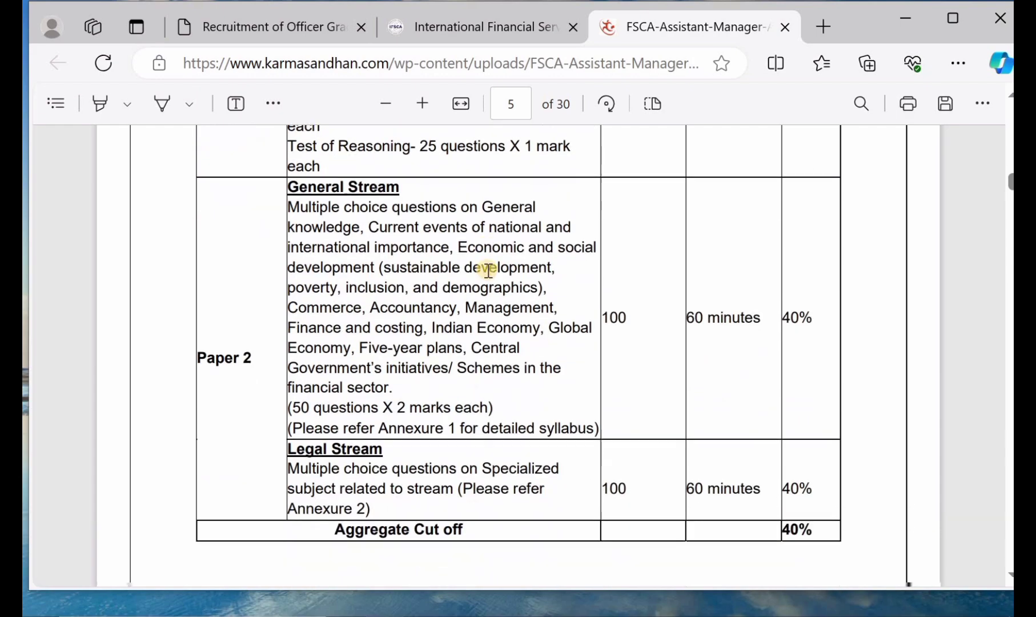
pyautogui.scroll(-15, 489, 270)
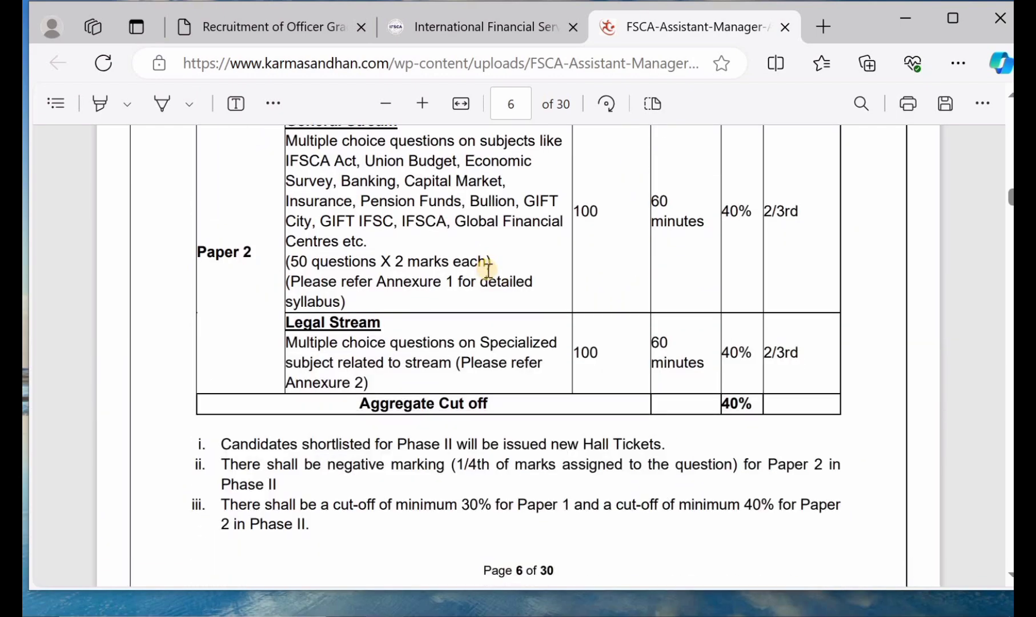
pyautogui.scroll(-15, 489, 270)
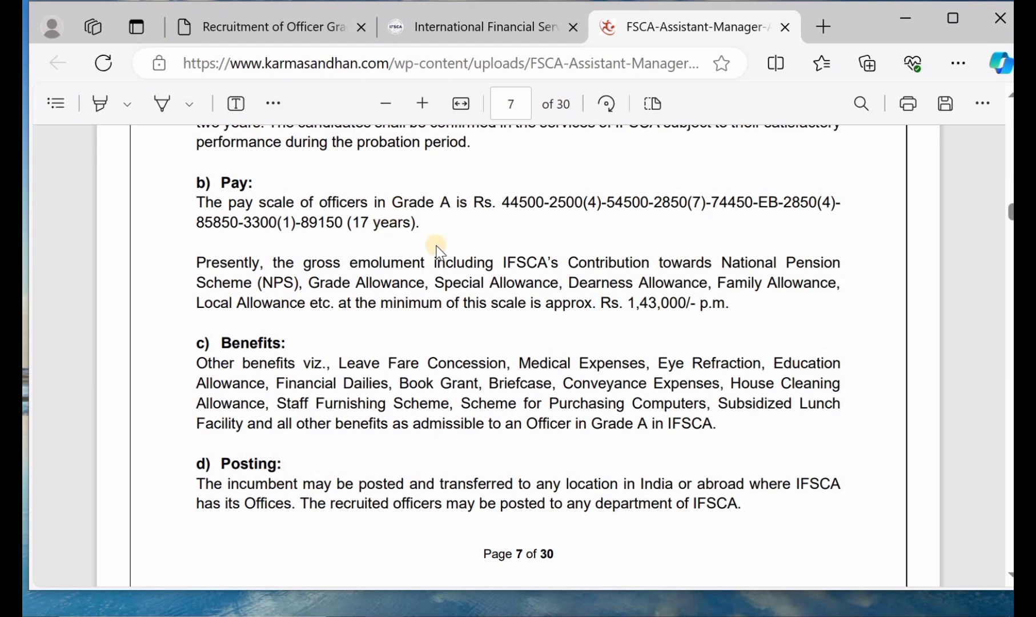
pyautogui.scroll(-5, 426, 261)
pyautogui.scroll(-5, 430, 260)
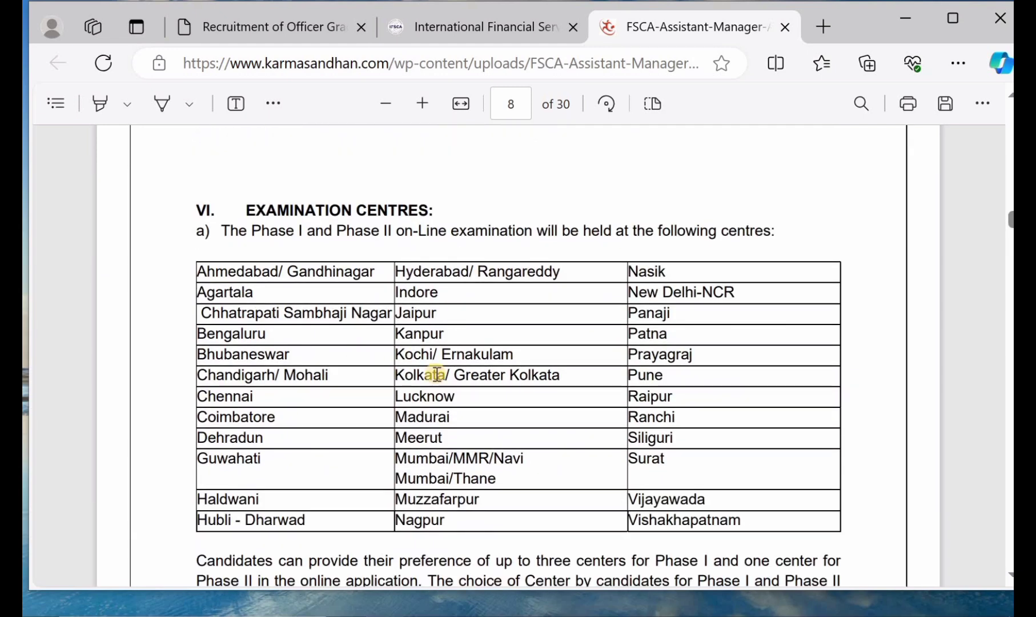
pyautogui.scroll(-5, 437, 372)
pyautogui.scroll(10, 436, 373)
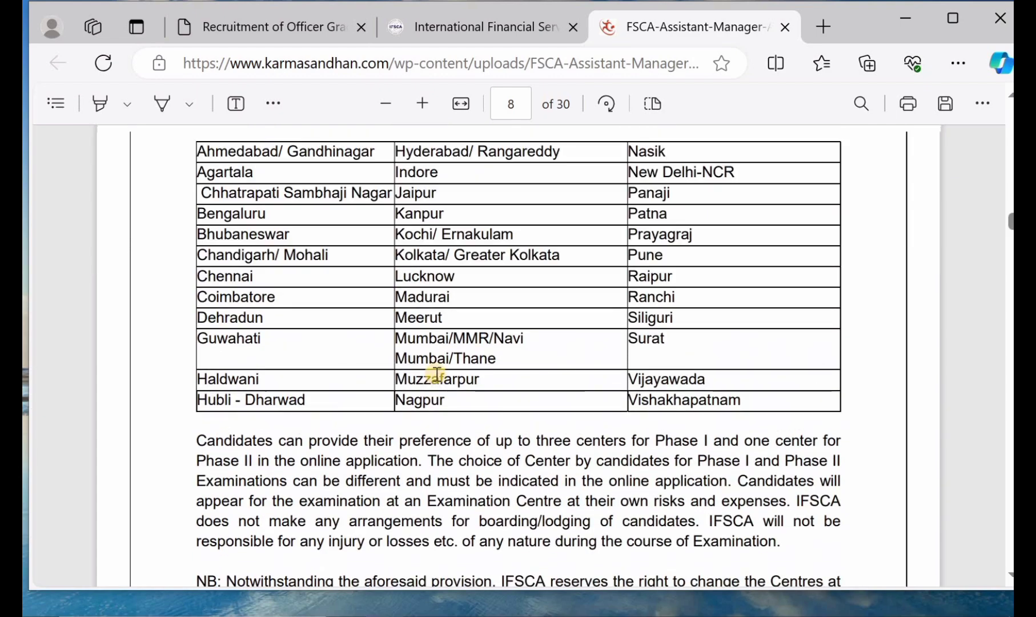
pyautogui.scroll(10, 437, 373)
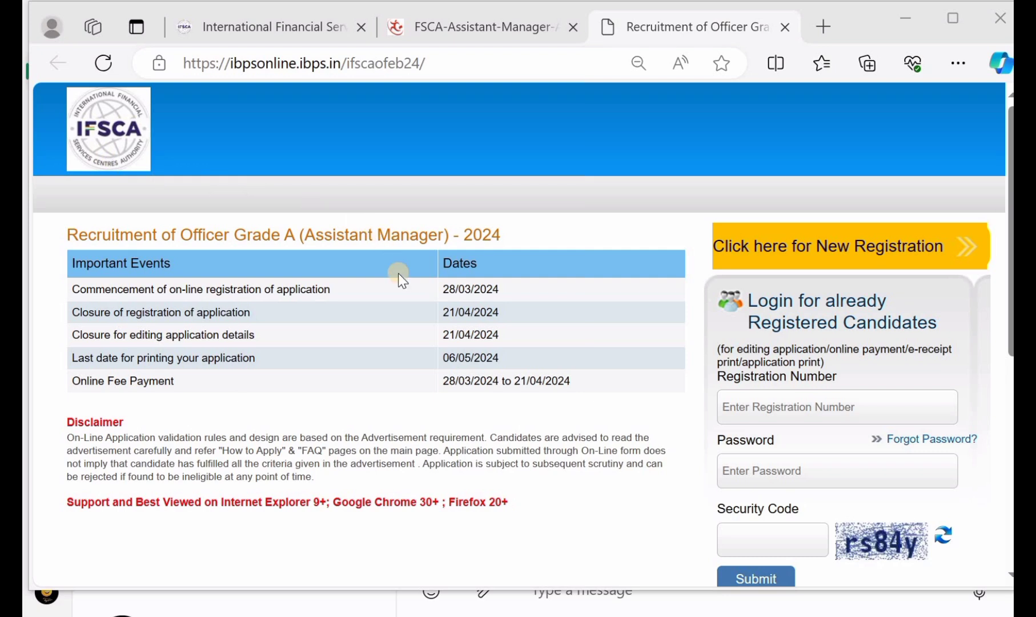
# Step: Start a new registration from the IFSCA Officer Grade A recruitment page
pyautogui.scroll(-1, 398, 273)
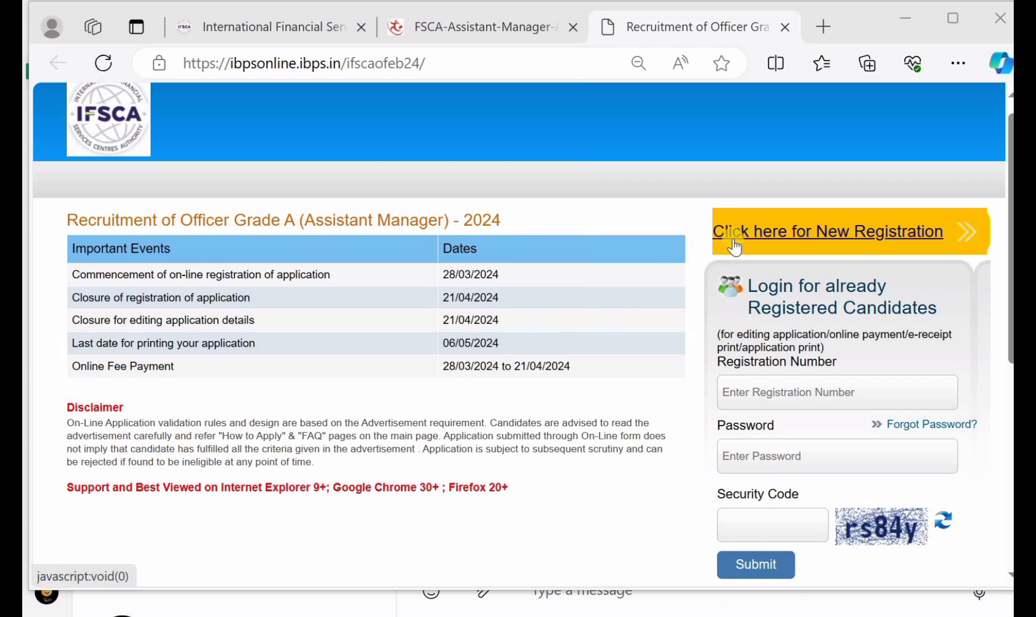
pyautogui.click(846, 240)
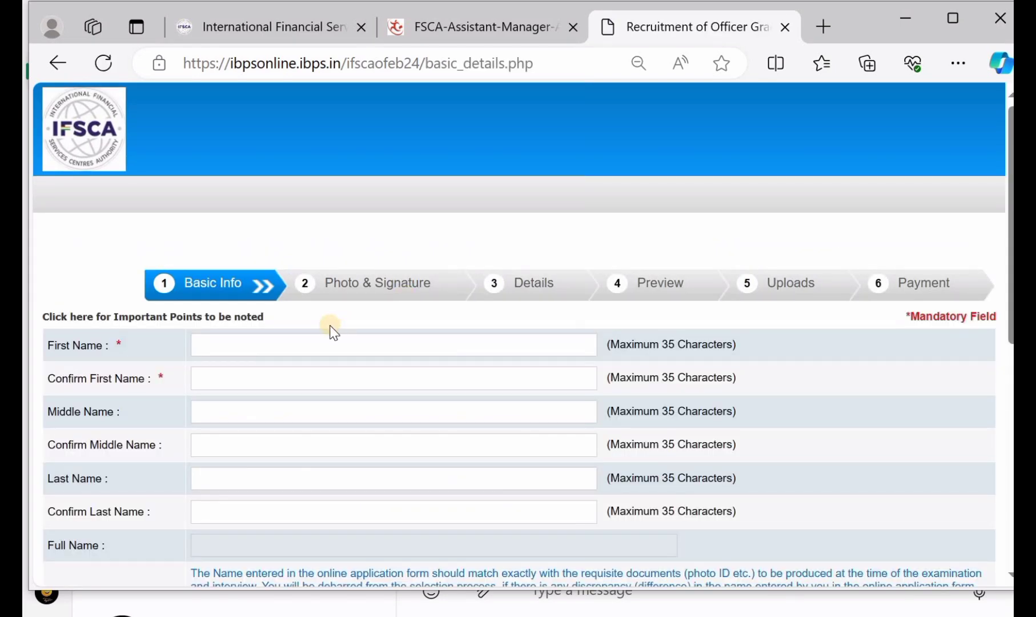
# Step: Enter the candidate's first name and last name in the Basic Info form
pyautogui.scroll(-1, 332, 326)
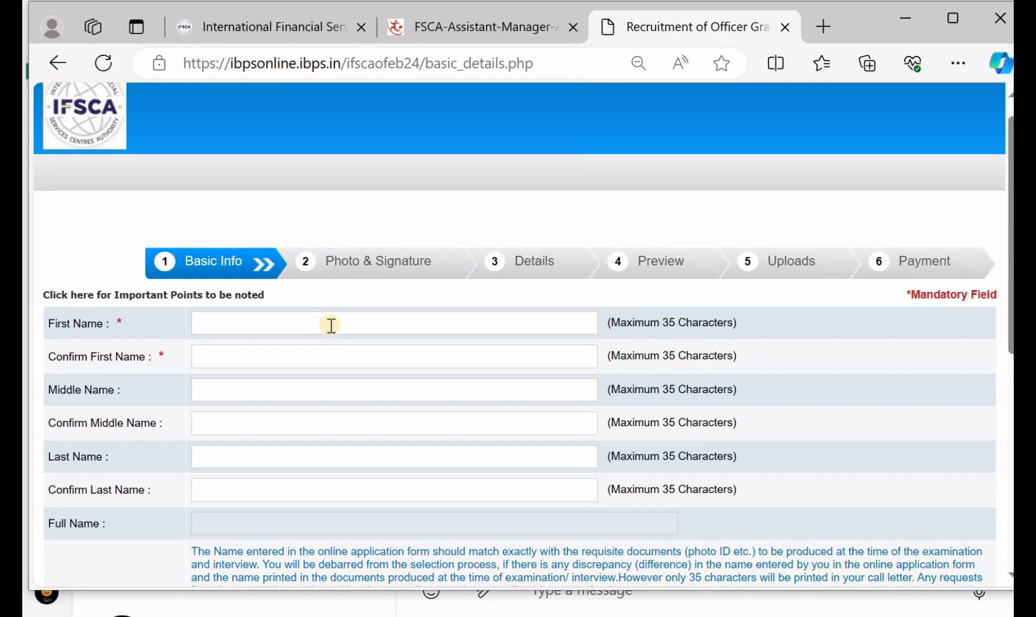
pyautogui.click(205, 323)
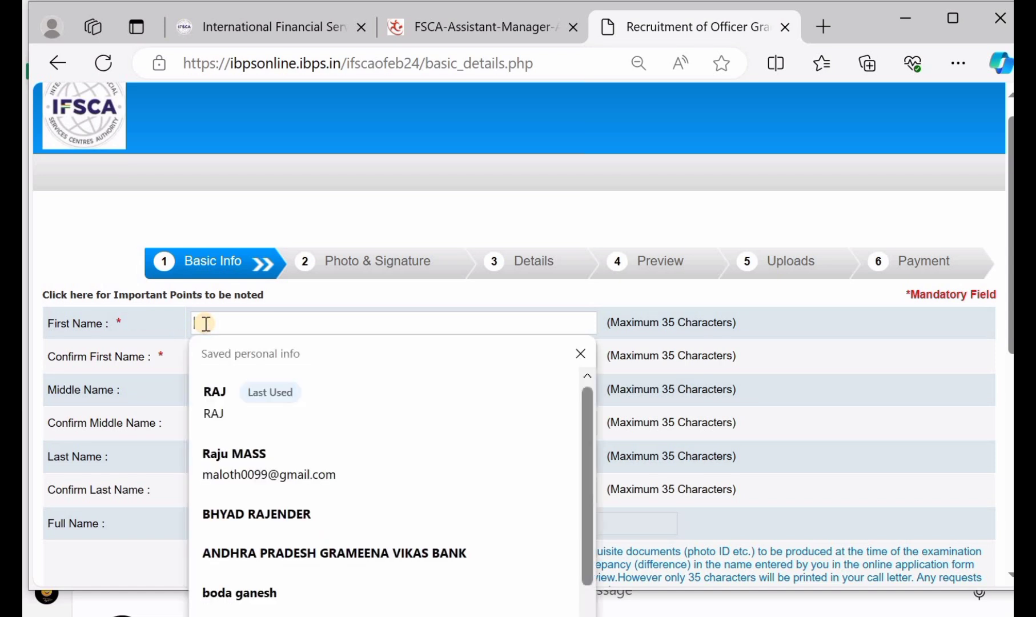
pyautogui.click(215, 398)
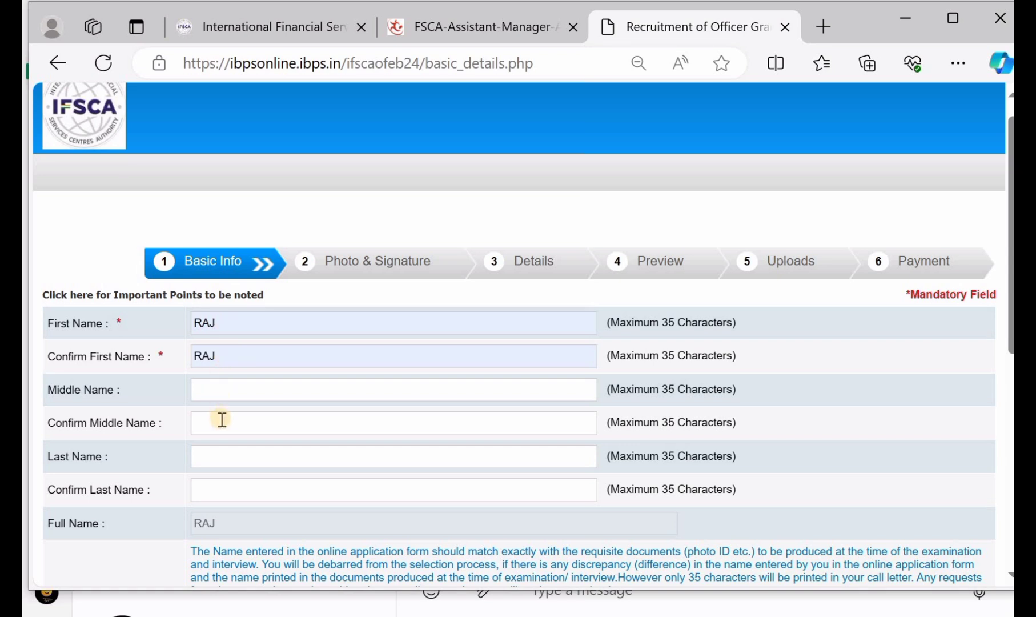
pyautogui.click(229, 452)
pyautogui.write('RAJ')
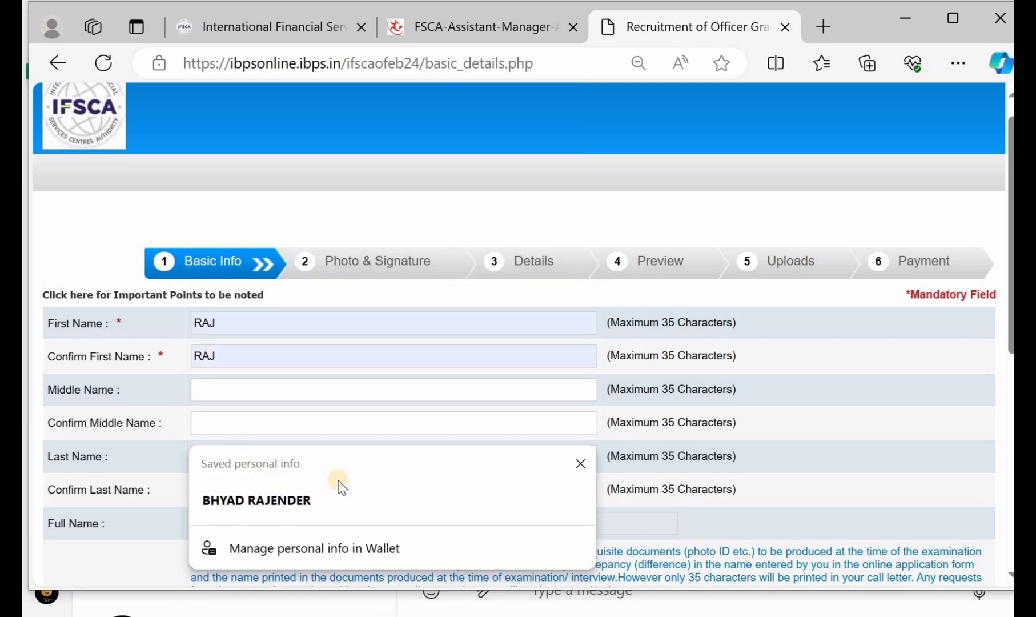
pyautogui.click(842, 453)
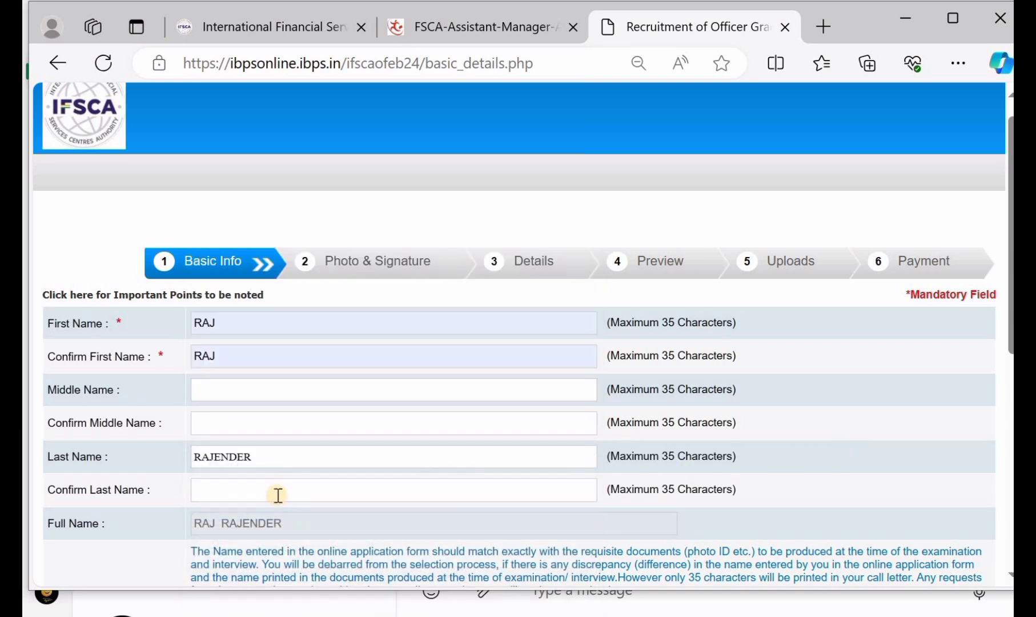
# Step: Choose gmail.com as the e-mail domain
pyautogui.scroll(-1, 277, 492)
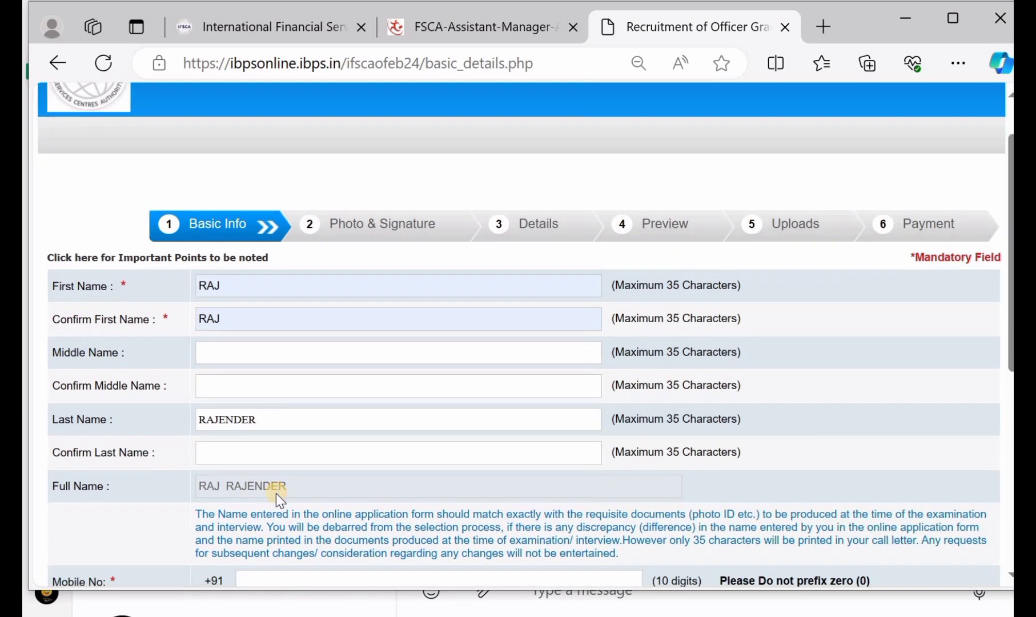
pyautogui.scroll(-3, 297, 491)
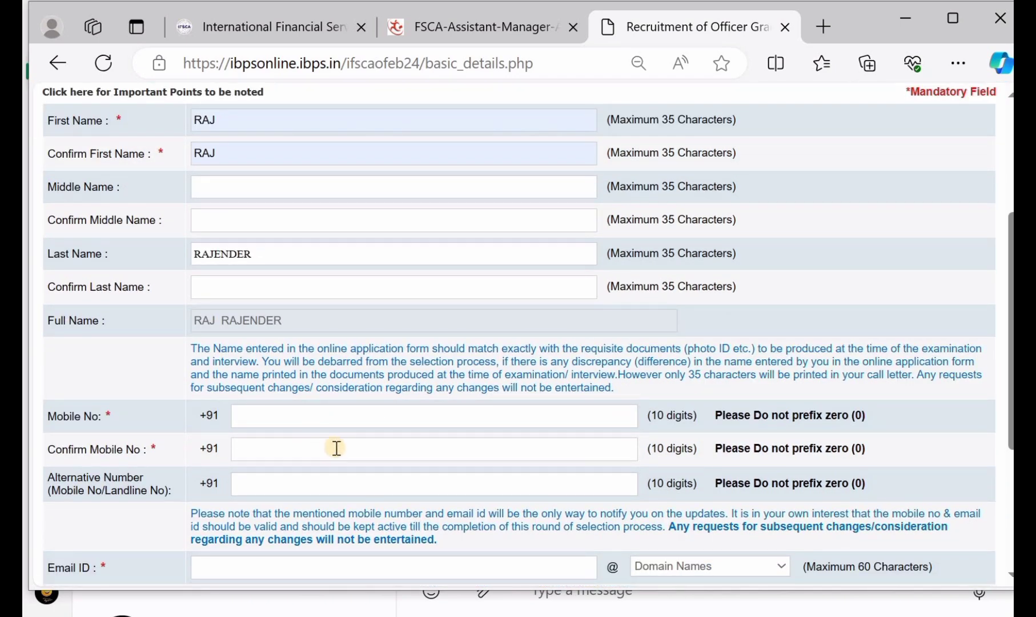
pyautogui.scroll(-2, 337, 448)
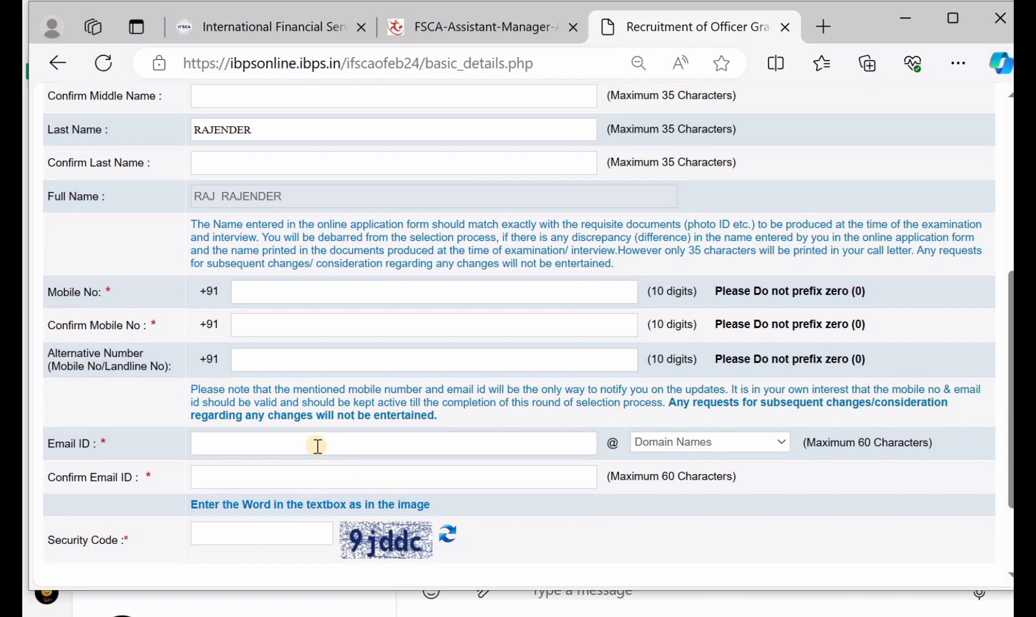
pyautogui.click(718, 514)
pyautogui.click(657, 442)
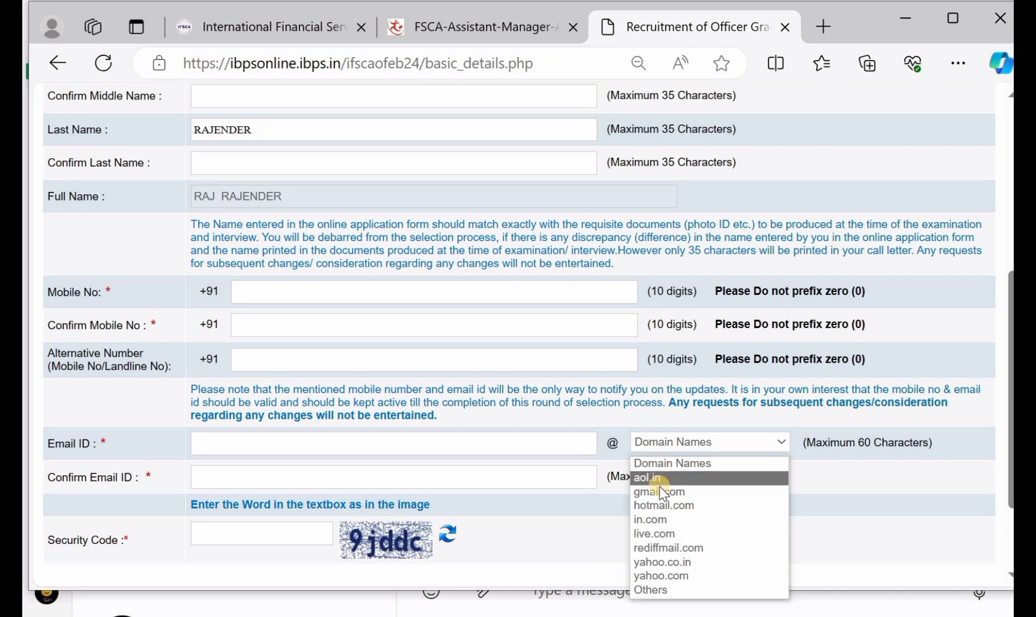
pyautogui.click(662, 493)
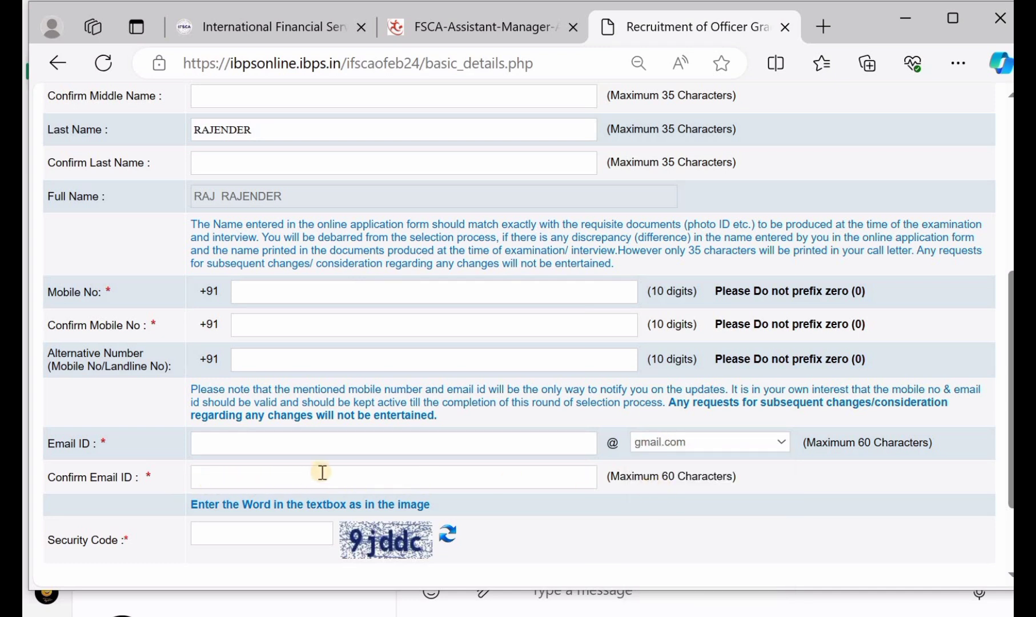
# Step: Fill in the security code and save the basic info to continue
pyautogui.scroll(-1, 322, 471)
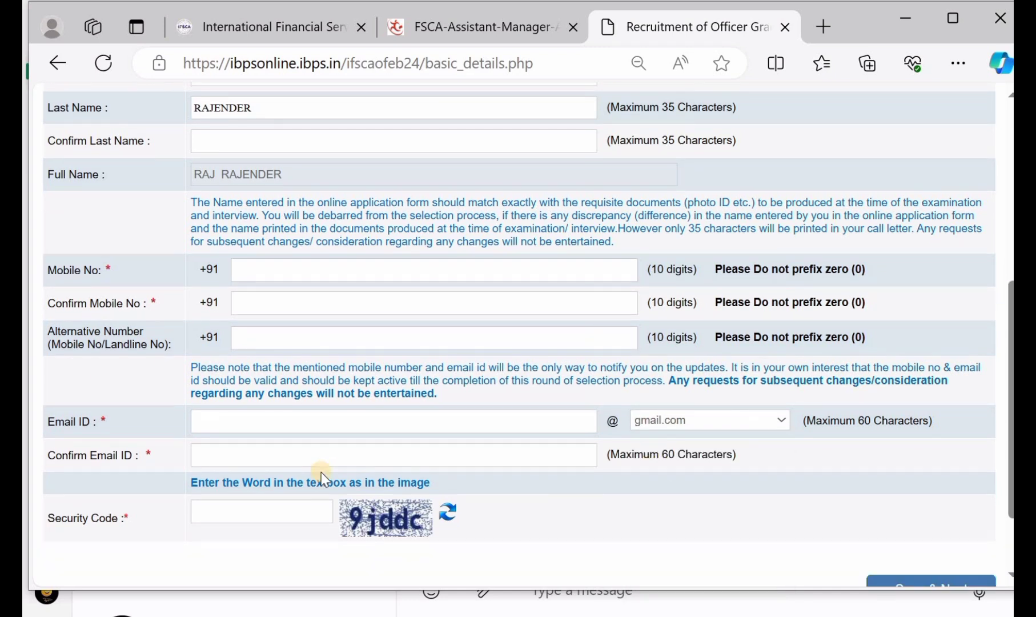
pyautogui.click(234, 515)
pyautogui.scroll(-2, 651, 469)
pyautogui.click(932, 495)
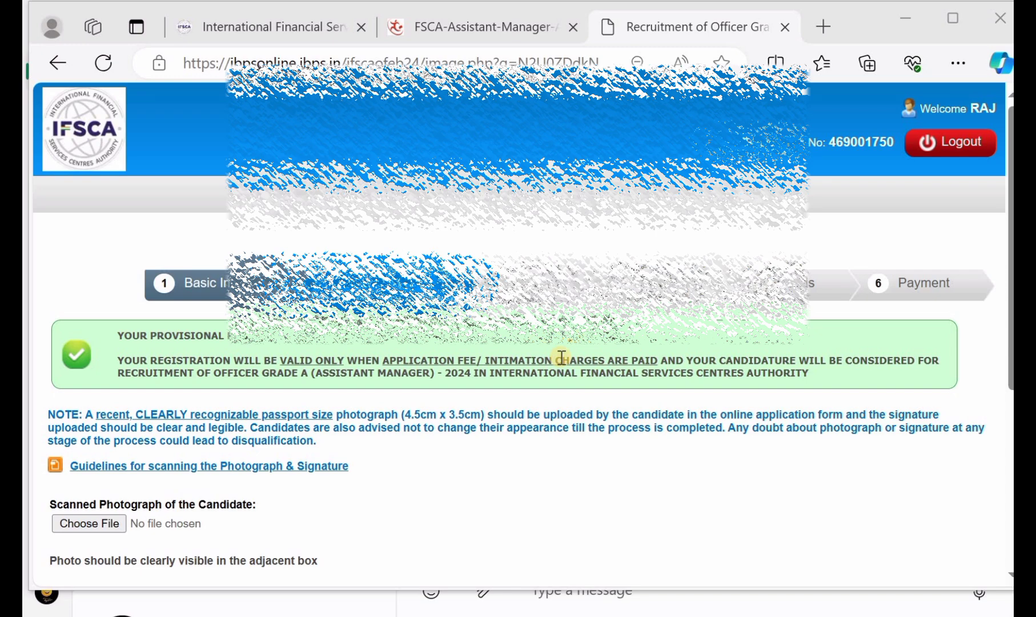
# Step: Tick the valid-photo and valid-signature confirmation checkboxes without choosing any files
pyautogui.scroll(-1, 561, 357)
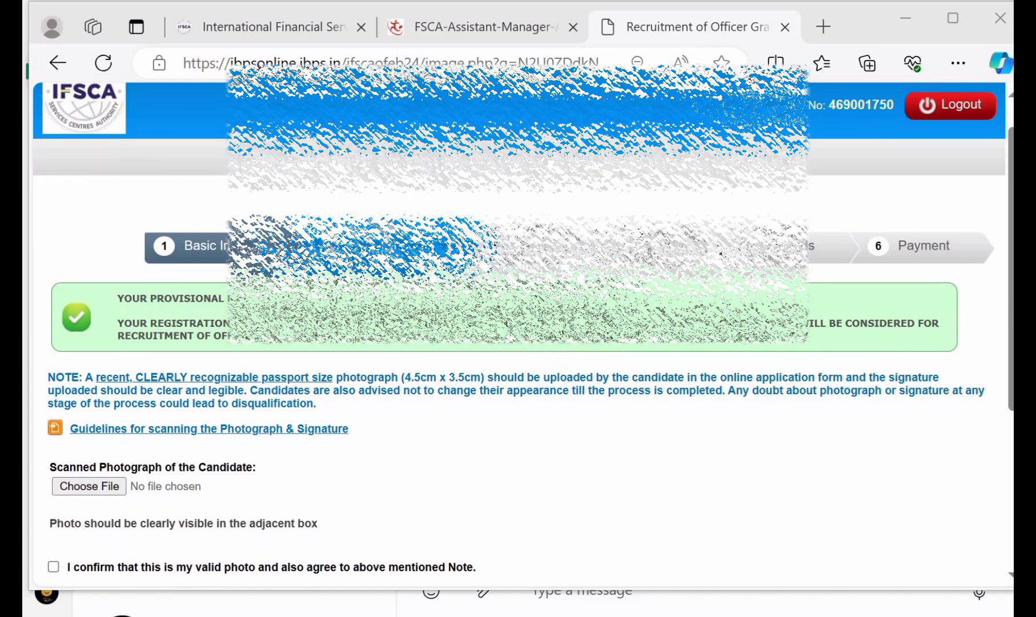
pyautogui.scroll(-1, 371, 399)
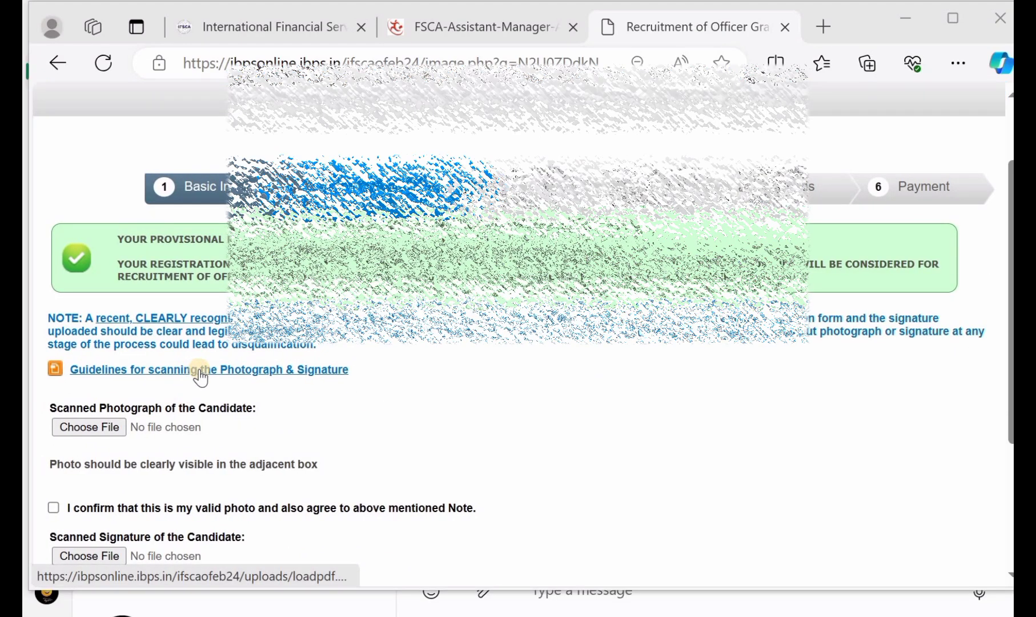
pyautogui.scroll(-1, 204, 377)
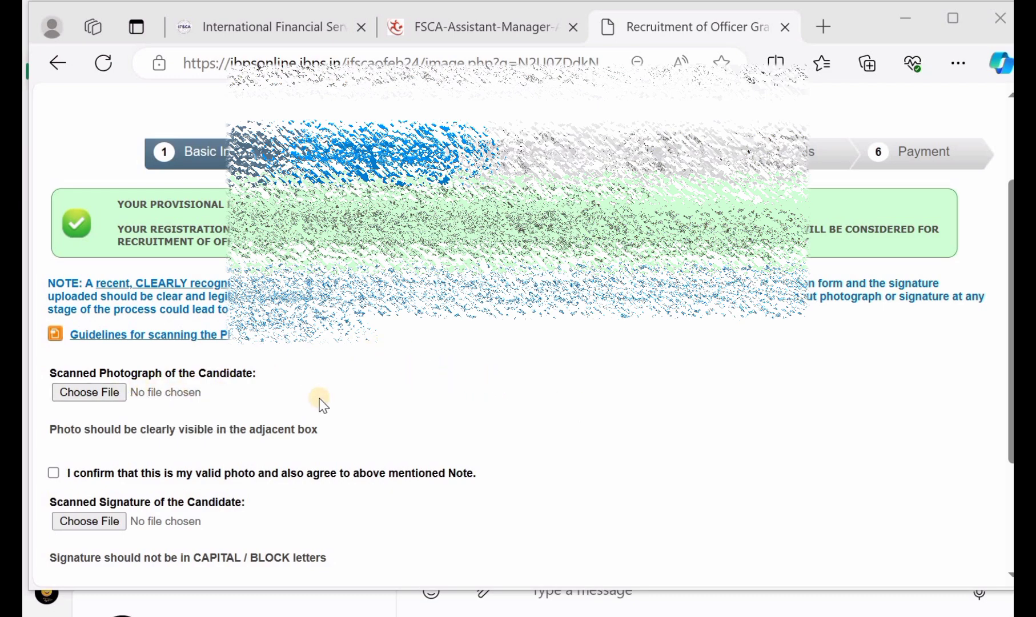
pyautogui.scroll(-1, 320, 400)
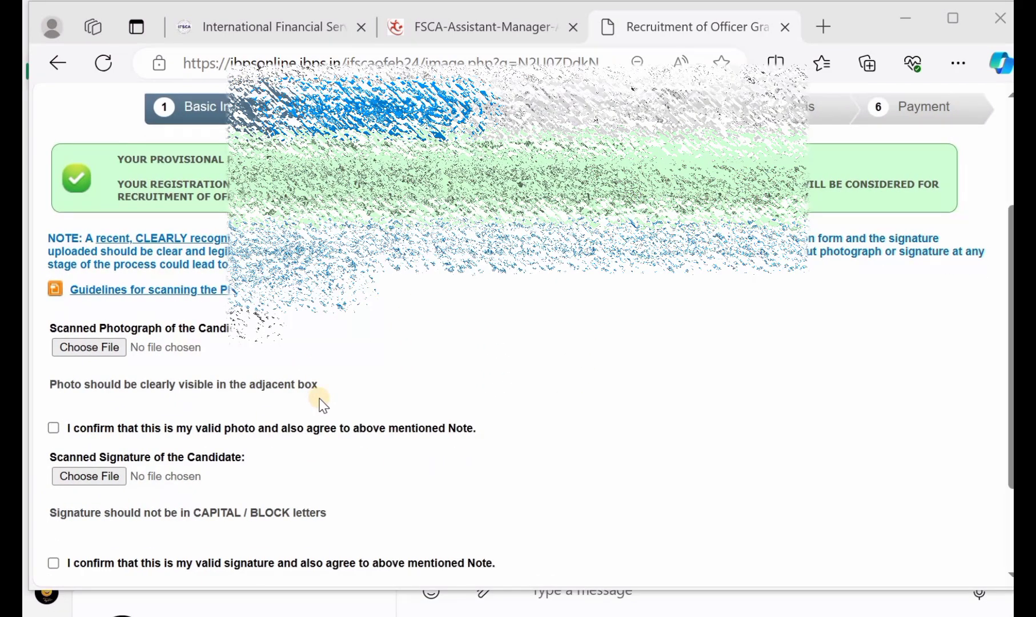
pyautogui.click(54, 427)
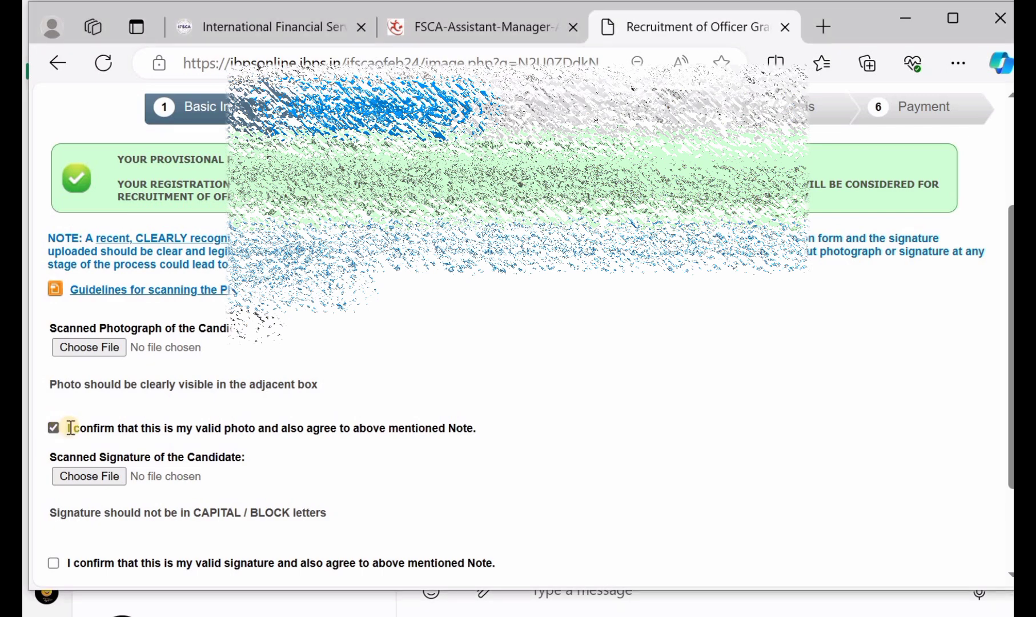
pyautogui.scroll(-1, 132, 444)
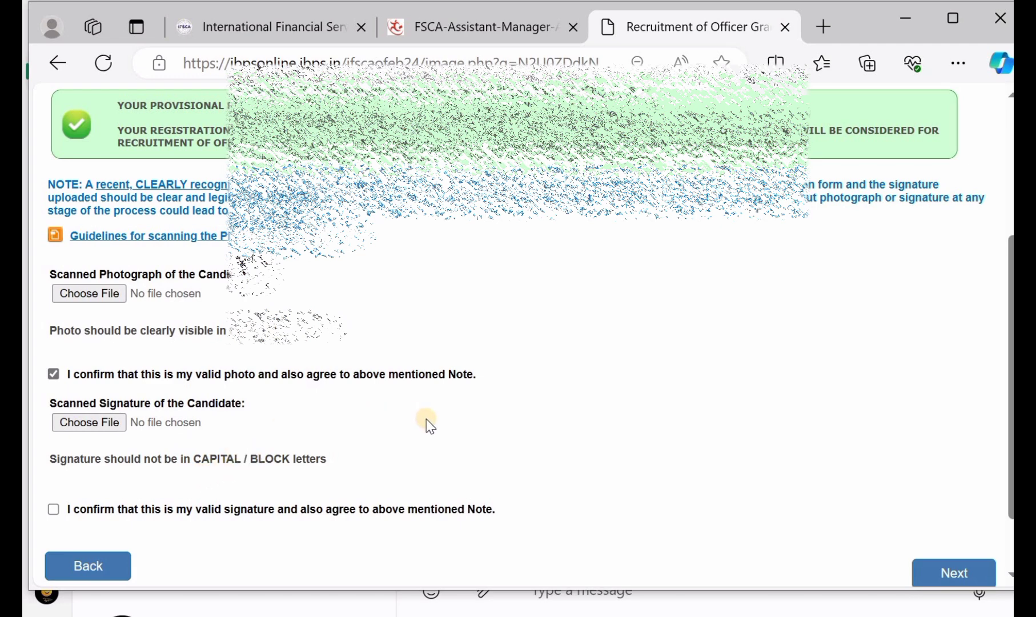
pyautogui.scroll(-1, 425, 422)
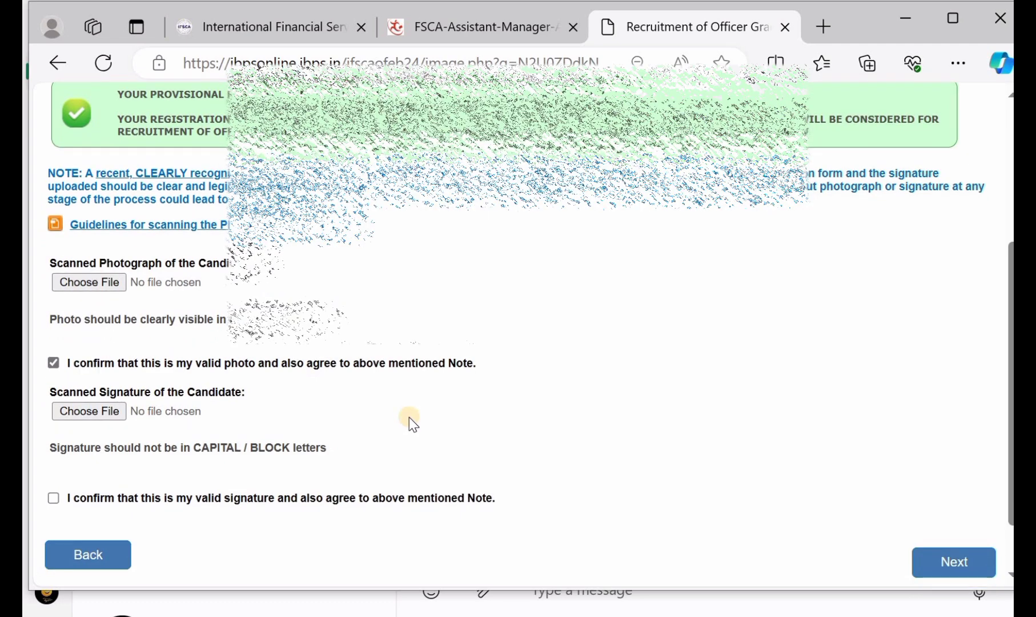
pyautogui.click(52, 498)
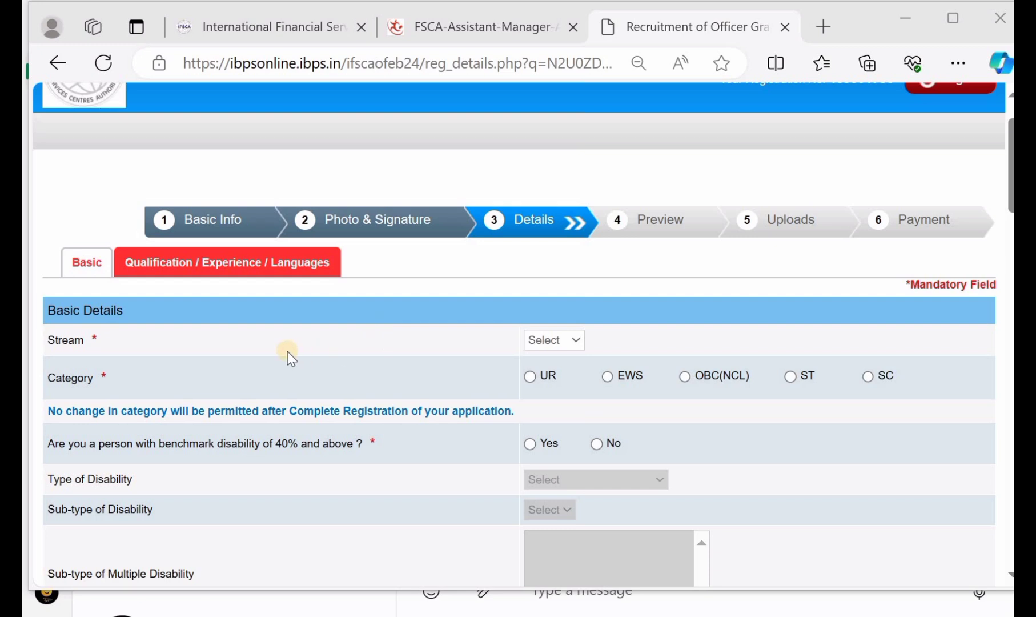
# Step: Choose the General stream and UR category, dismissing the category alert
pyautogui.click(542, 342)
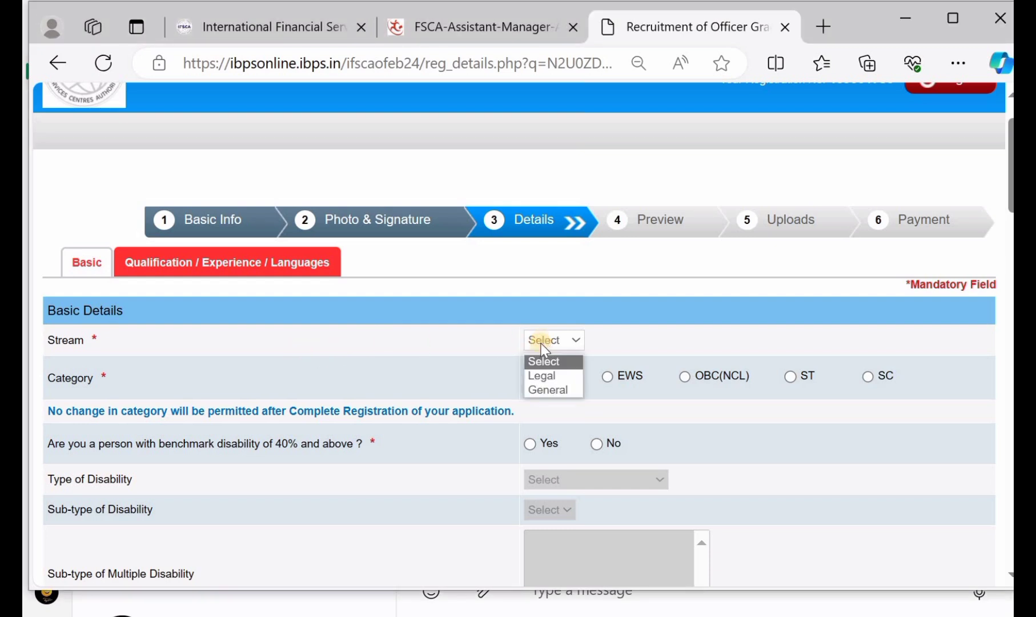
pyautogui.click(552, 387)
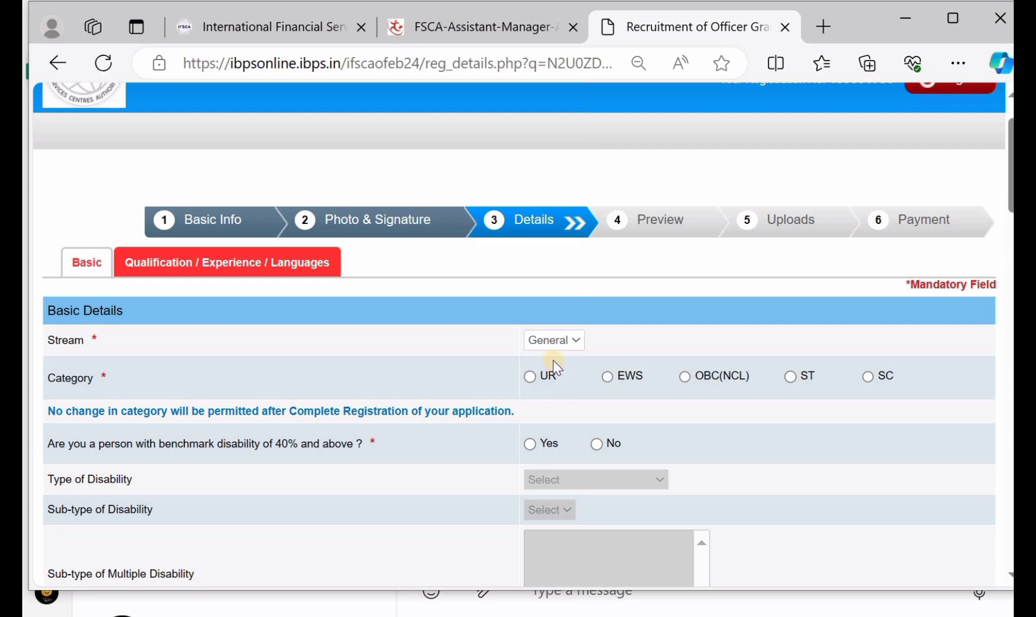
pyautogui.scroll(-1, 553, 359)
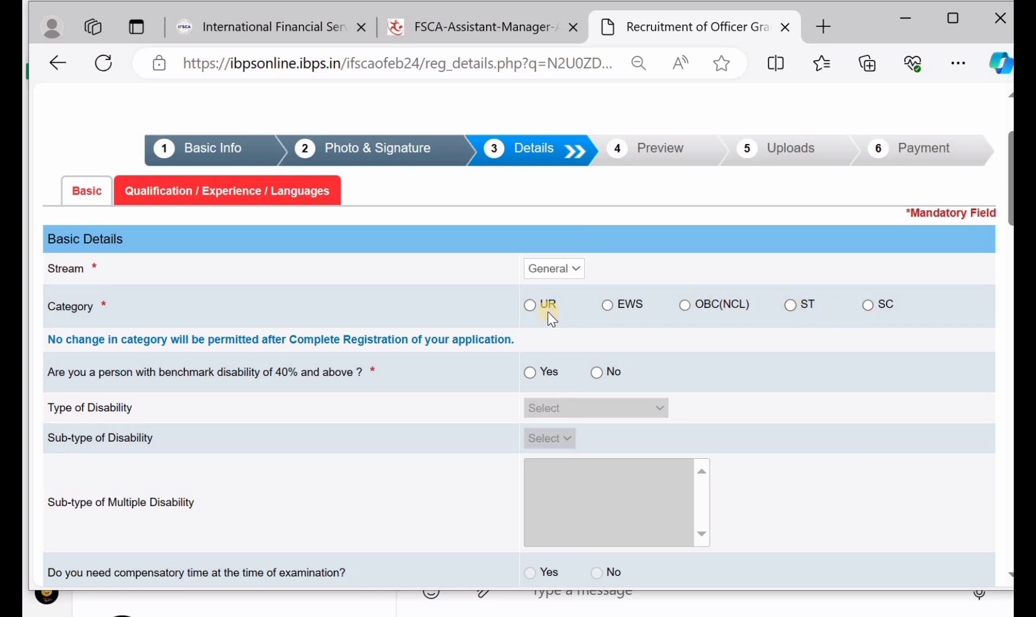
pyautogui.click(531, 306)
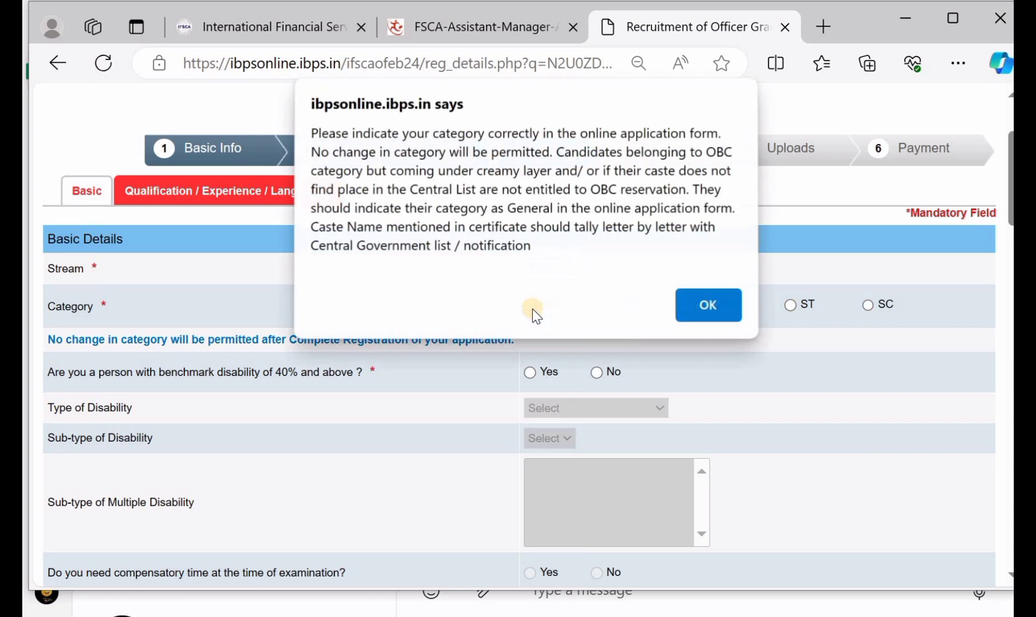
pyautogui.click(704, 303)
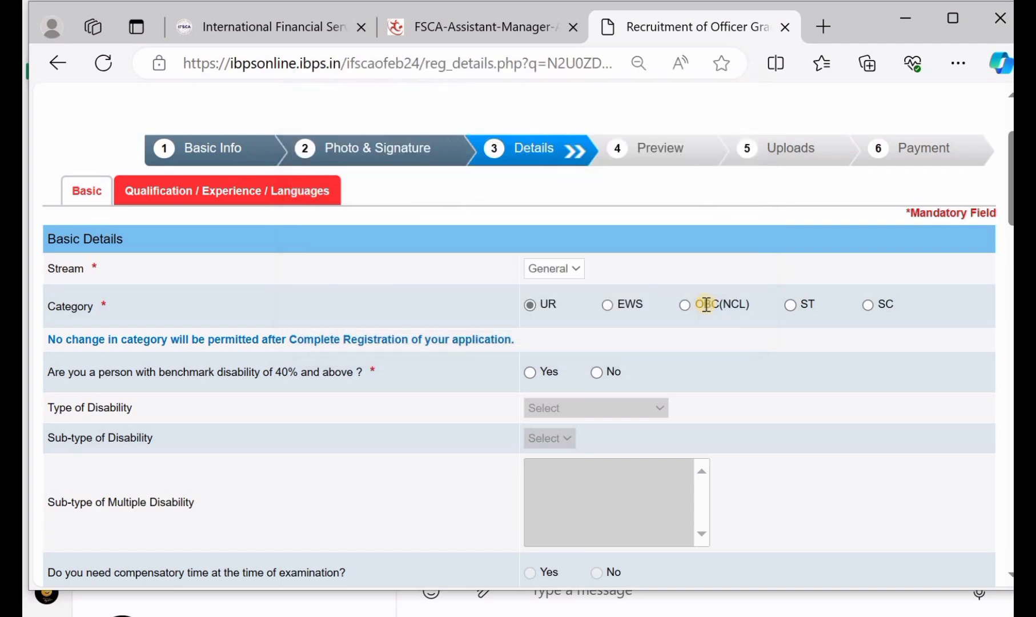
# Step: Answer No to benchmark disability of 40% and above
pyautogui.scroll(-1, 572, 301)
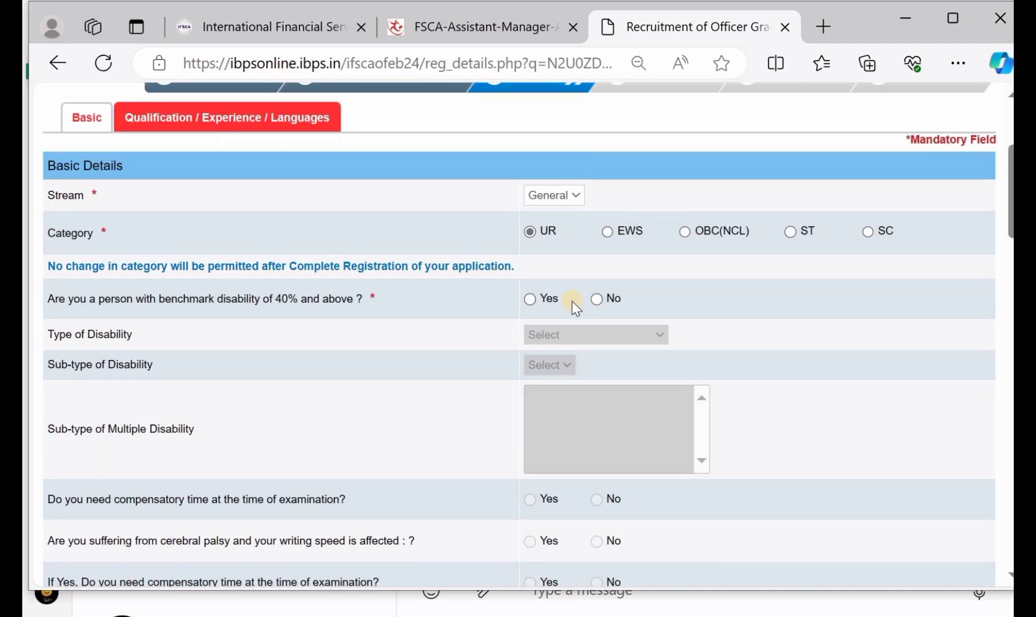
pyautogui.scroll(-1, 572, 301)
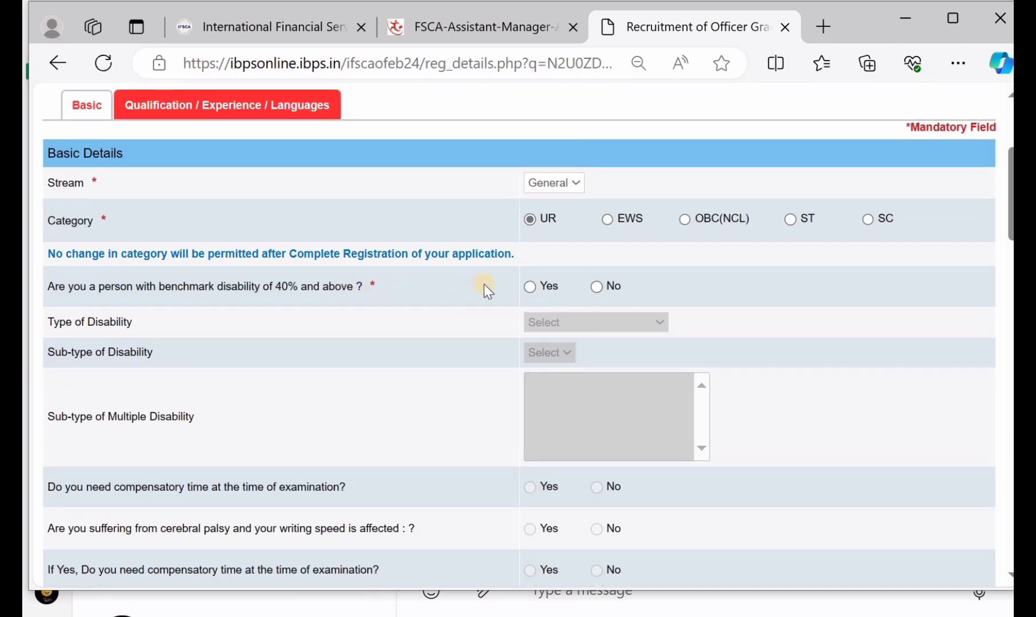
pyautogui.click(531, 287)
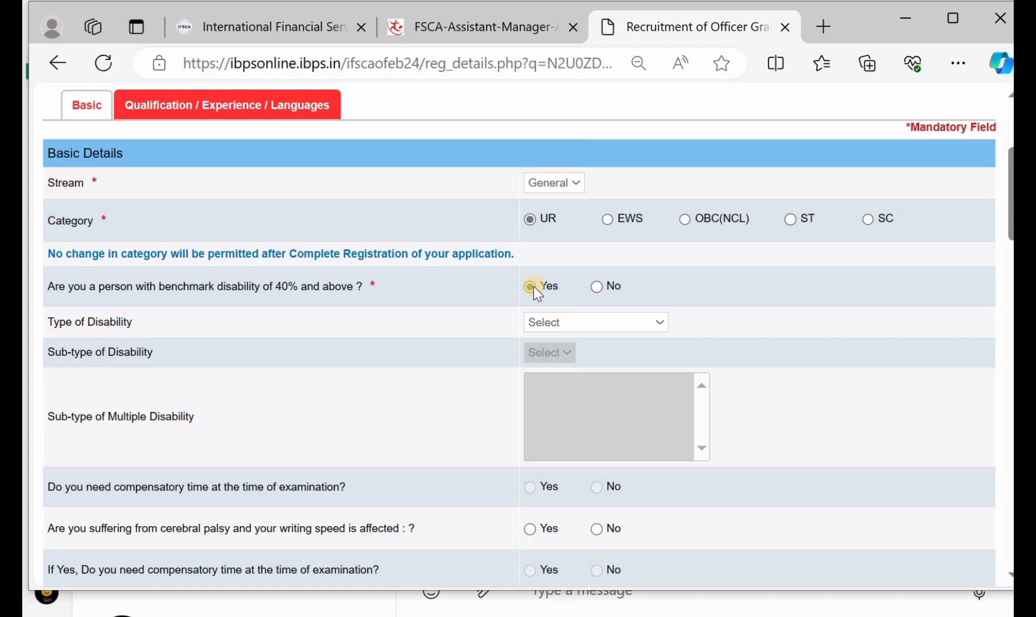
pyautogui.click(563, 323)
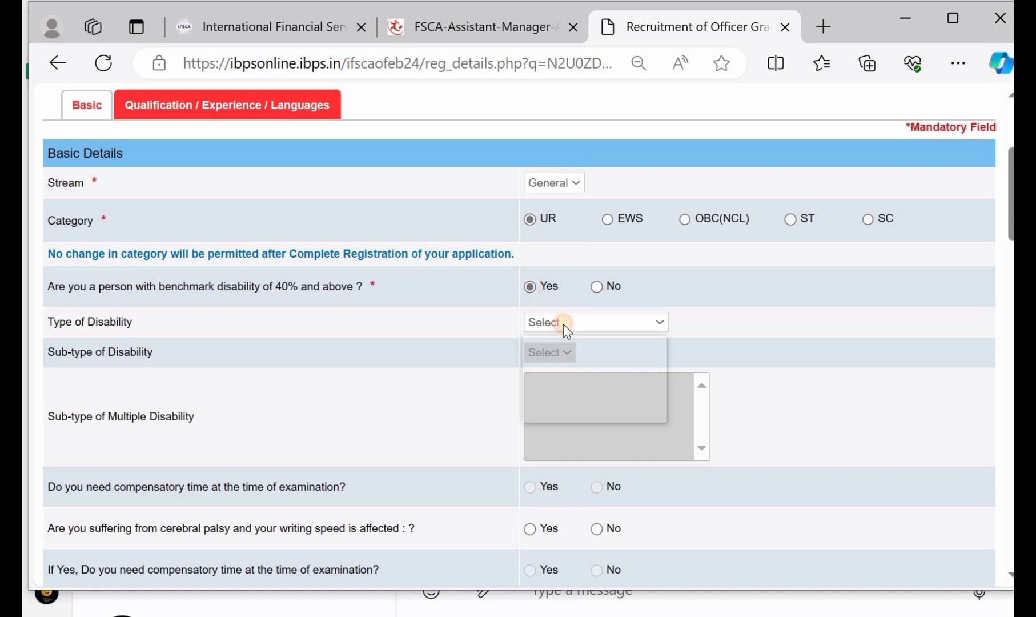
pyautogui.click(599, 288)
pyautogui.click(599, 289)
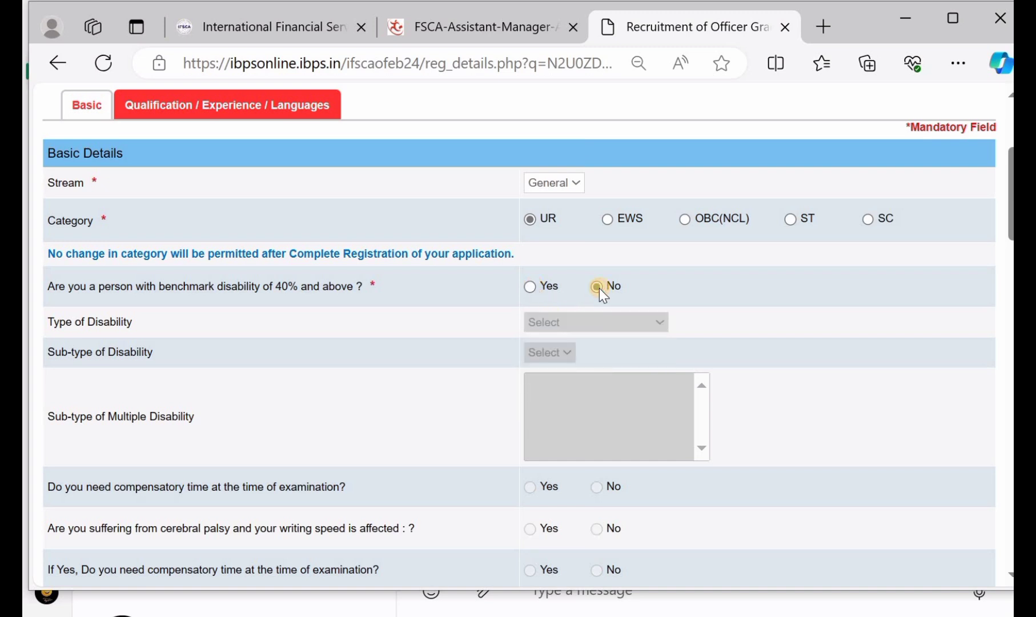
pyautogui.scroll(-1, 599, 288)
pyautogui.scroll(-2, 599, 288)
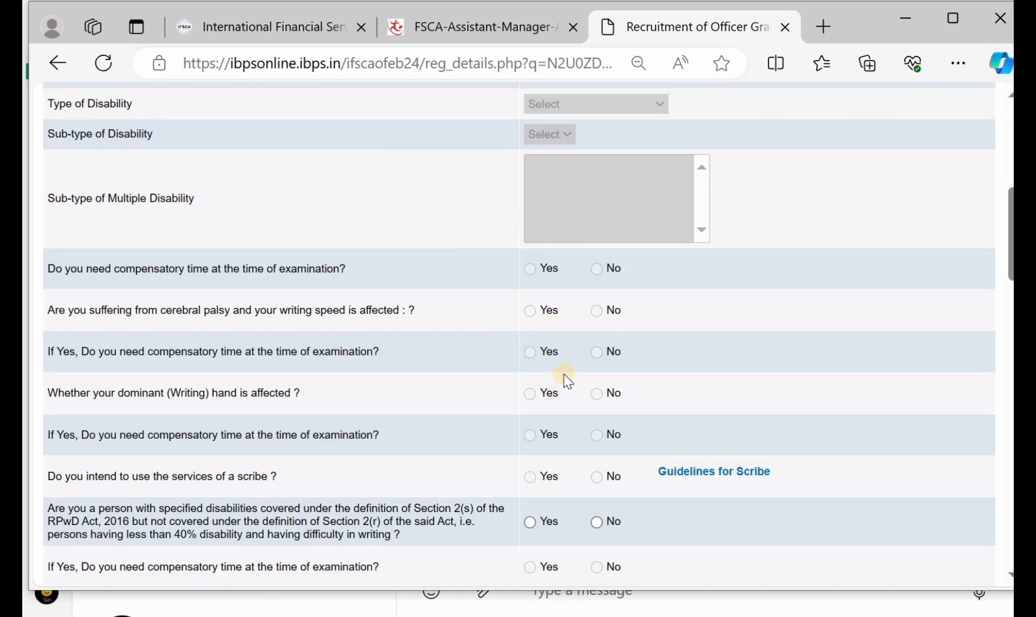
# Step: Answer No to RPwD disabilities, set religion to Hindu, and answer No for religious minority
pyautogui.scroll(-1, 564, 375)
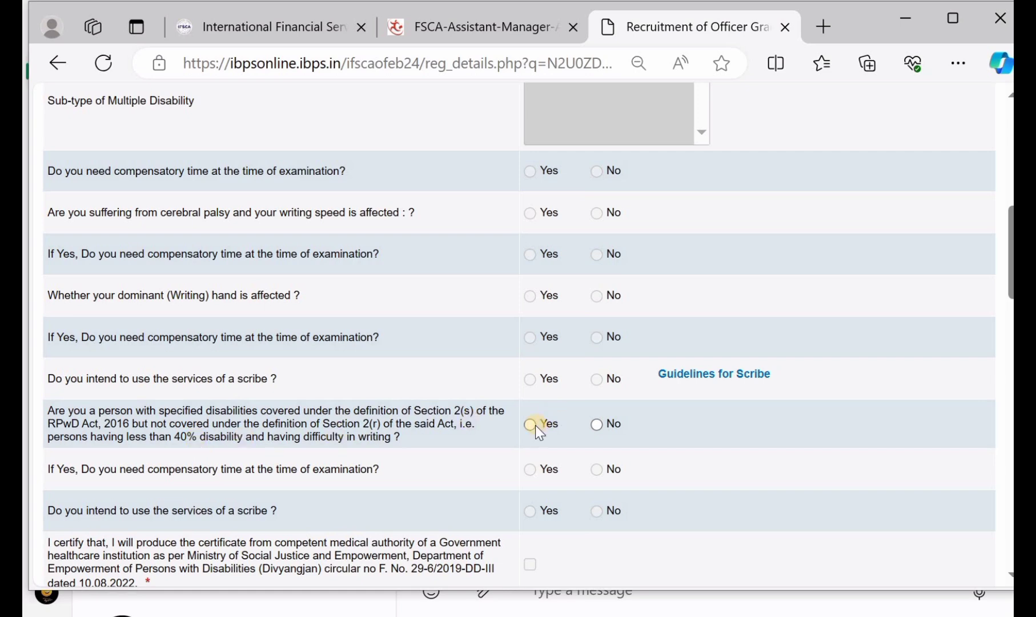
pyautogui.click(598, 423)
pyautogui.scroll(-4, 547, 374)
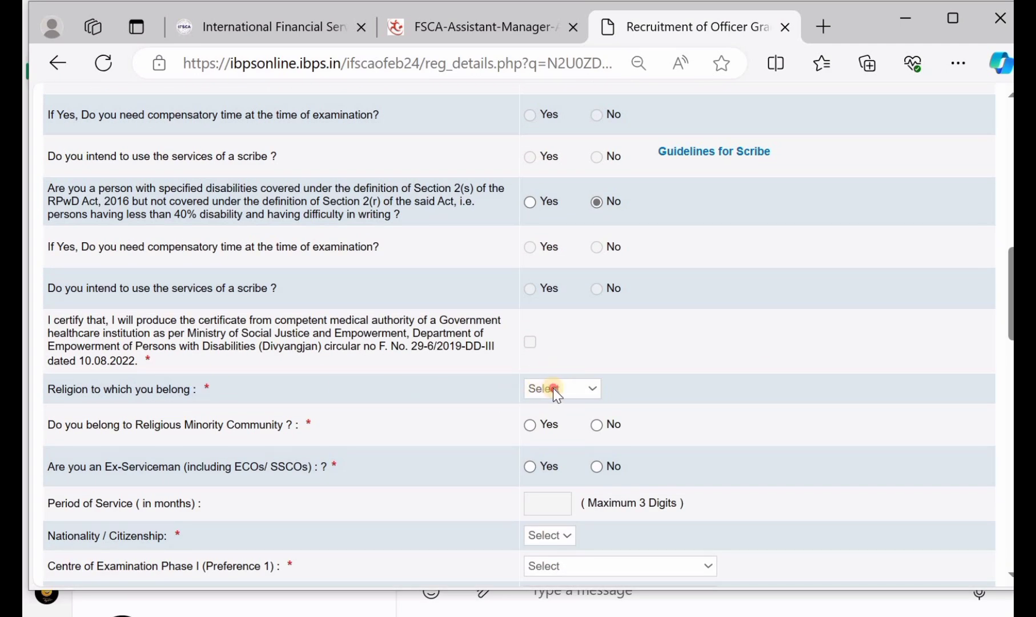
pyautogui.click(552, 387)
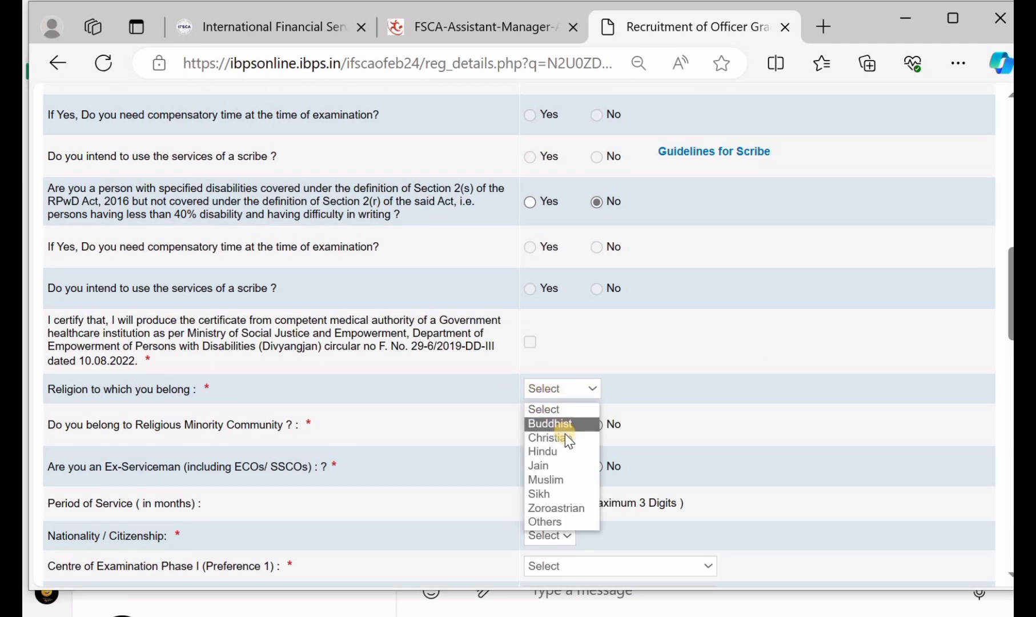
pyautogui.click(567, 450)
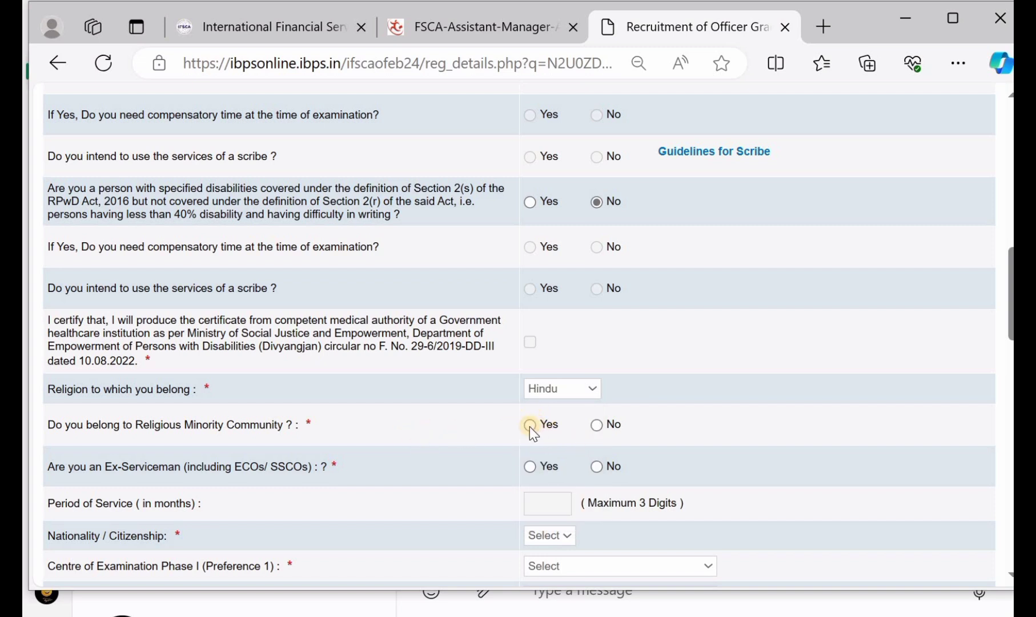
pyautogui.click(529, 425)
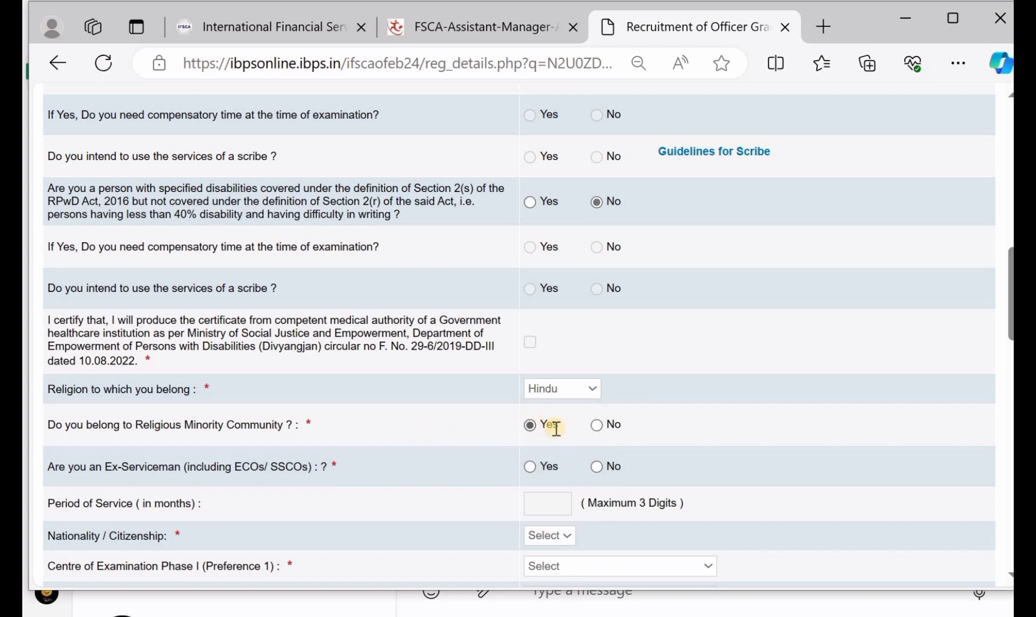
pyautogui.click(597, 426)
# Step: Answer No to ex-serviceman and set nationality to Indian
pyautogui.scroll(-1, 558, 426)
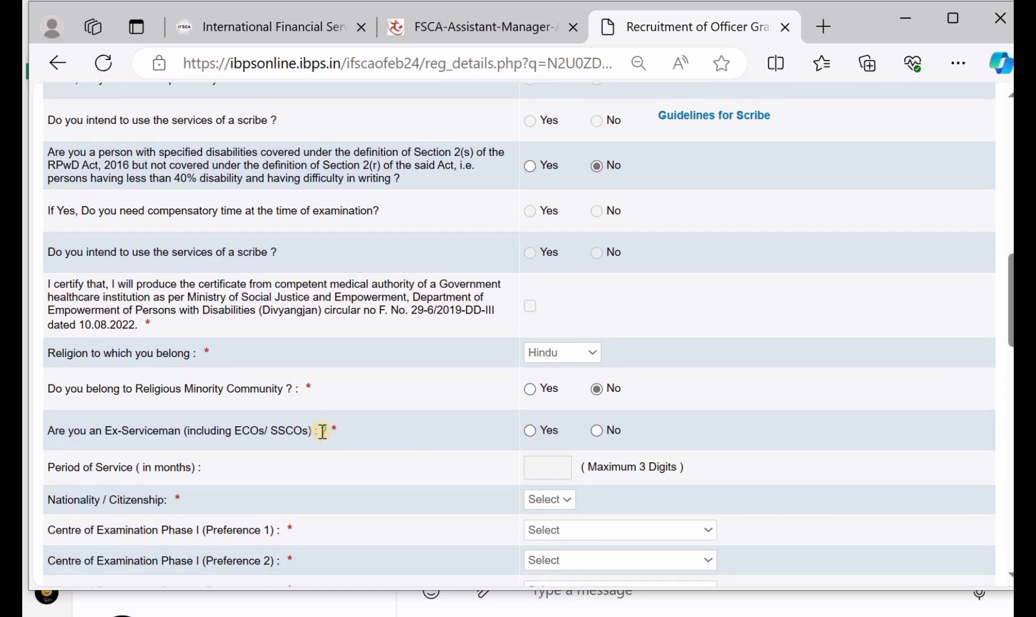
pyautogui.click(534, 430)
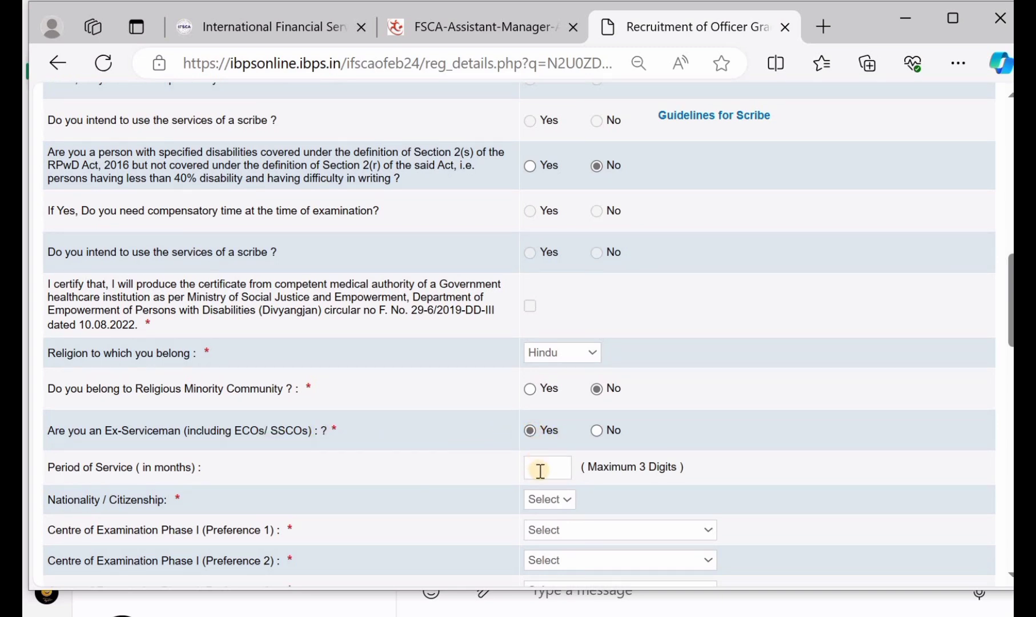
pyautogui.click(598, 430)
pyautogui.scroll(-1, 572, 405)
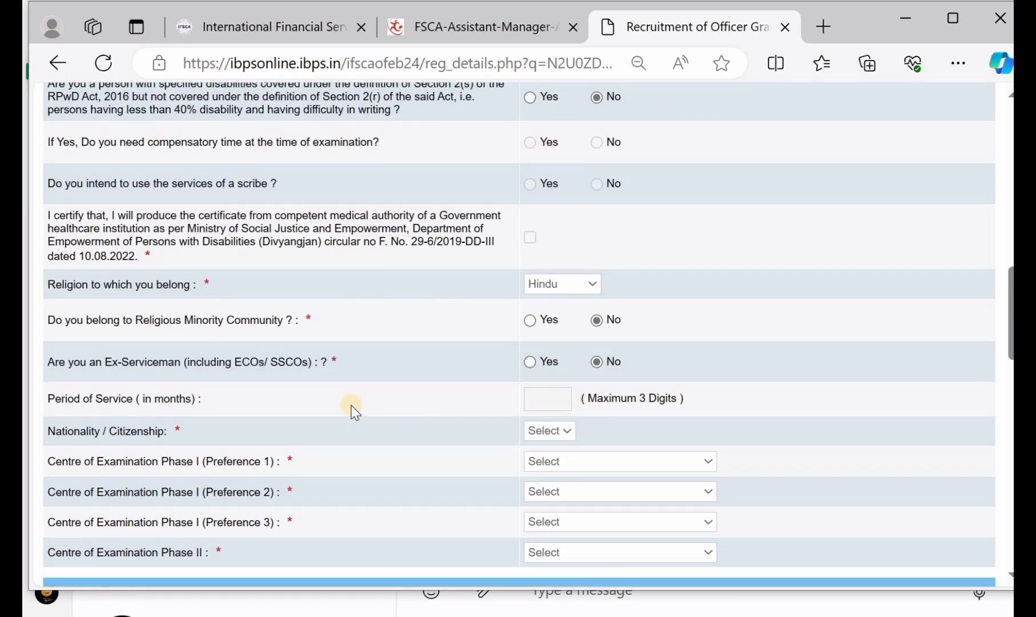
pyautogui.click(546, 433)
pyautogui.click(547, 466)
pyautogui.scroll(-1, 602, 438)
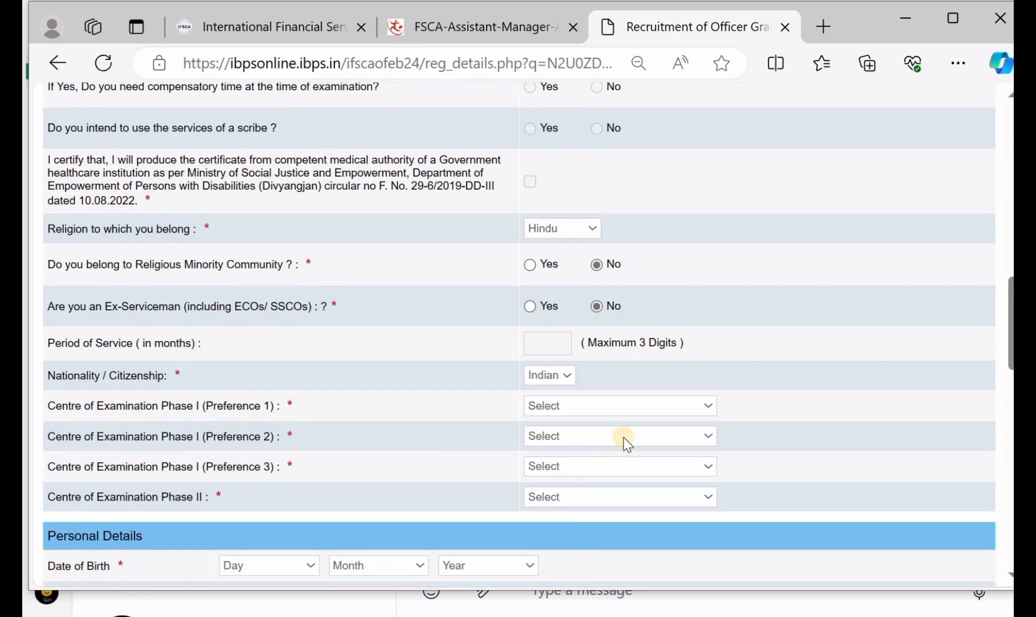
# Step: Choose Vijayawada and Vishakhapatnam as the first two Phase I centre preferences
pyautogui.click(558, 407)
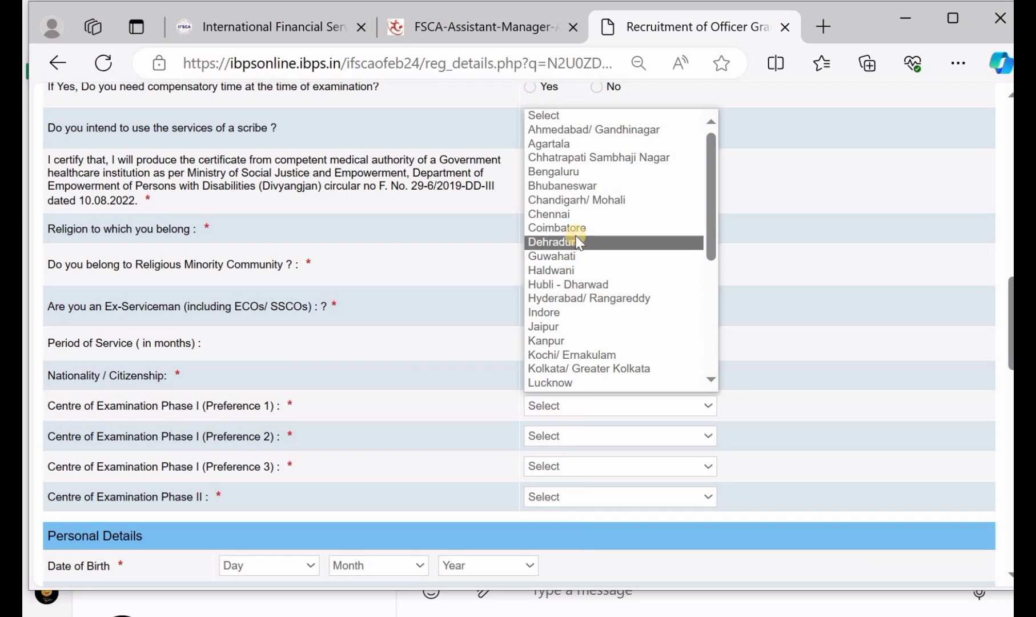
pyautogui.scroll(-5, 571, 237)
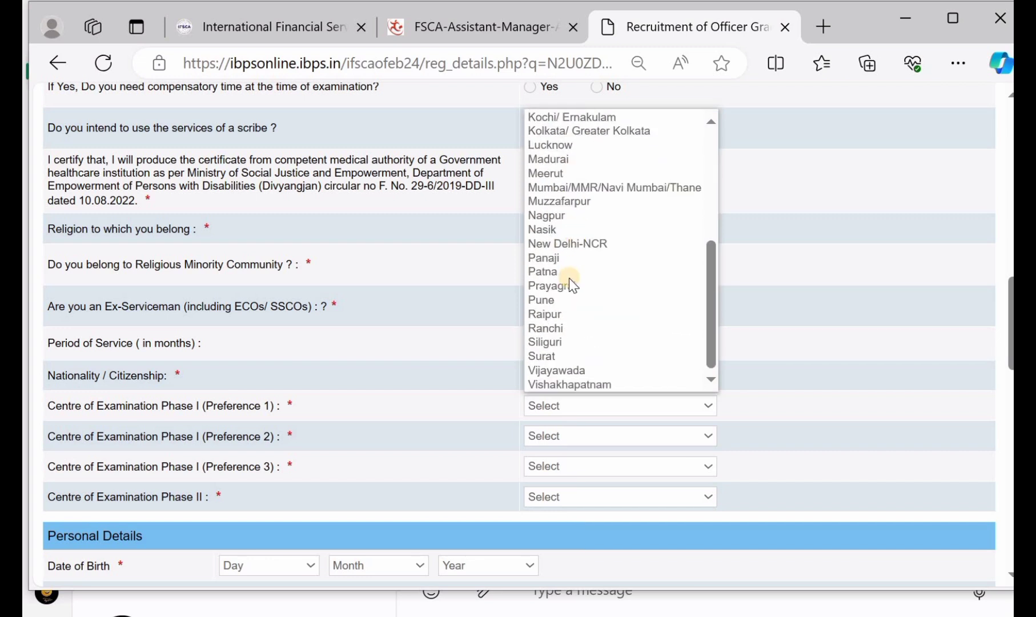
pyautogui.click(592, 372)
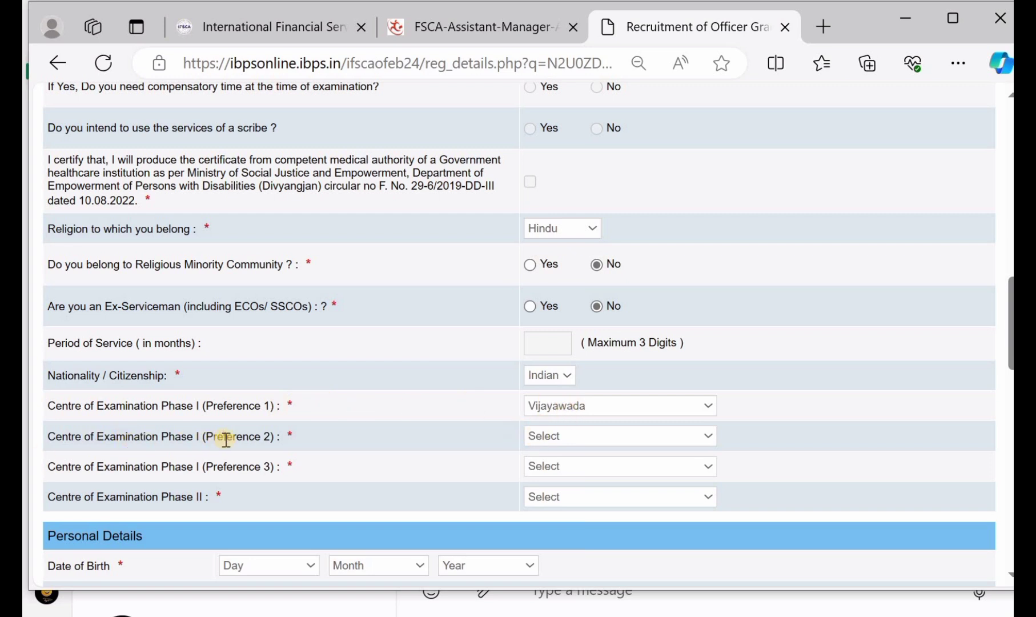
pyautogui.click(559, 441)
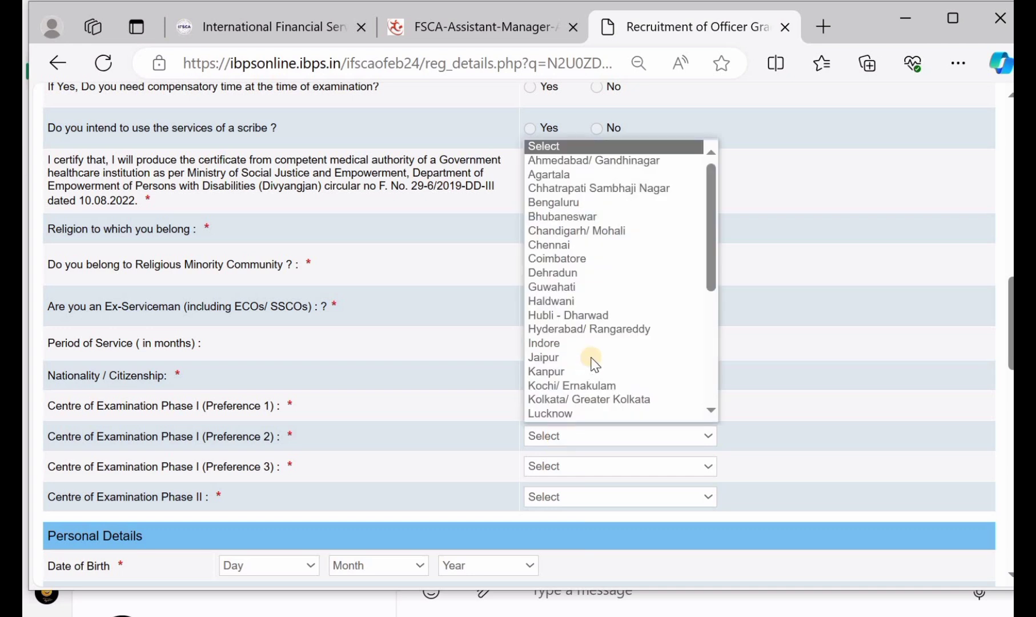
pyautogui.scroll(-5, 594, 363)
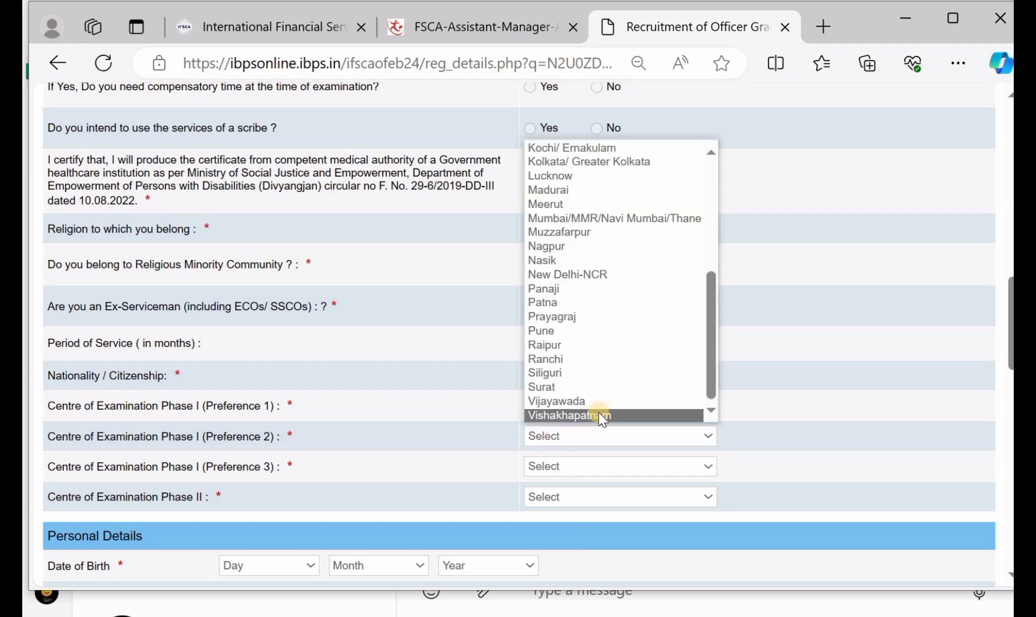
pyautogui.click(598, 412)
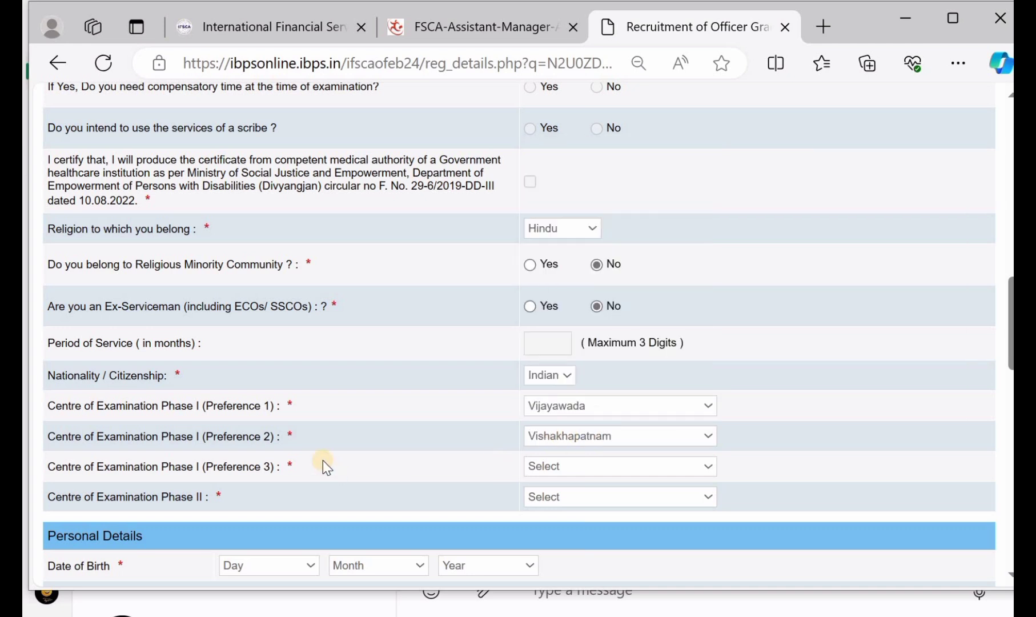
# Step: Set Hyderabad/ Rangareddy as the third Phase I preference and the Phase II centre
pyautogui.click(538, 470)
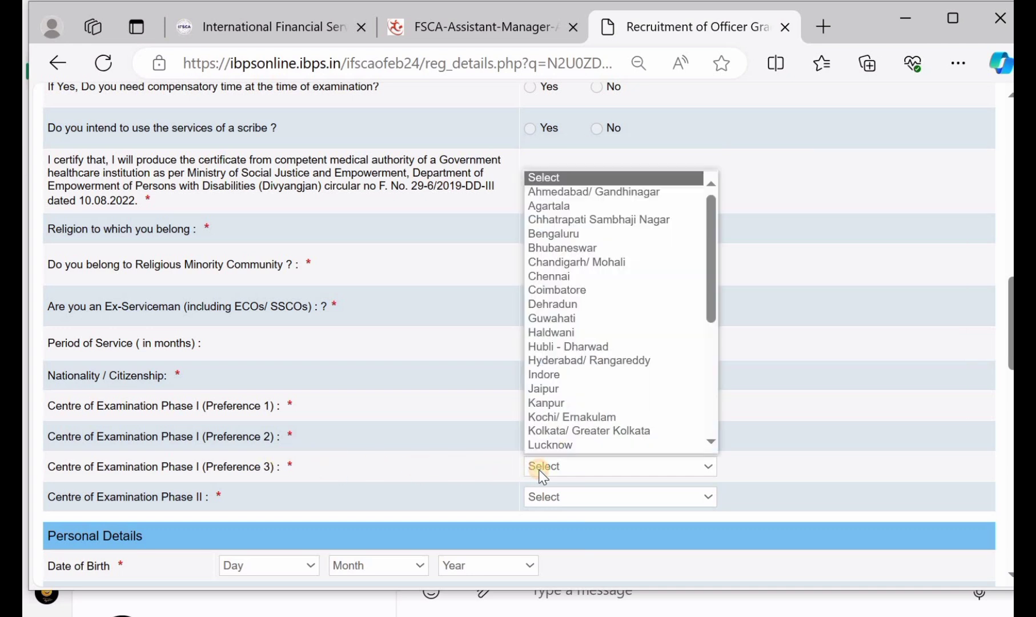
pyautogui.click(587, 347)
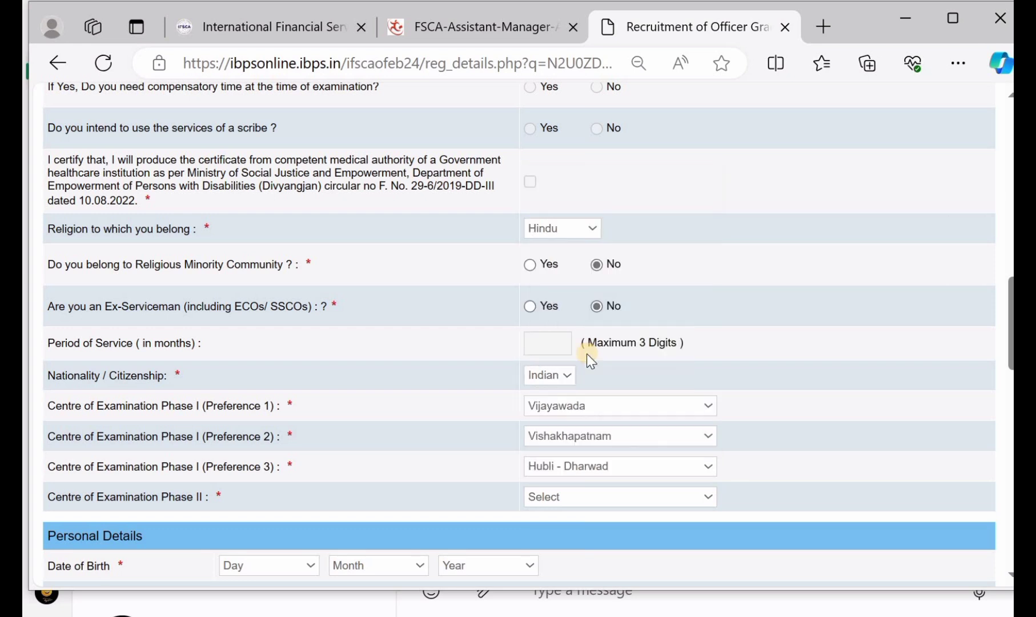
pyautogui.click(587, 462)
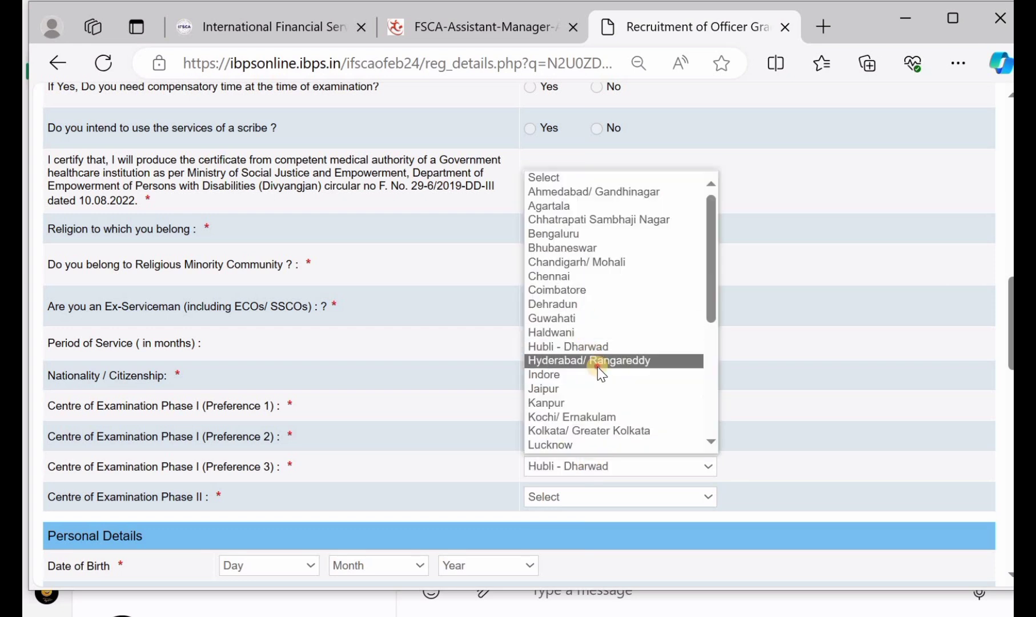
pyautogui.click(597, 367)
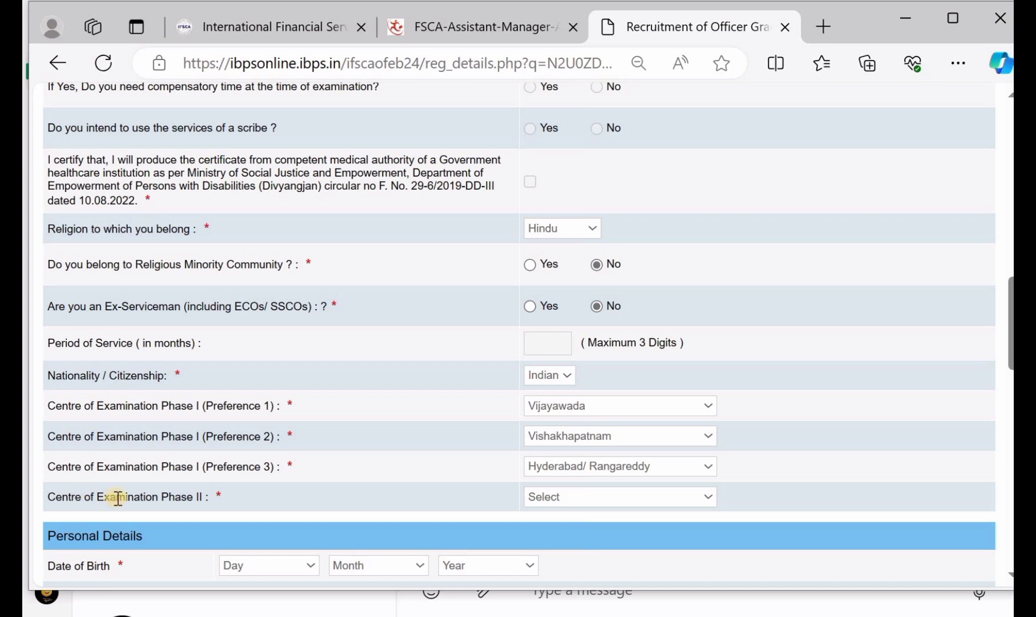
pyautogui.click(588, 497)
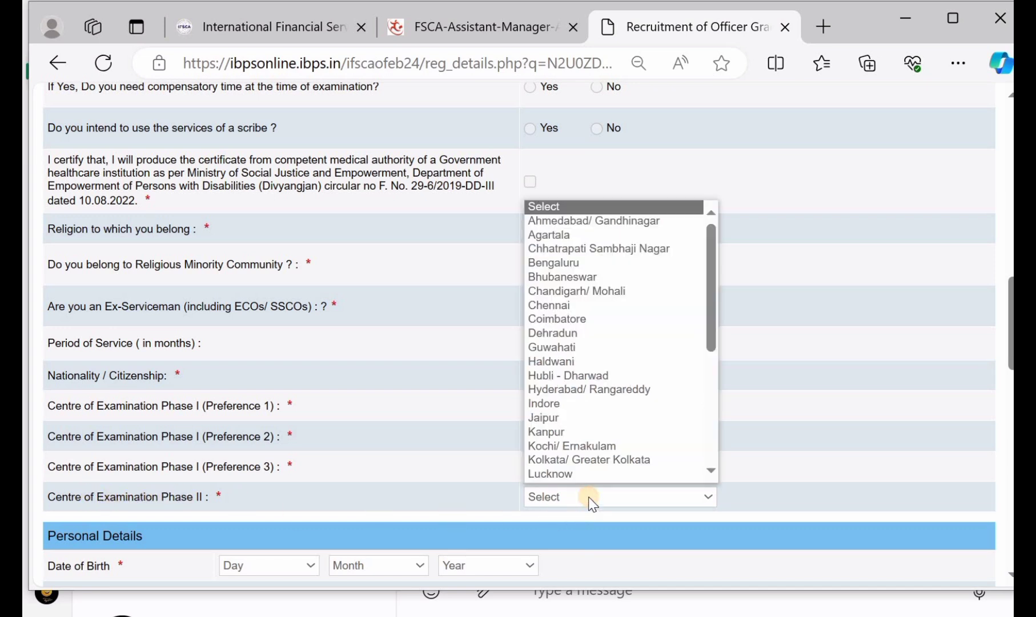
pyautogui.click(596, 390)
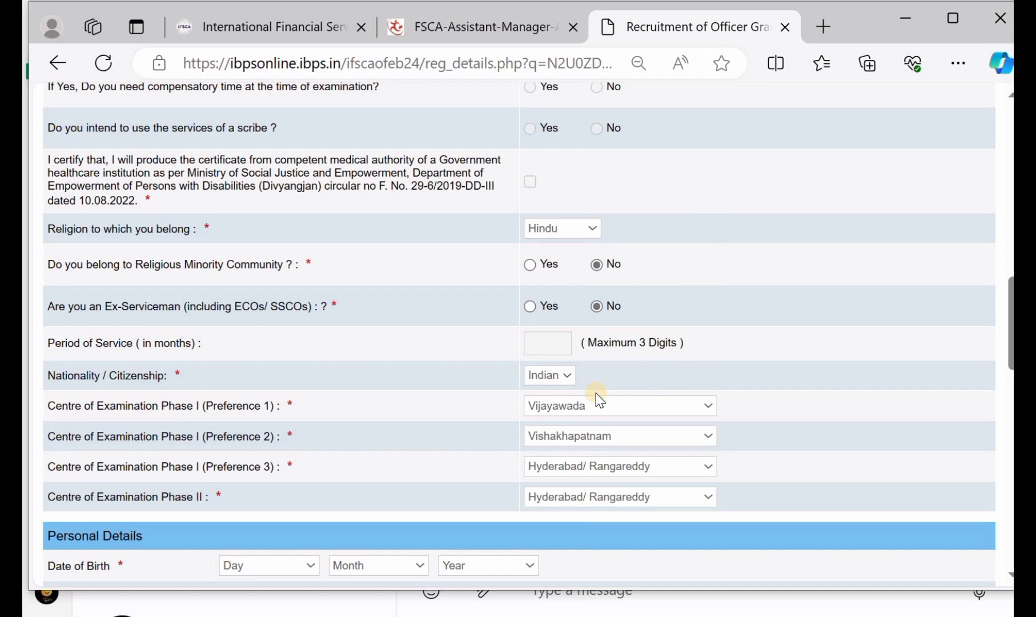
# Step: Set the date of birth to 01 May 2002
pyautogui.scroll(-1, 599, 400)
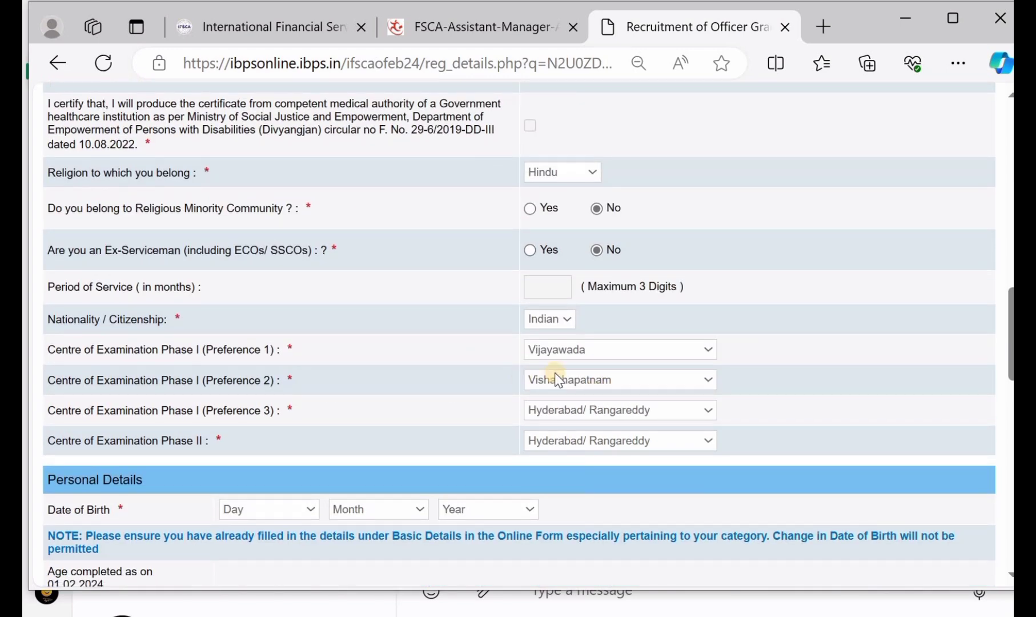
pyautogui.scroll(-1, 554, 372)
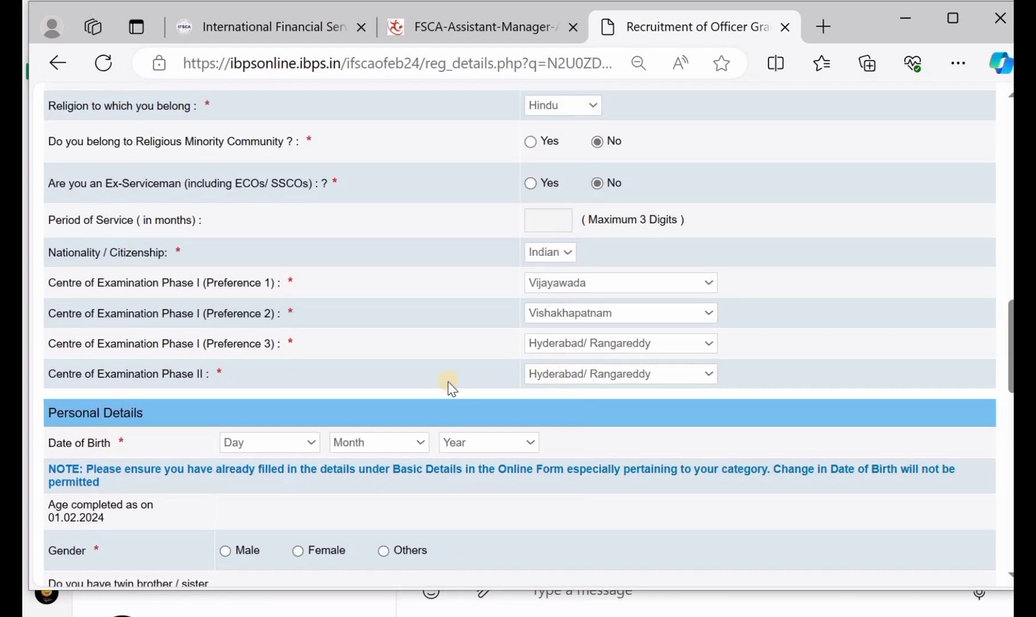
pyautogui.click(259, 440)
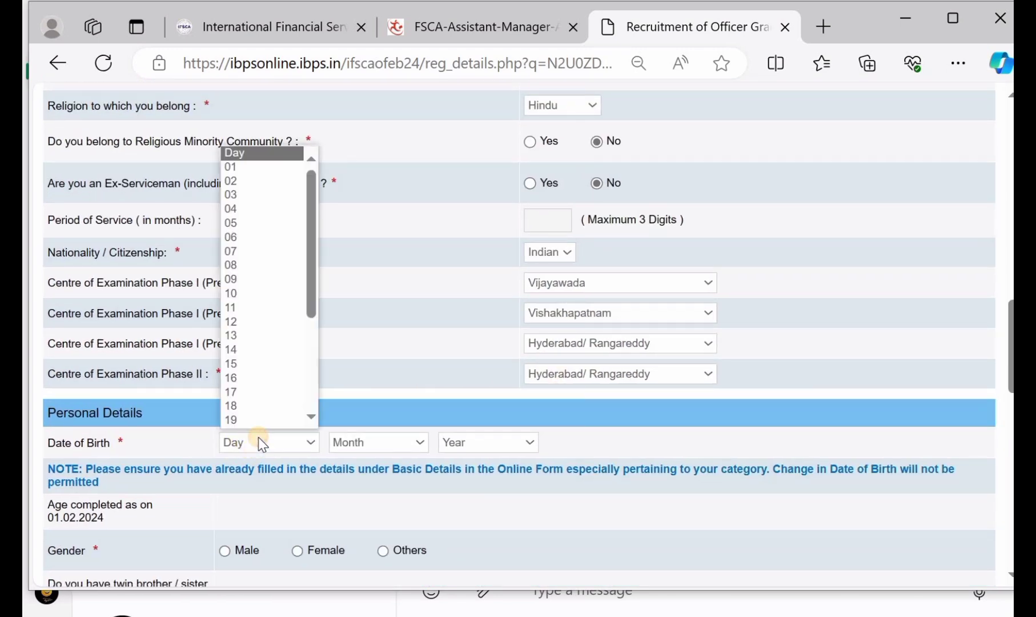
pyautogui.click(252, 166)
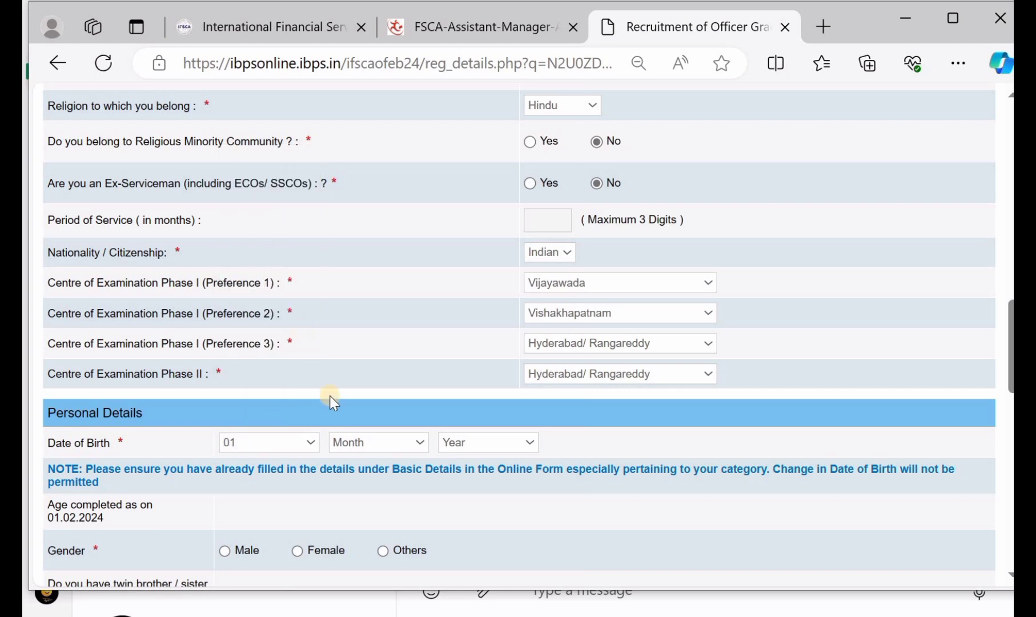
pyautogui.click(370, 443)
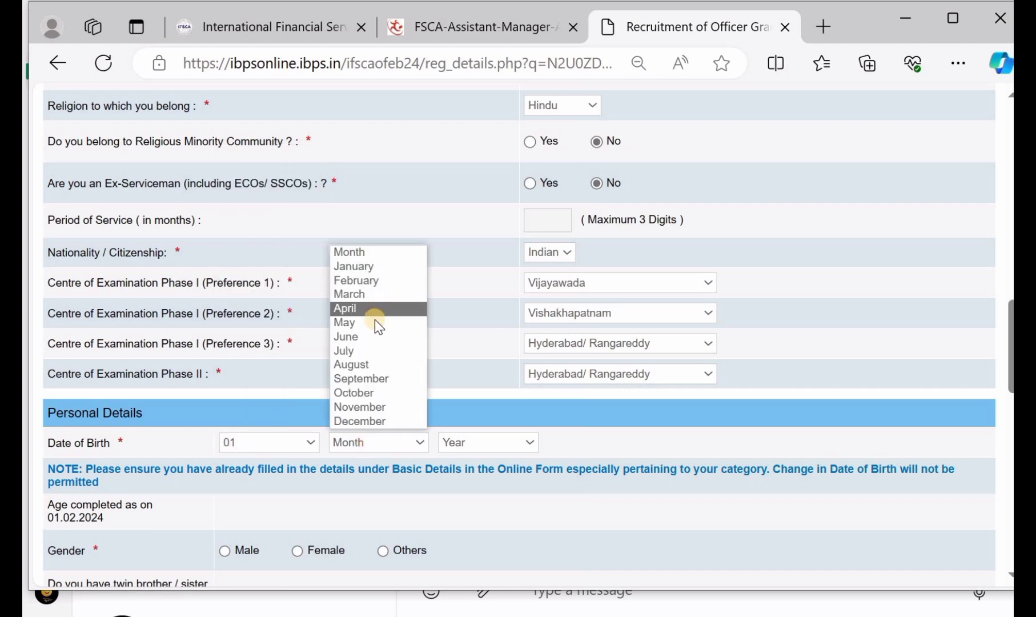
pyautogui.click(376, 322)
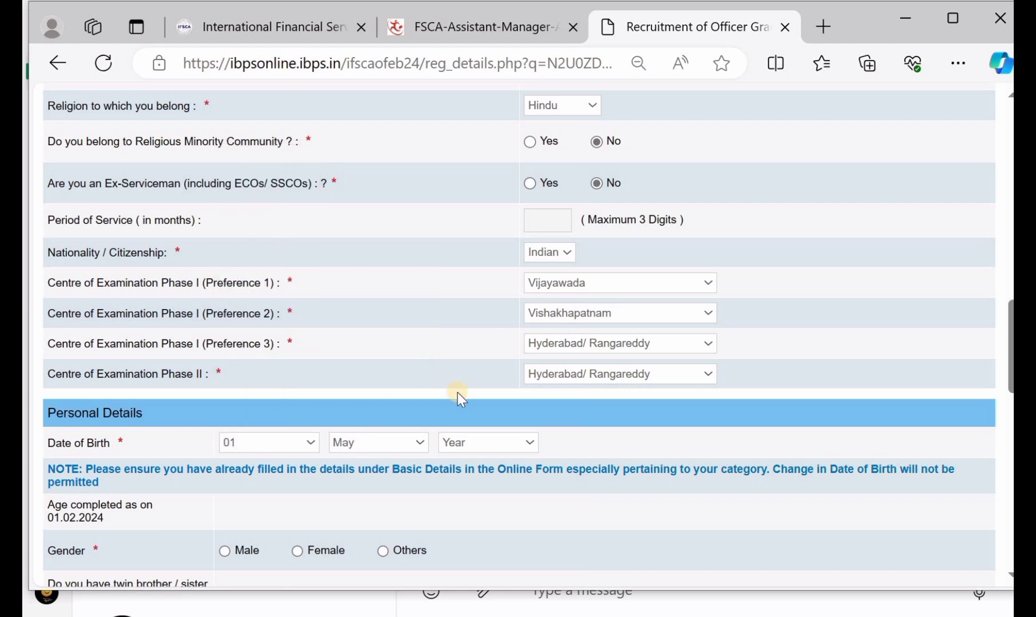
pyautogui.click(493, 441)
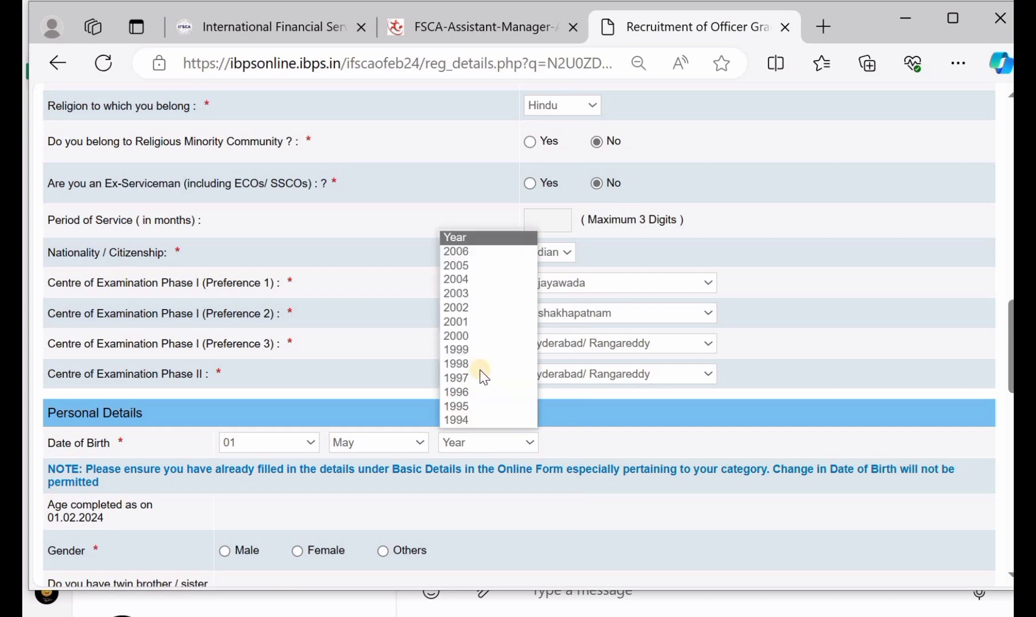
pyautogui.click(483, 309)
# Step: Set gender to Male, twin to No, and marital status to Unmarried
pyautogui.scroll(-1, 371, 409)
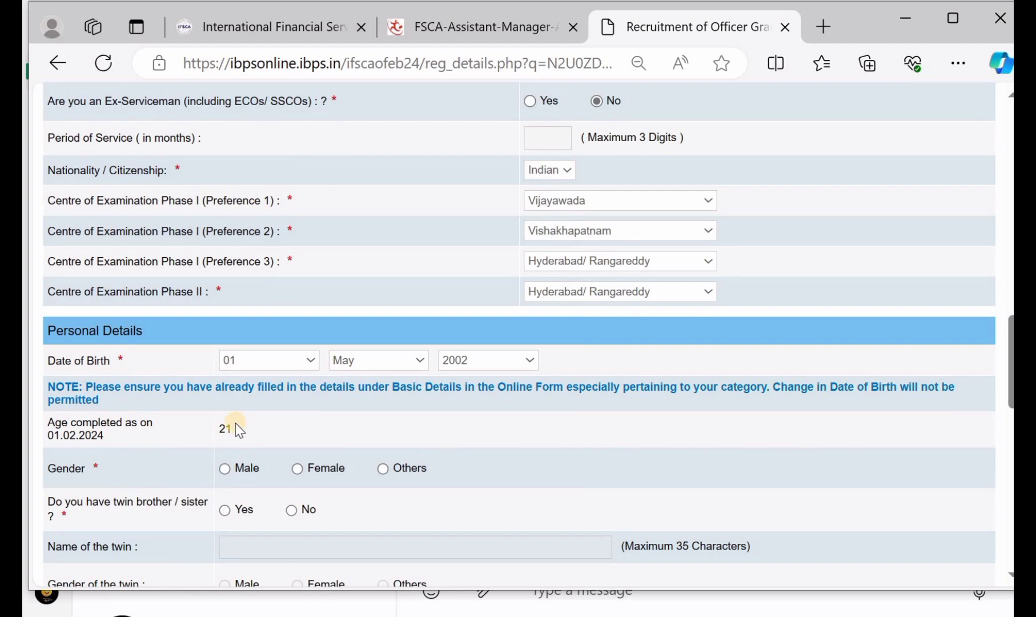
pyautogui.scroll(-1, 341, 414)
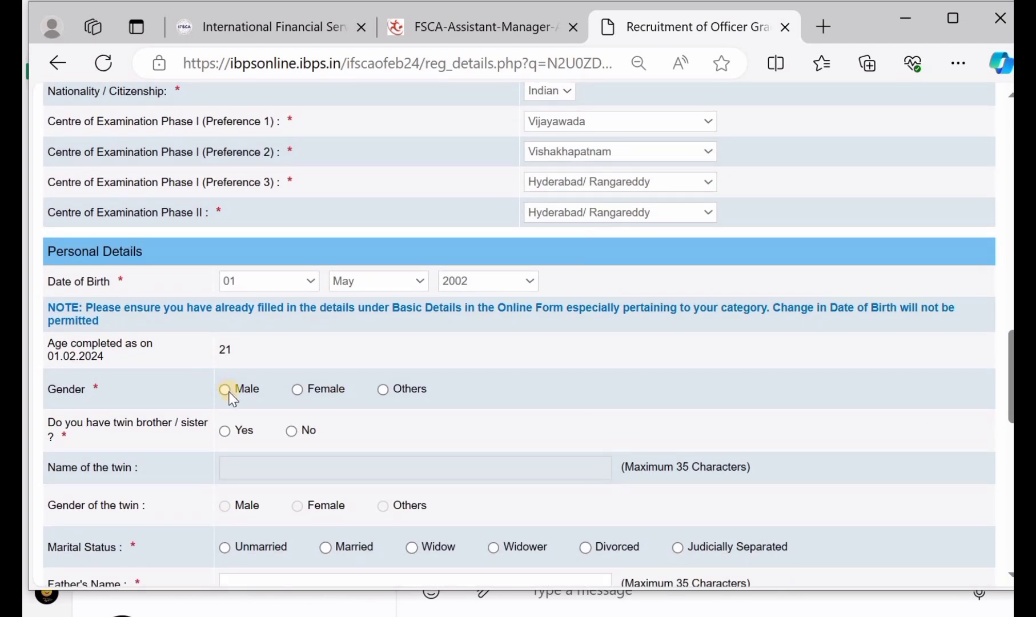
pyautogui.click(225, 389)
pyautogui.scroll(-1, 225, 396)
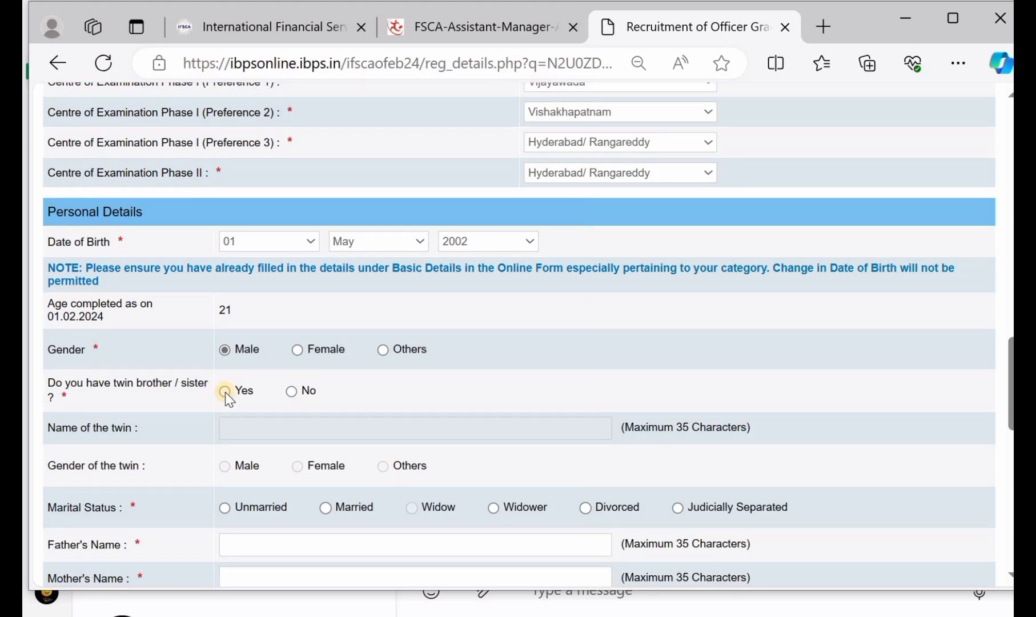
pyautogui.click(225, 391)
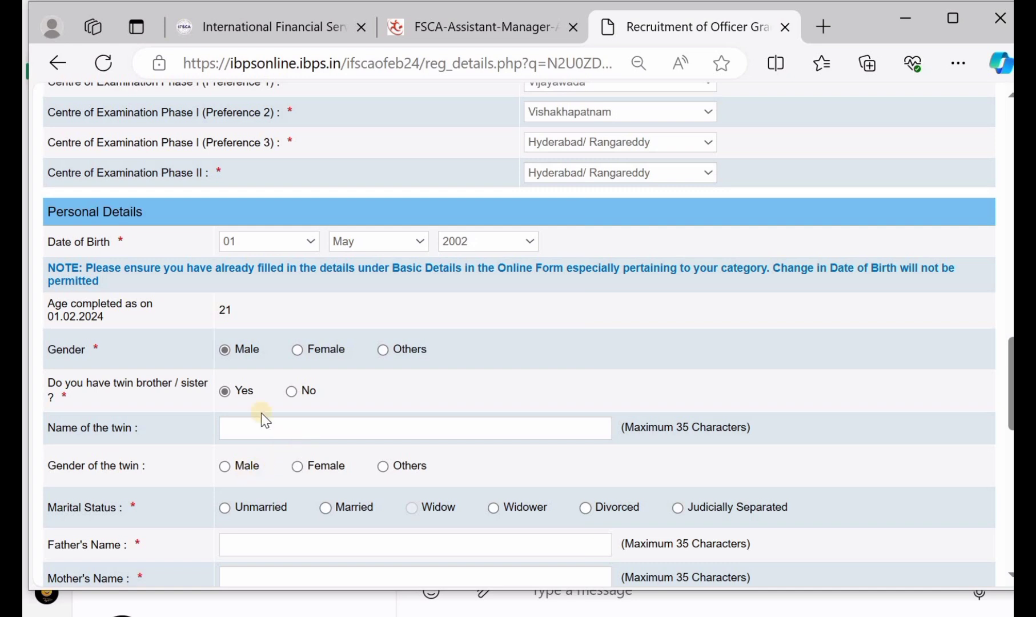
pyautogui.click(289, 390)
pyautogui.scroll(-1, 289, 389)
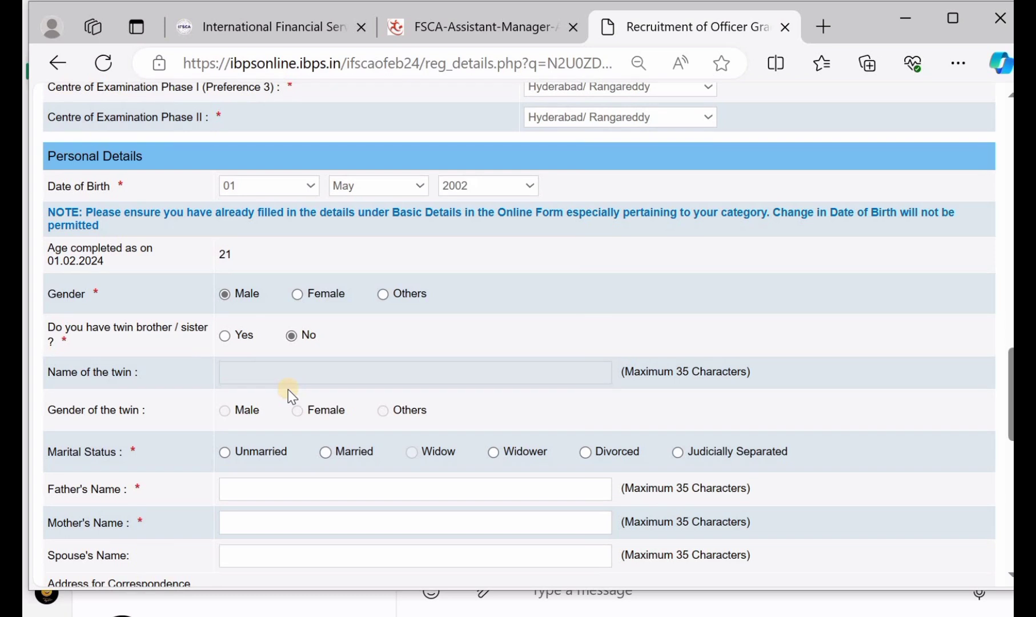
pyautogui.scroll(-1, 288, 389)
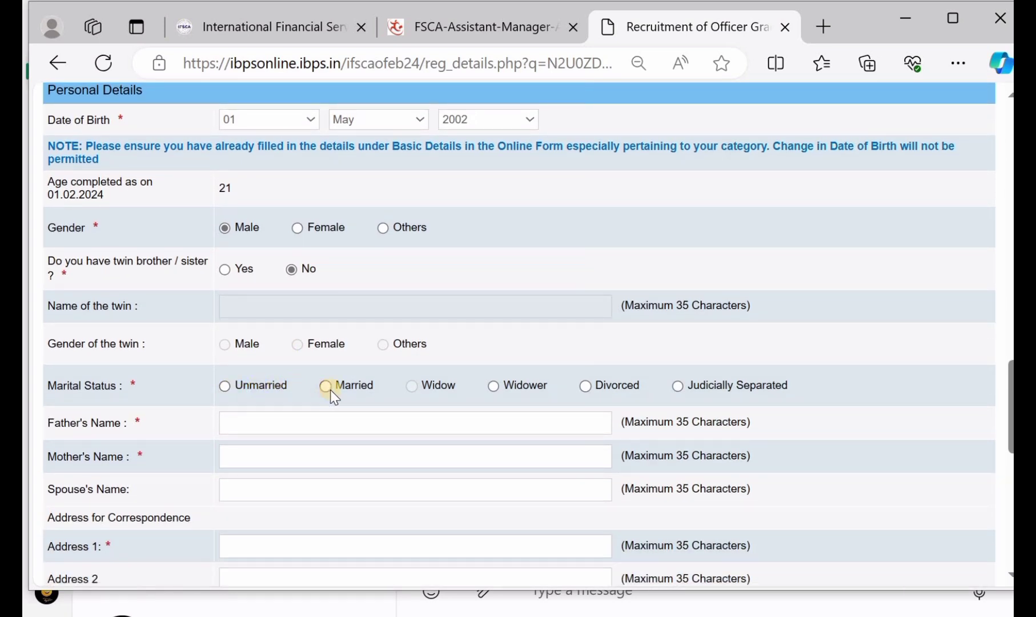
pyautogui.click(224, 386)
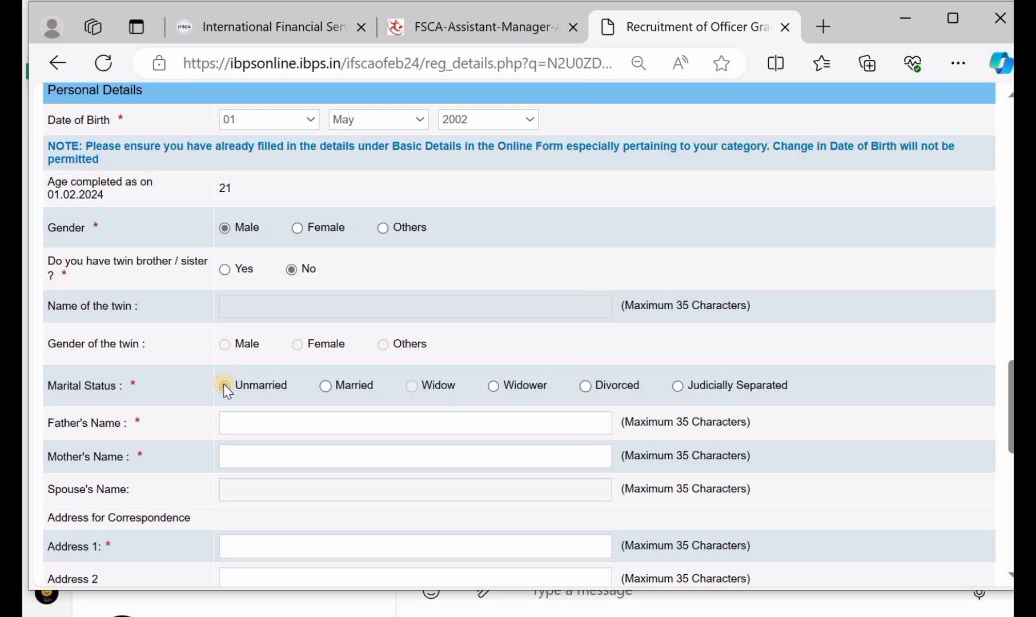
pyautogui.scroll(-1, 225, 386)
# Step: Enter the father's name and the mother's name in their fields
pyautogui.click(270, 374)
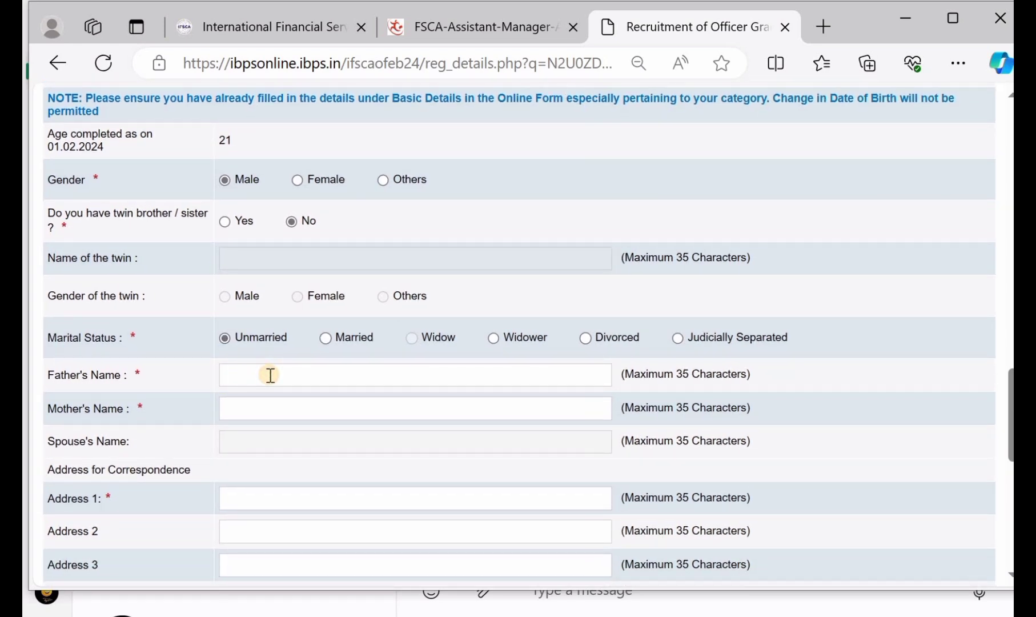
pyautogui.write('SIR')
pyautogui.press('BackSpace')
pyautogui.press('BackSpace')
pyautogui.write('IRI')
pyautogui.click(280, 402)
pyautogui.write('KALA')
# Step: Fill in correspondence Address 1 and Address 2 with the candidate's address
pyautogui.scroll(-2, 279, 406)
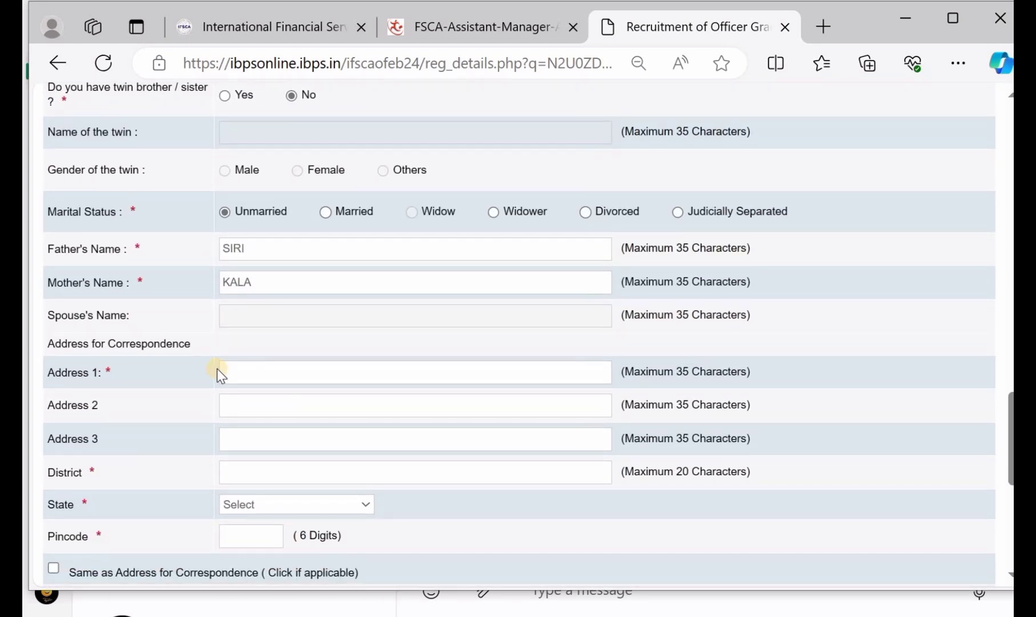
pyautogui.click(259, 372)
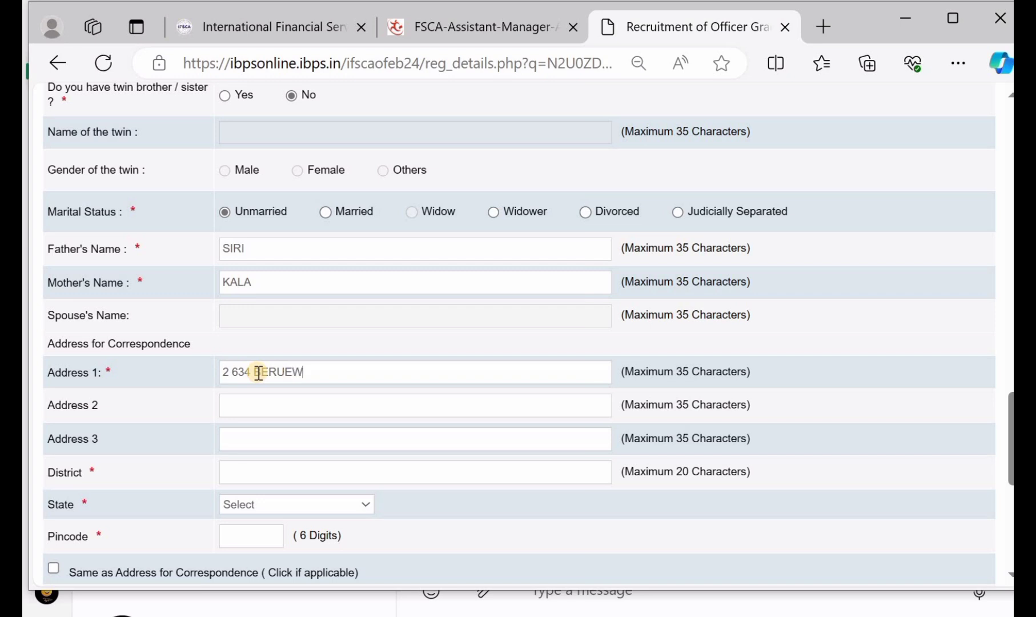
pyautogui.click(272, 406)
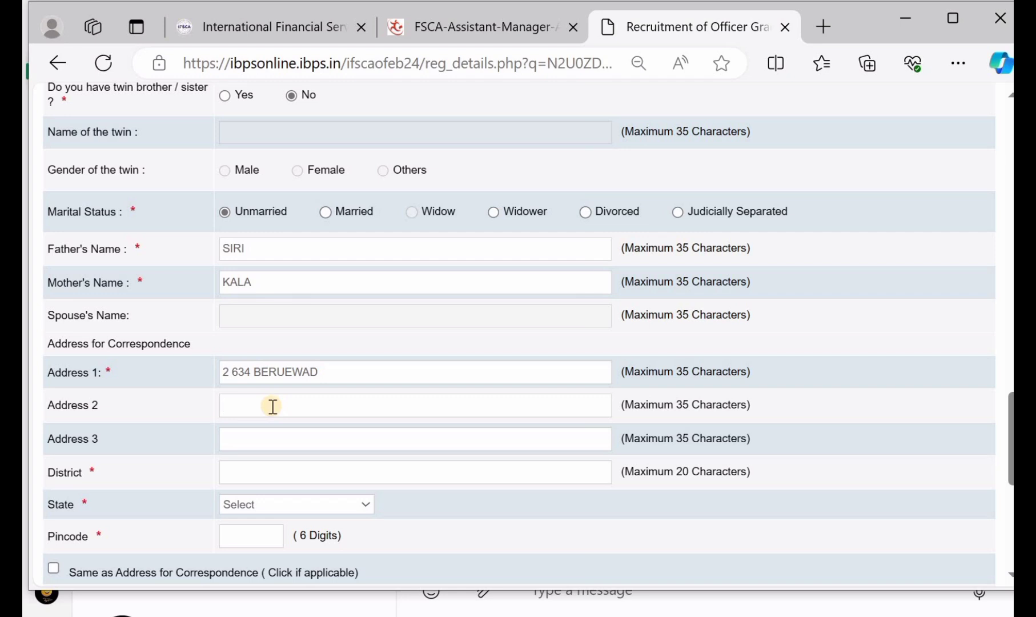
pyautogui.write('WARANAGAL')
# Step: Enter the district, choose TELANGANA as the state, and fill in the pincode
pyautogui.scroll(-1, 273, 406)
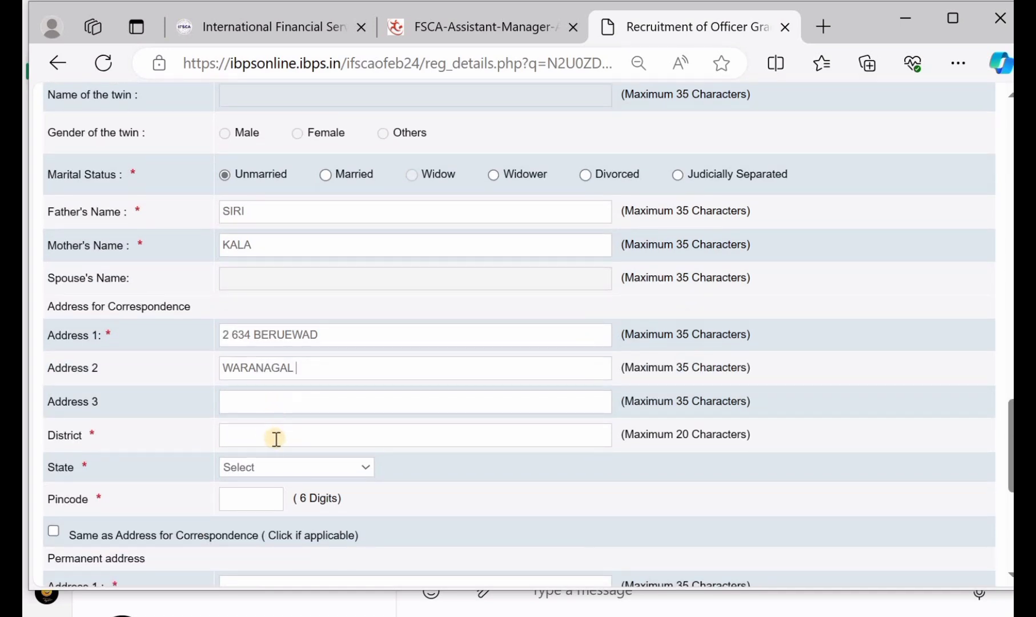
pyautogui.click(273, 437)
pyautogui.write('WARANGAL')
pyautogui.scroll(-1, 277, 437)
pyautogui.click(276, 436)
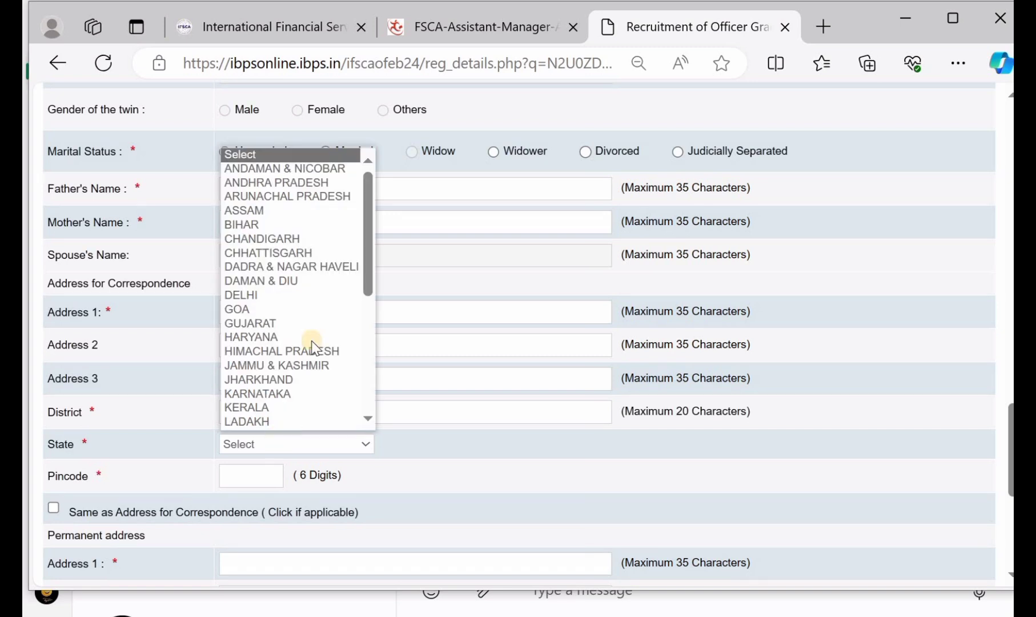
pyautogui.scroll(-4, 311, 302)
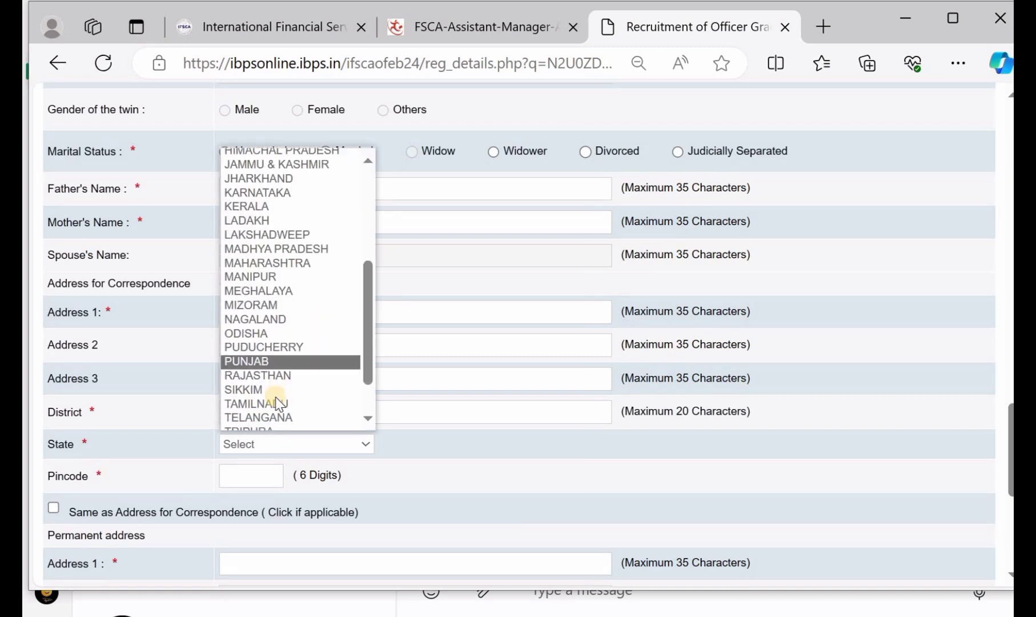
pyautogui.click(282, 418)
pyautogui.scroll(-1, 282, 417)
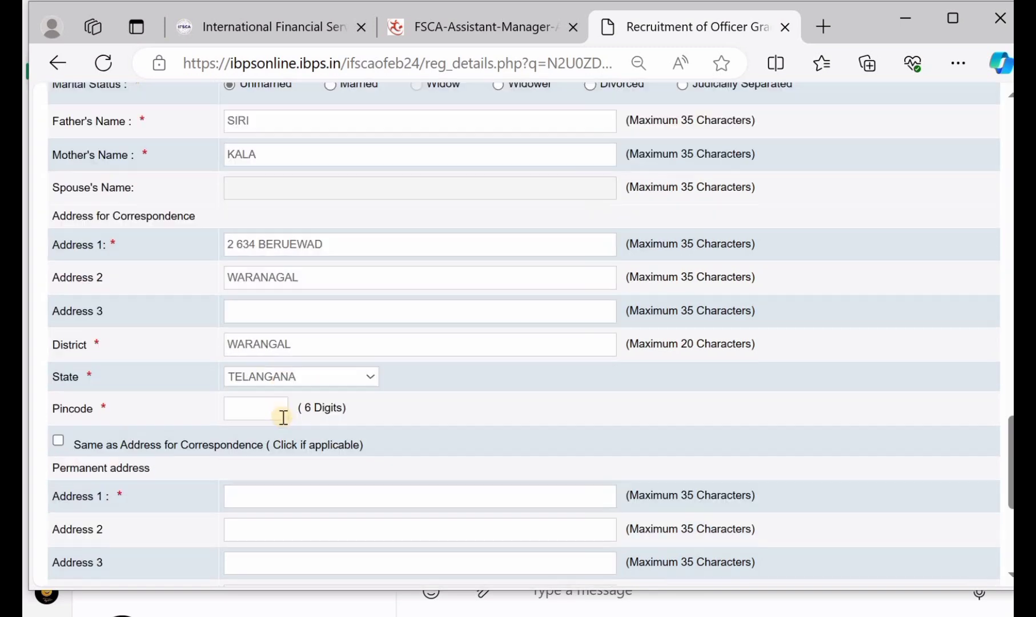
pyautogui.click(266, 410)
pyautogui.write('506101')
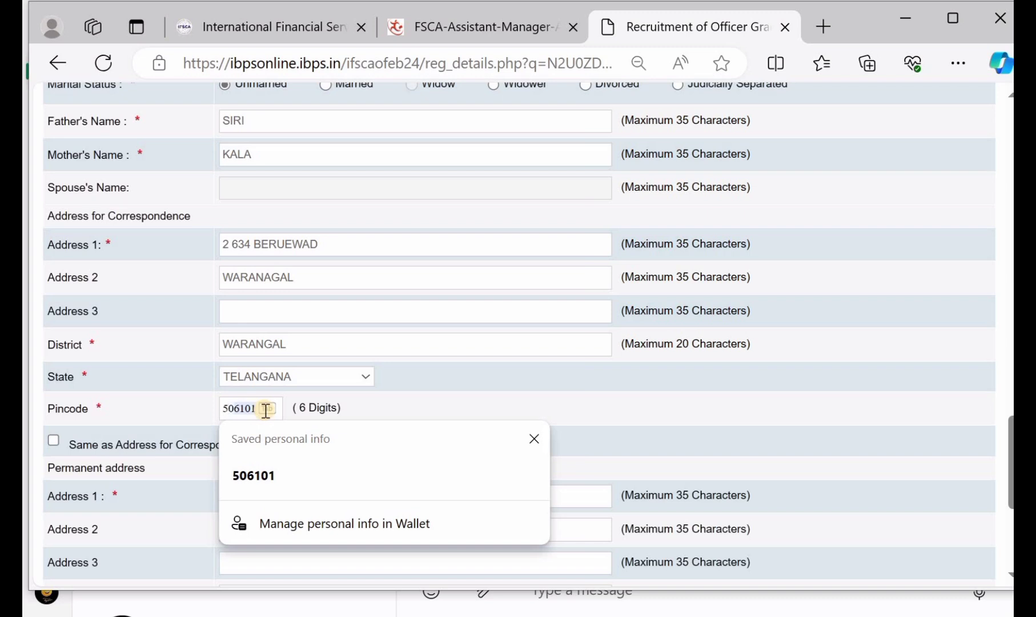
pyautogui.click(468, 389)
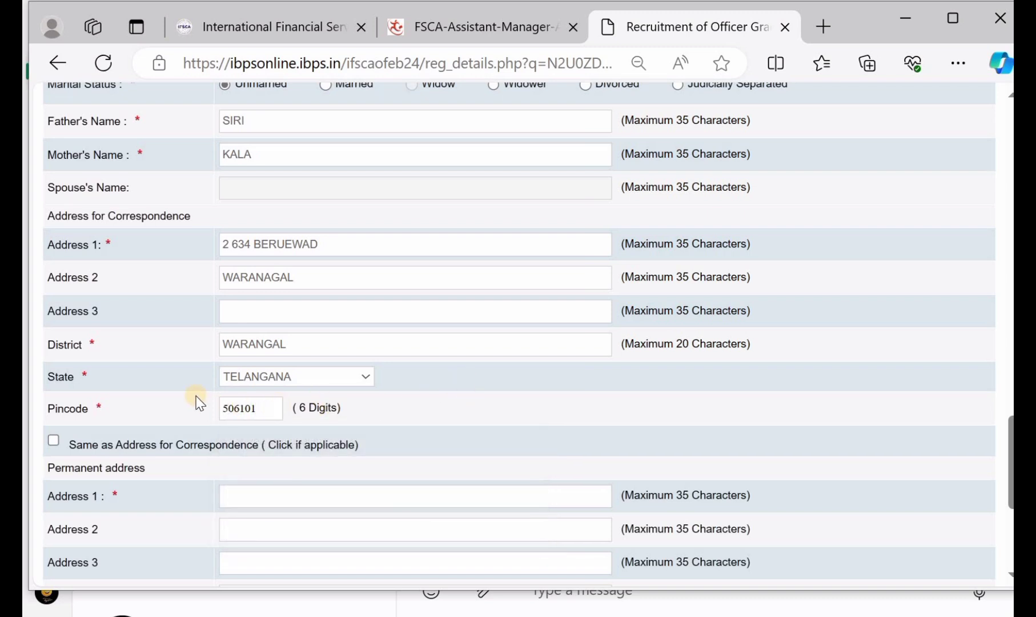
pyautogui.scroll(-1, 198, 403)
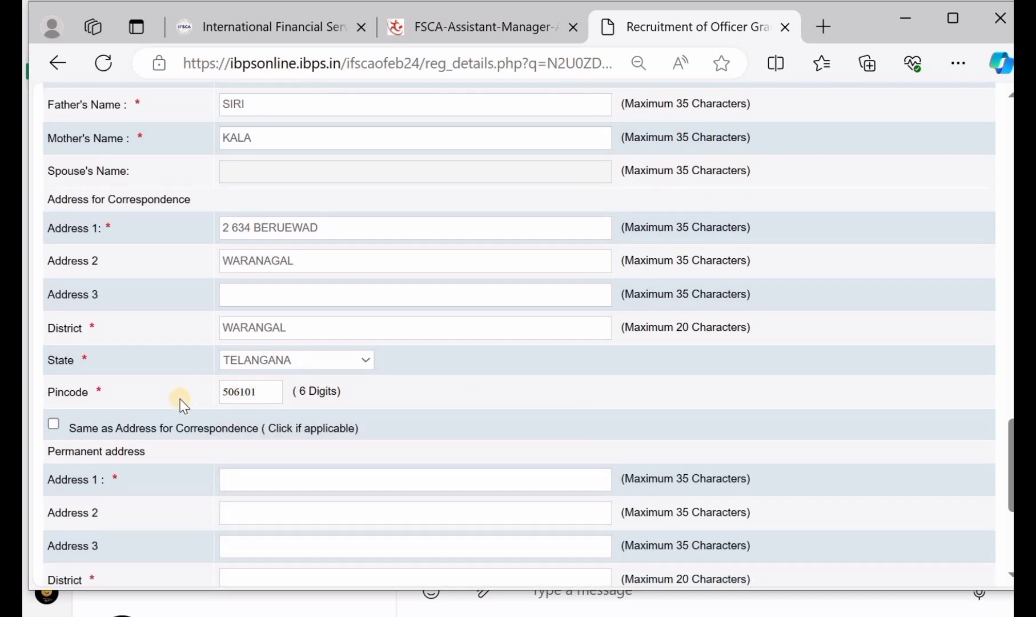
pyautogui.click(53, 425)
pyautogui.scroll(-1, 271, 478)
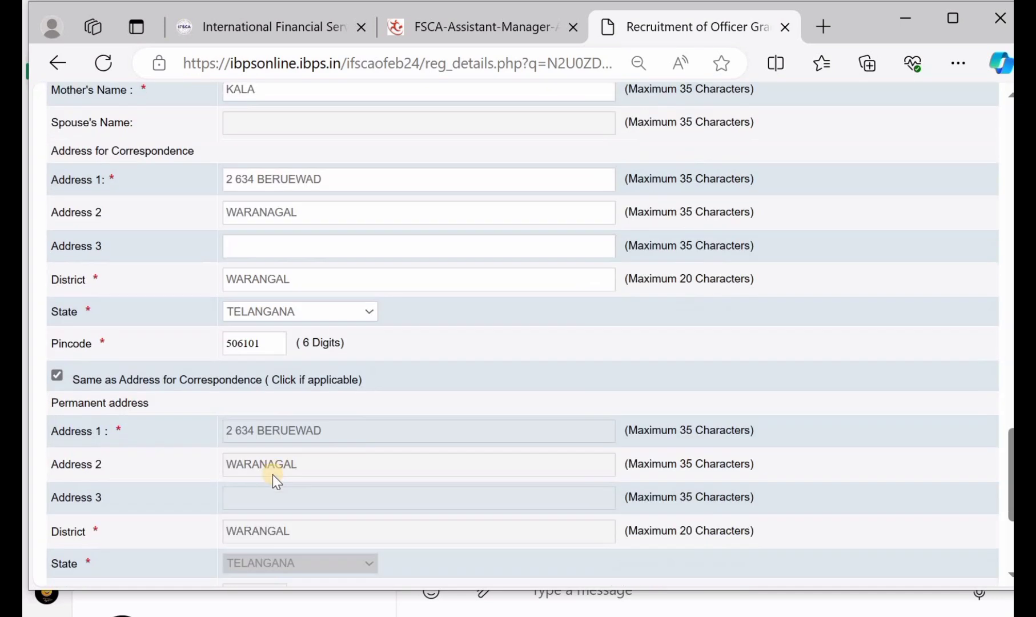
pyautogui.click(53, 374)
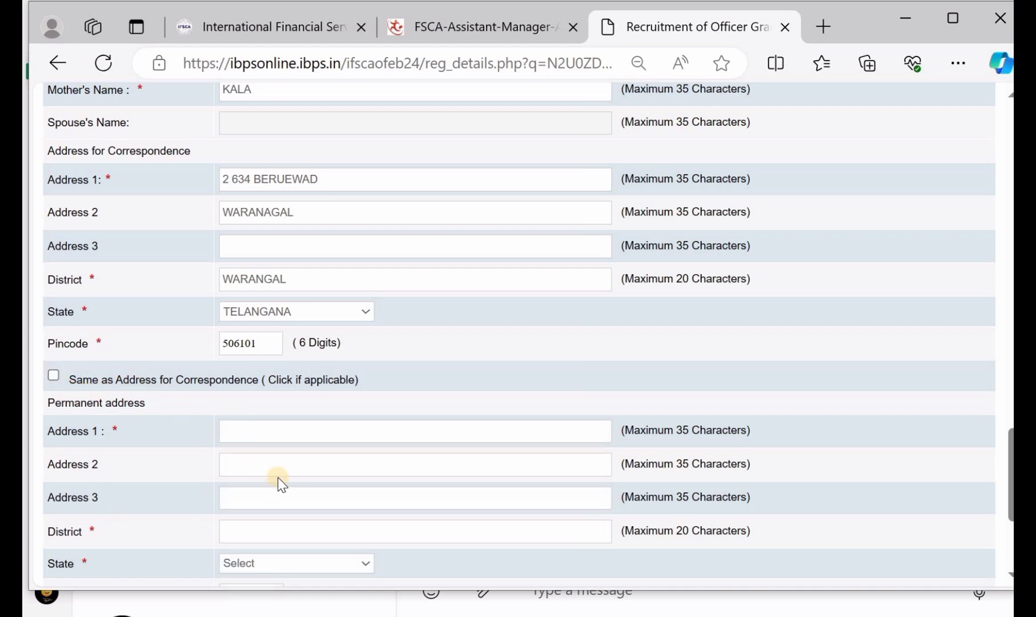
pyautogui.click(52, 375)
pyautogui.scroll(-1, 325, 458)
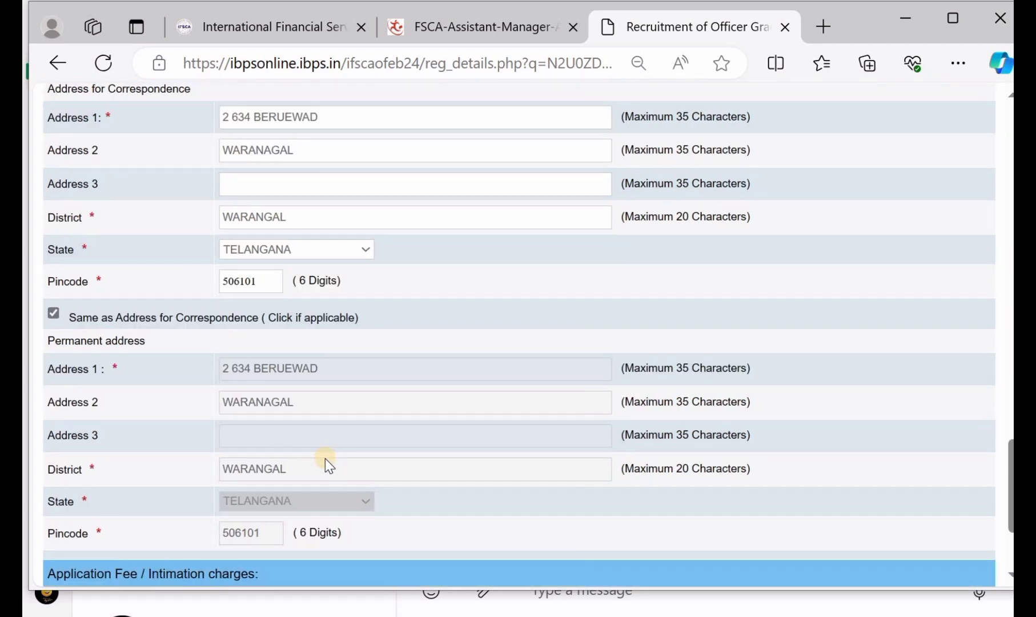
pyautogui.scroll(-2, 325, 458)
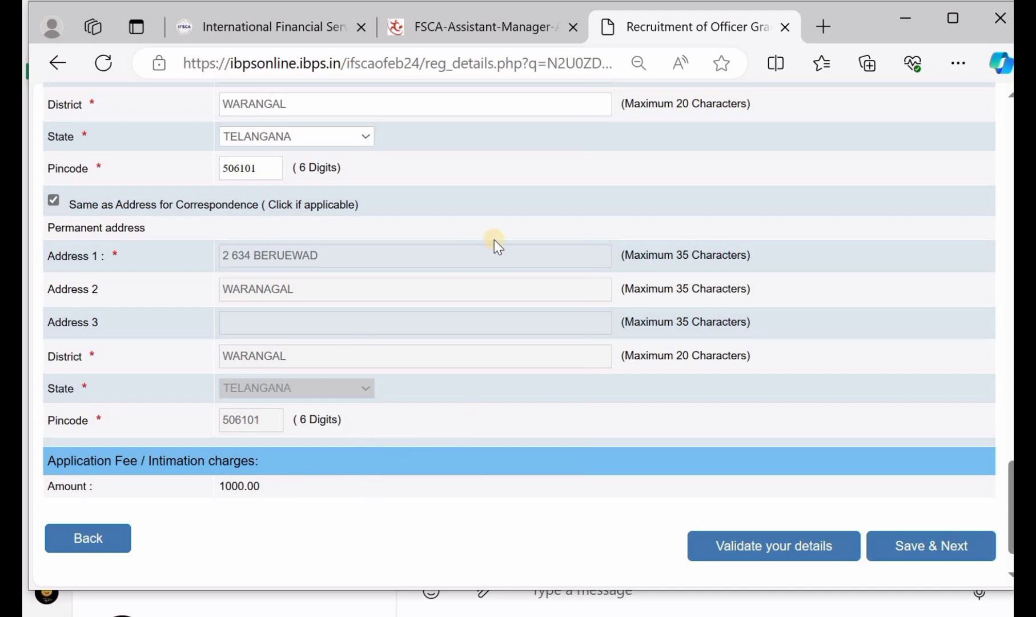
pyautogui.scroll(10, 493, 239)
pyautogui.scroll(-12, 493, 239)
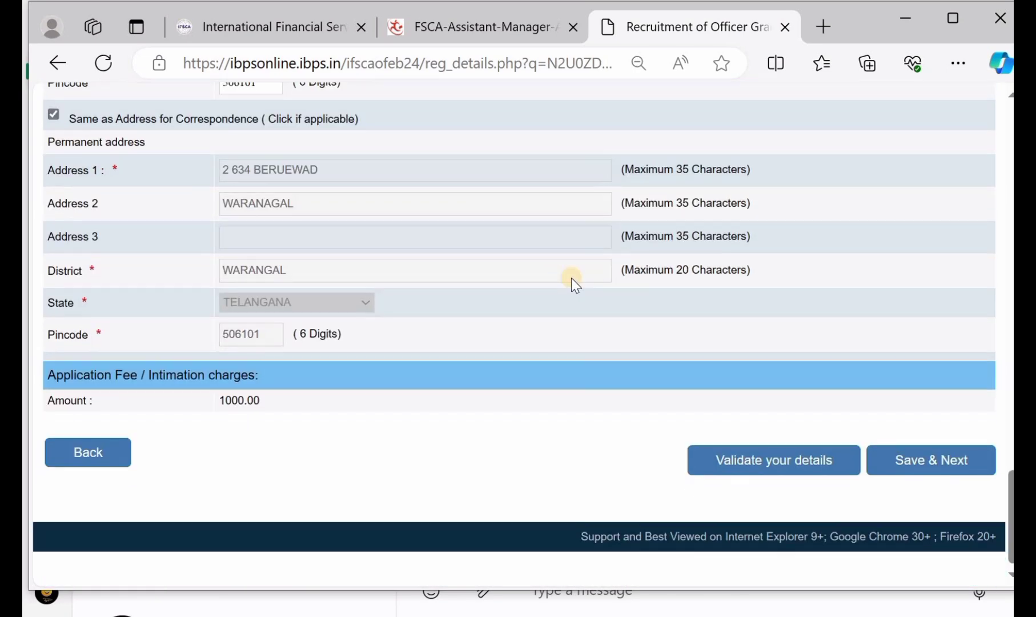
pyautogui.scroll(1, 571, 277)
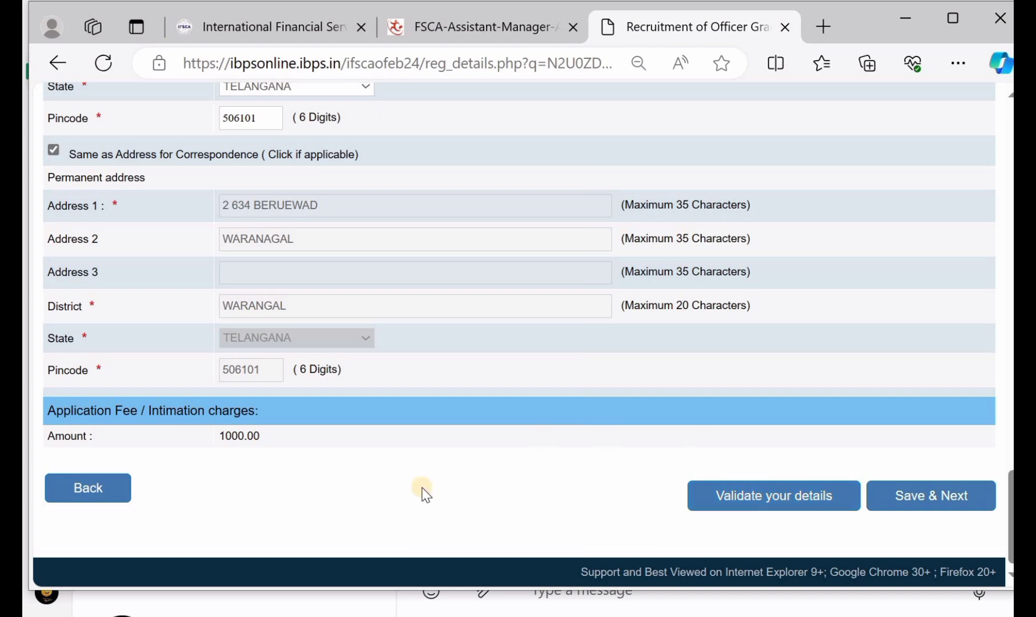
# Step: Save the address, then set Graduation to Law, 89.7%, Second Class
pyautogui.click(941, 495)
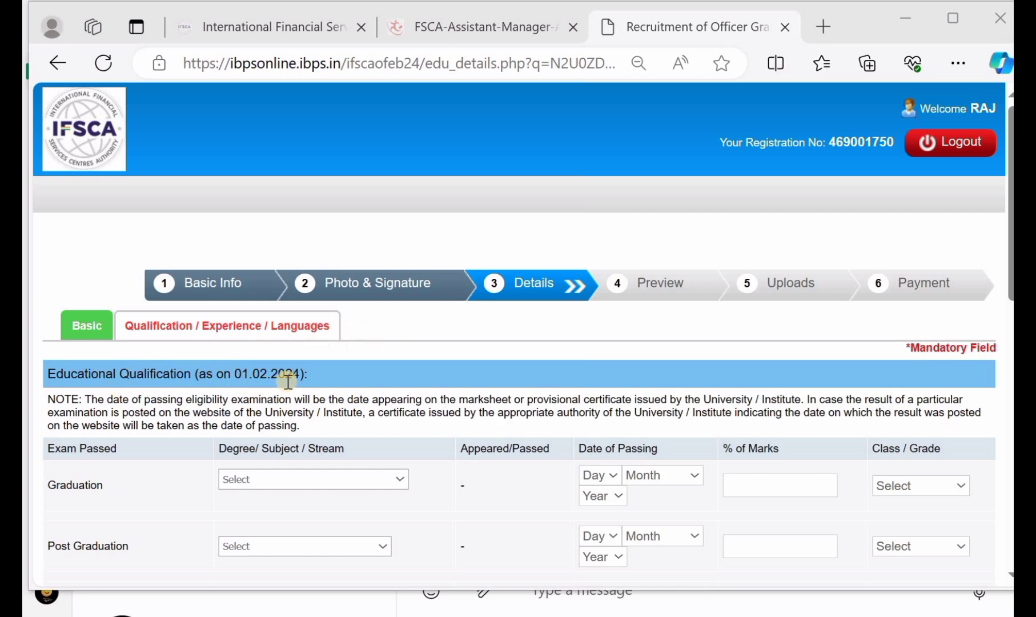
pyautogui.scroll(-1, 288, 381)
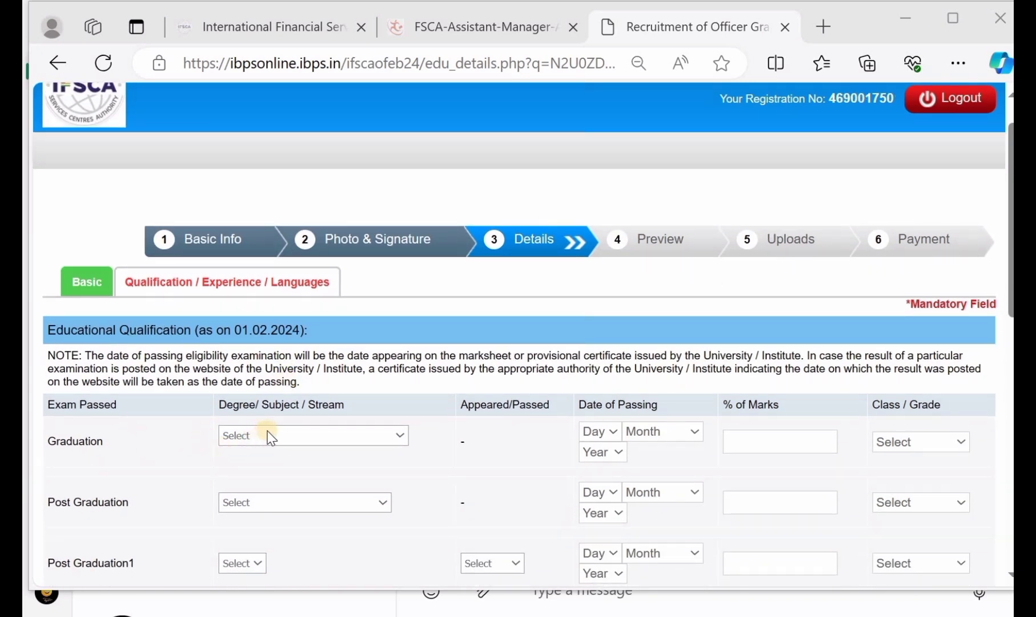
pyautogui.click(269, 435)
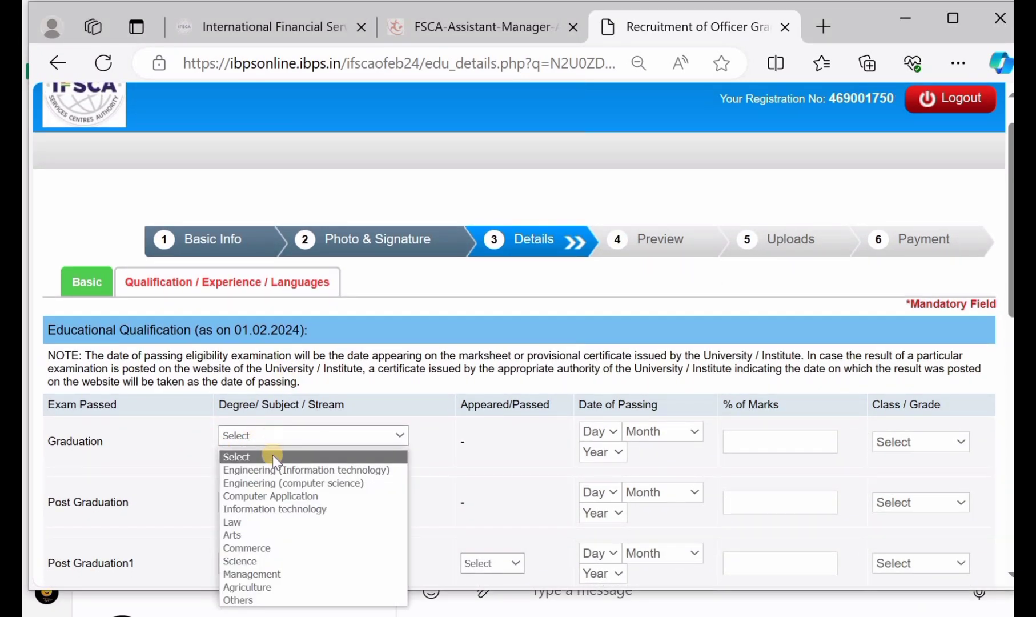
pyautogui.click(279, 522)
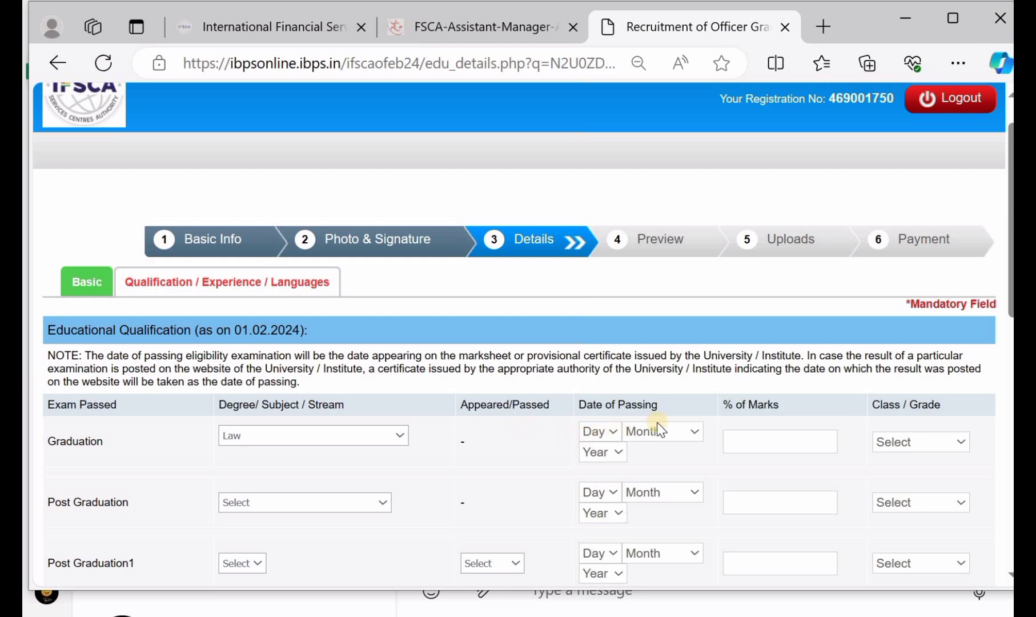
pyautogui.click(765, 441)
pyautogui.write('89.7')
pyautogui.click(929, 435)
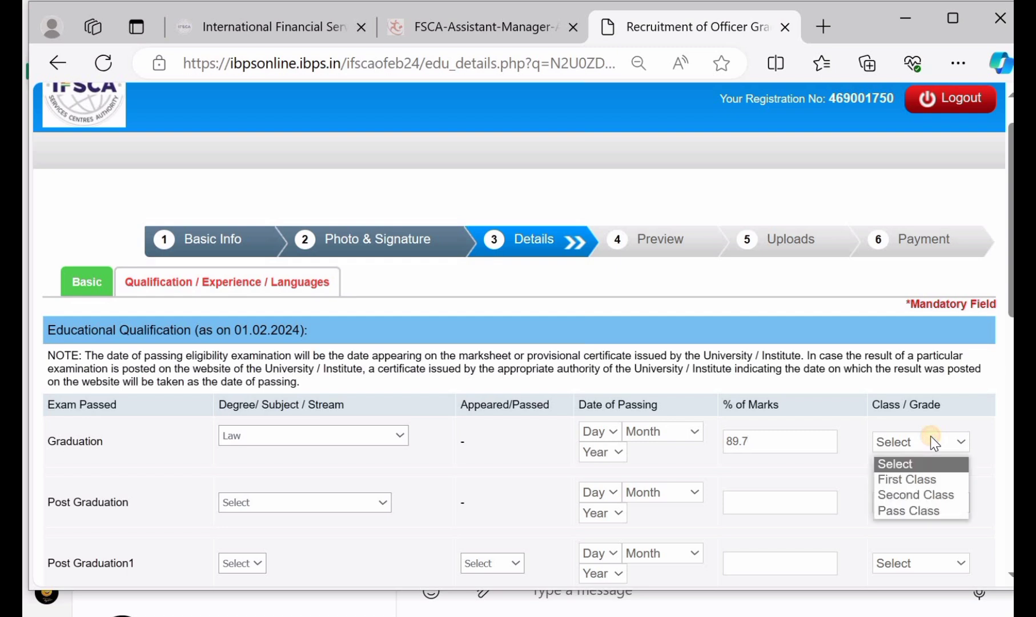
pyautogui.click(939, 495)
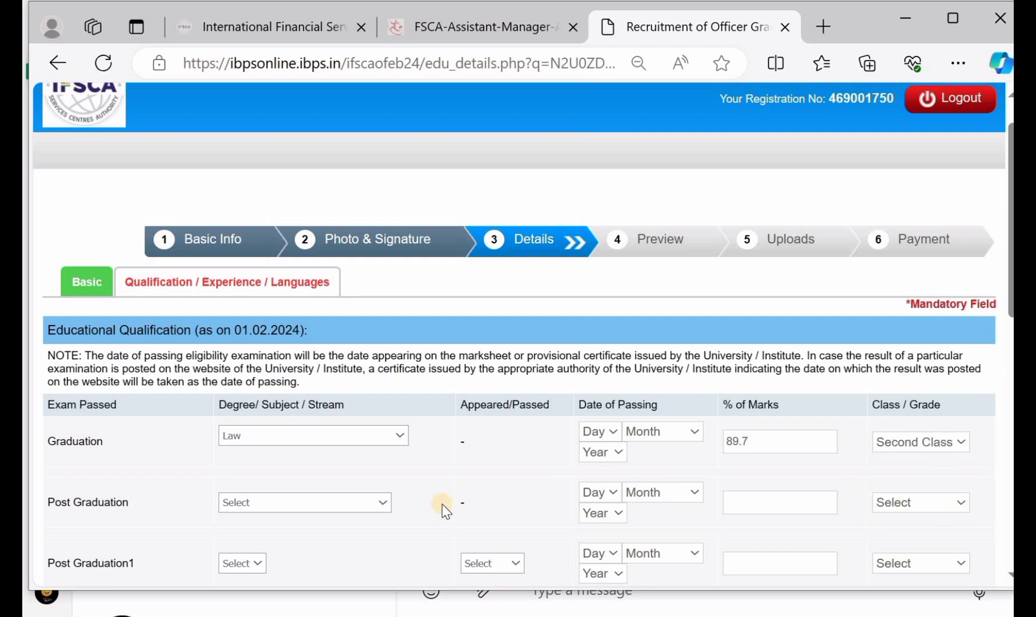
# Step: Set Post Graduation to Economics, 79.5%, Second Class
pyautogui.click(293, 503)
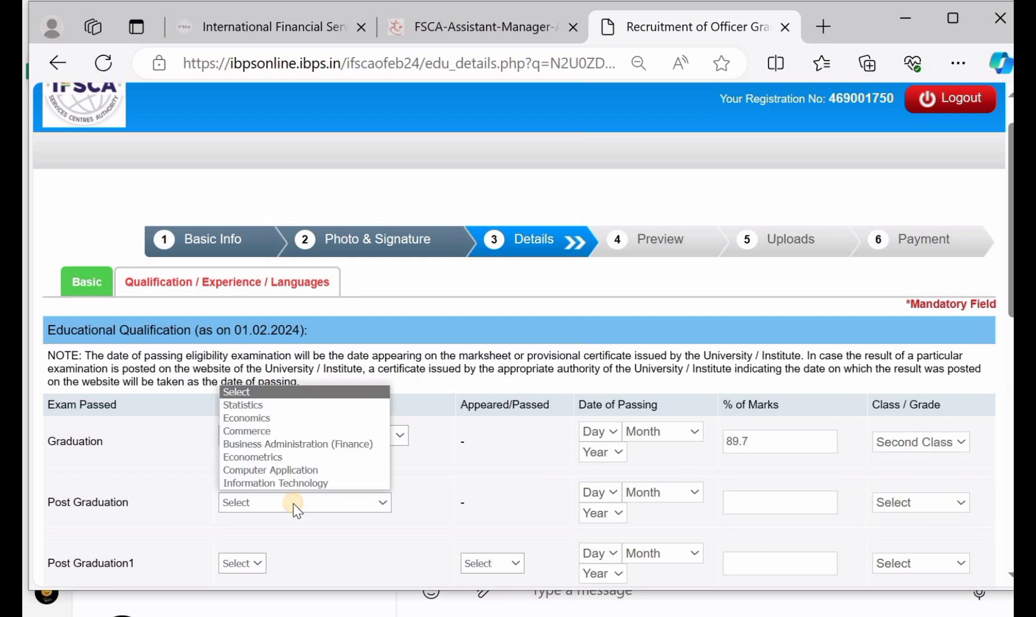
pyautogui.click(300, 420)
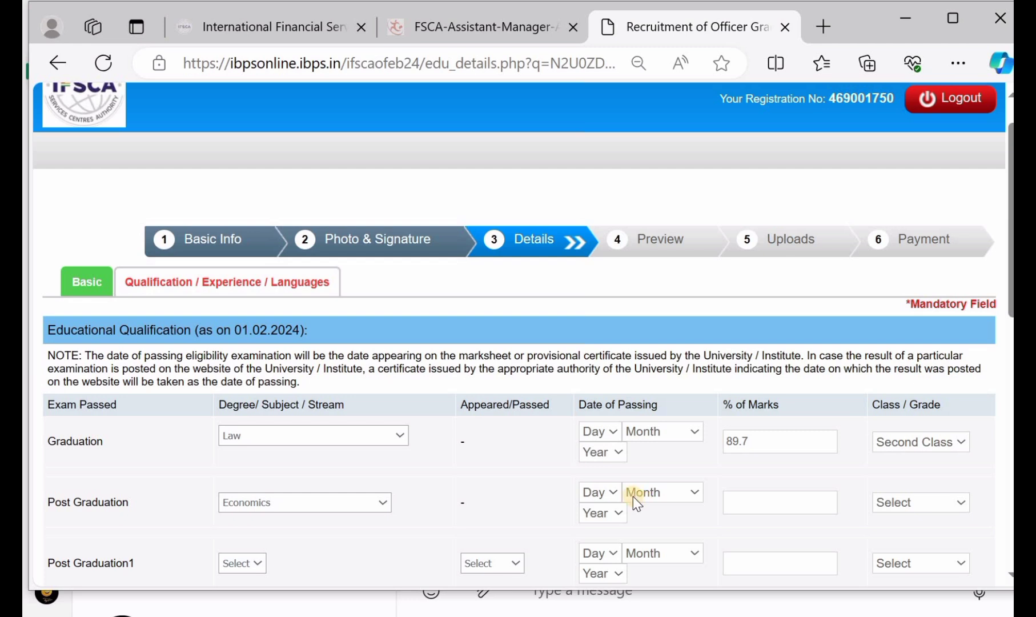
pyautogui.click(765, 505)
pyautogui.write('79.5')
pyautogui.click(934, 502)
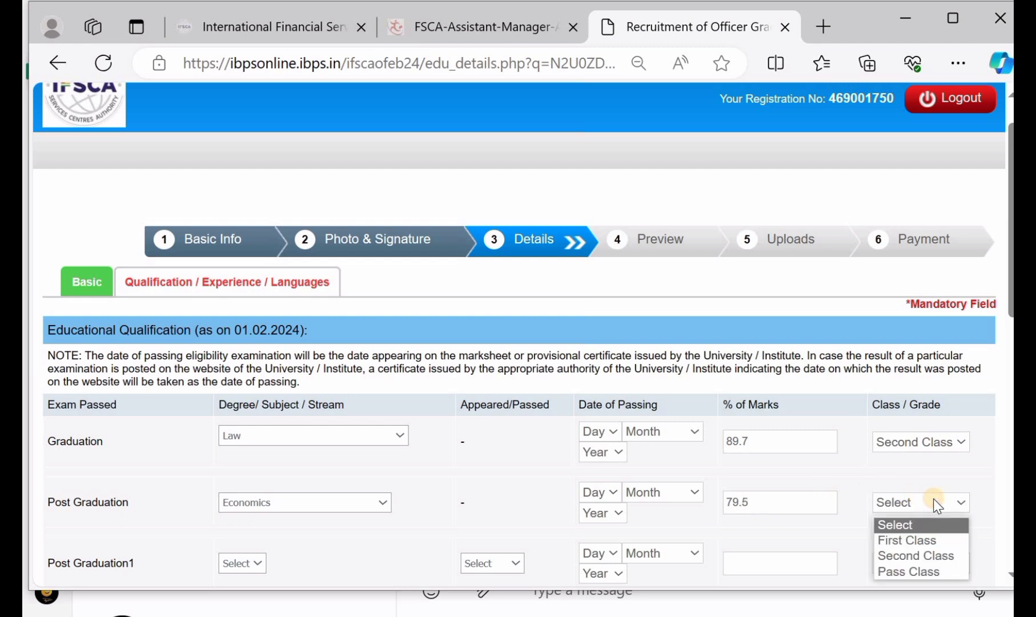
pyautogui.click(917, 556)
# Step: Choose CA for Post Graduation1 and mark it Passed
pyautogui.scroll(-1, 319, 479)
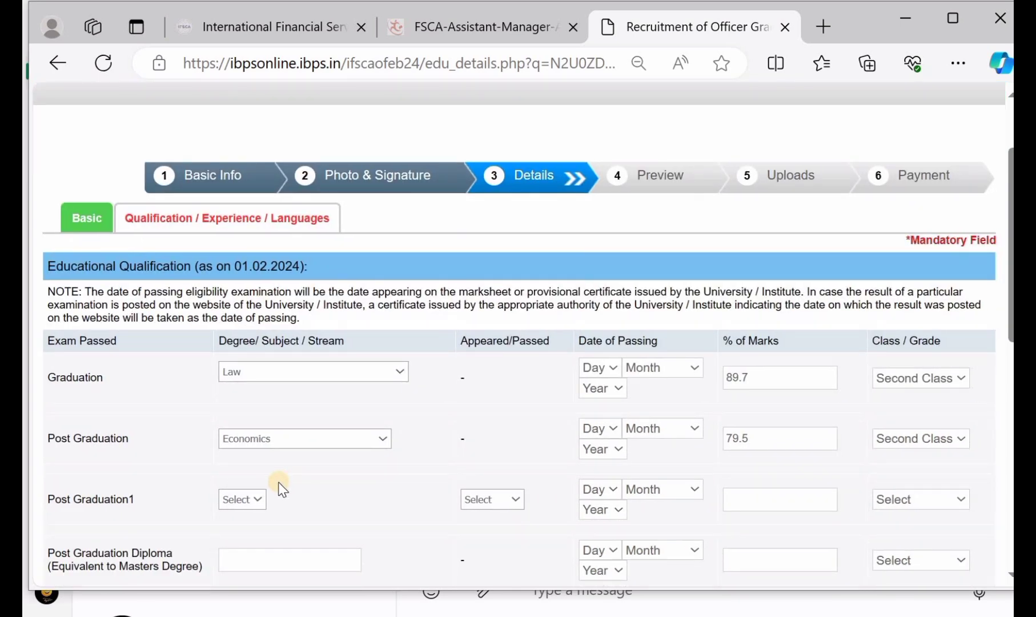
pyautogui.click(254, 498)
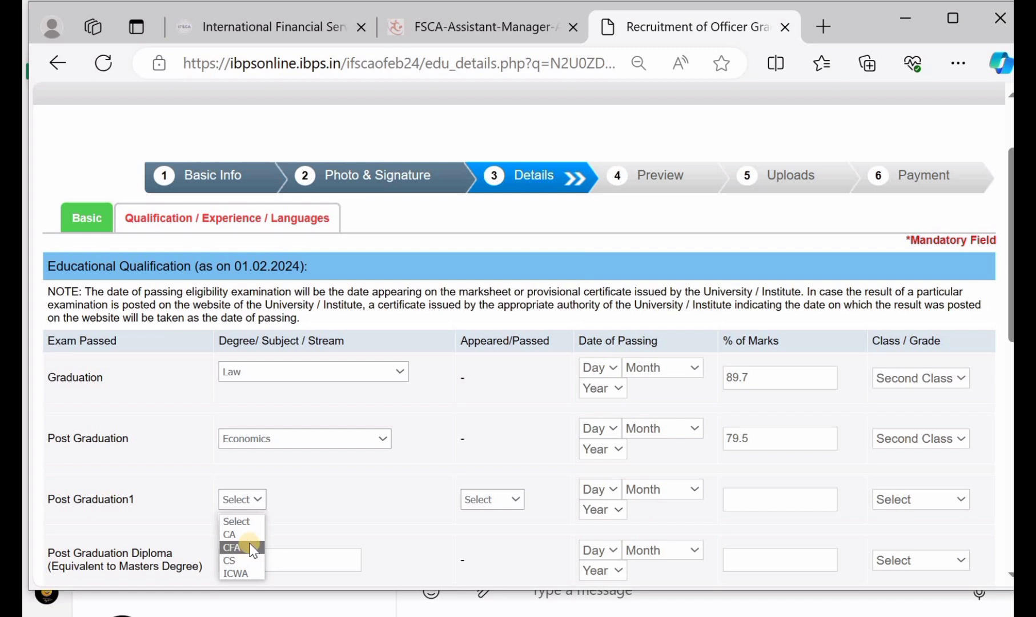
pyautogui.click(235, 534)
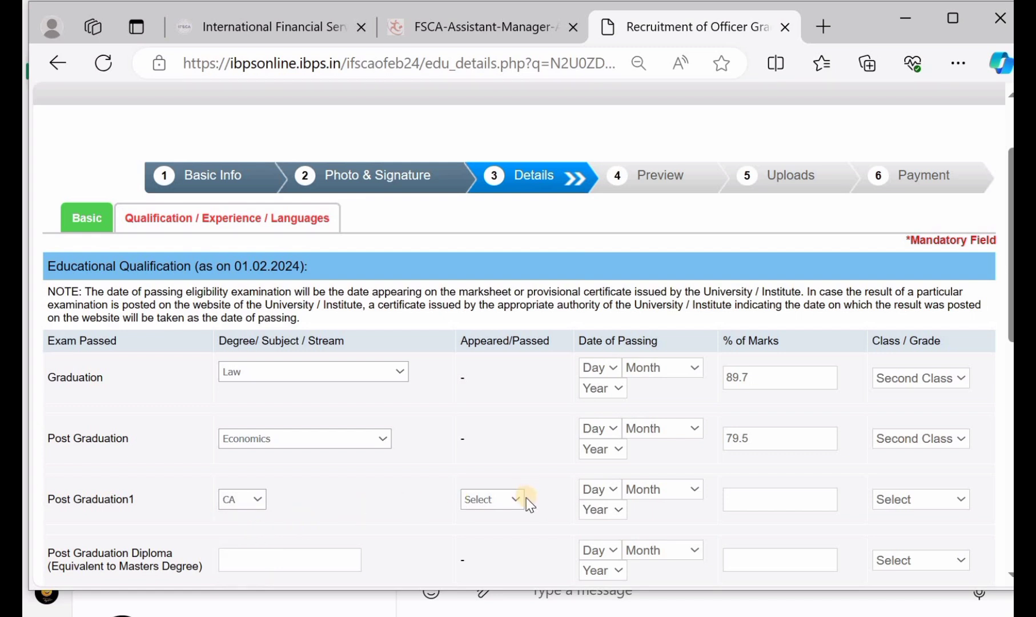
pyautogui.click(509, 501)
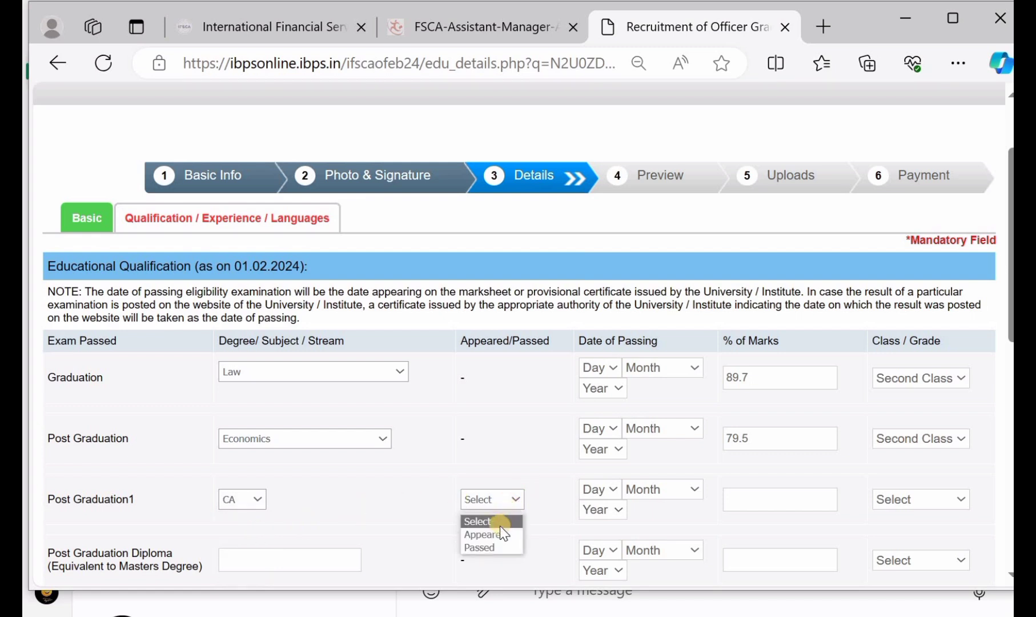
pyautogui.click(500, 534)
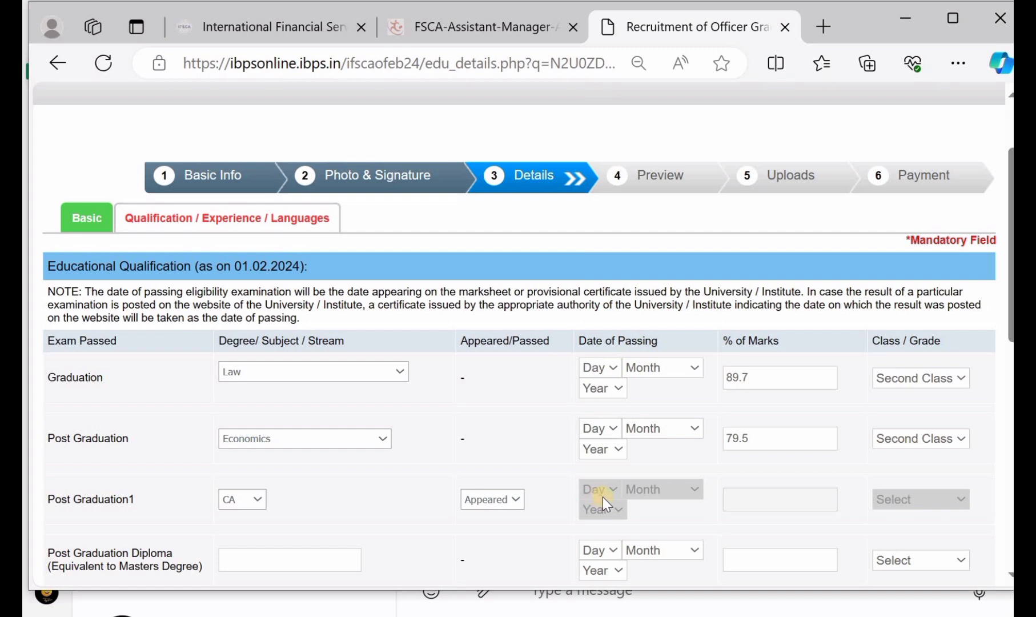
pyautogui.click(489, 501)
pyautogui.click(481, 549)
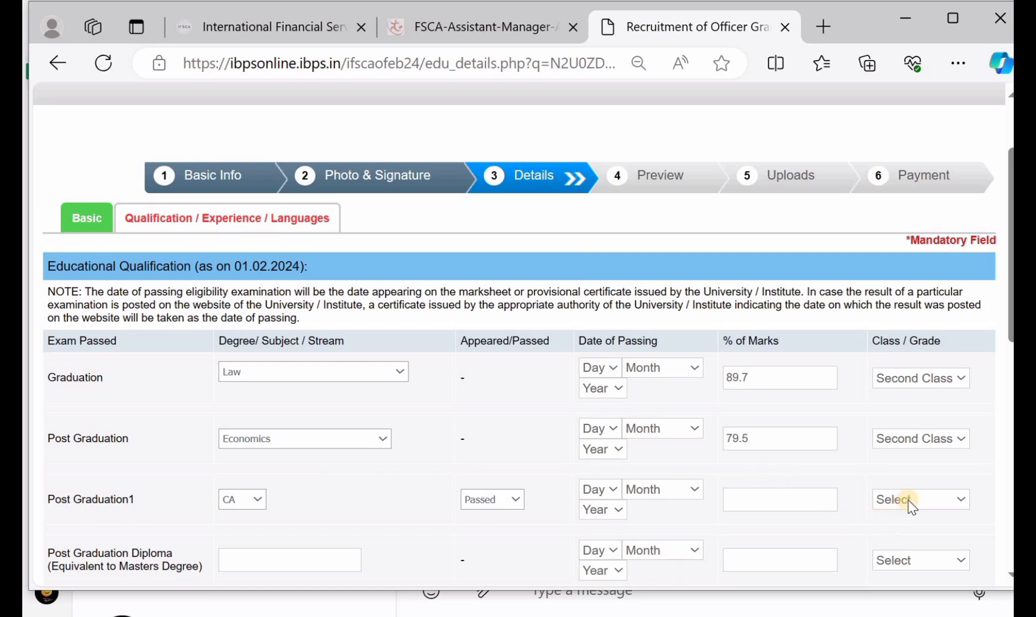
pyautogui.scroll(-1, 500, 527)
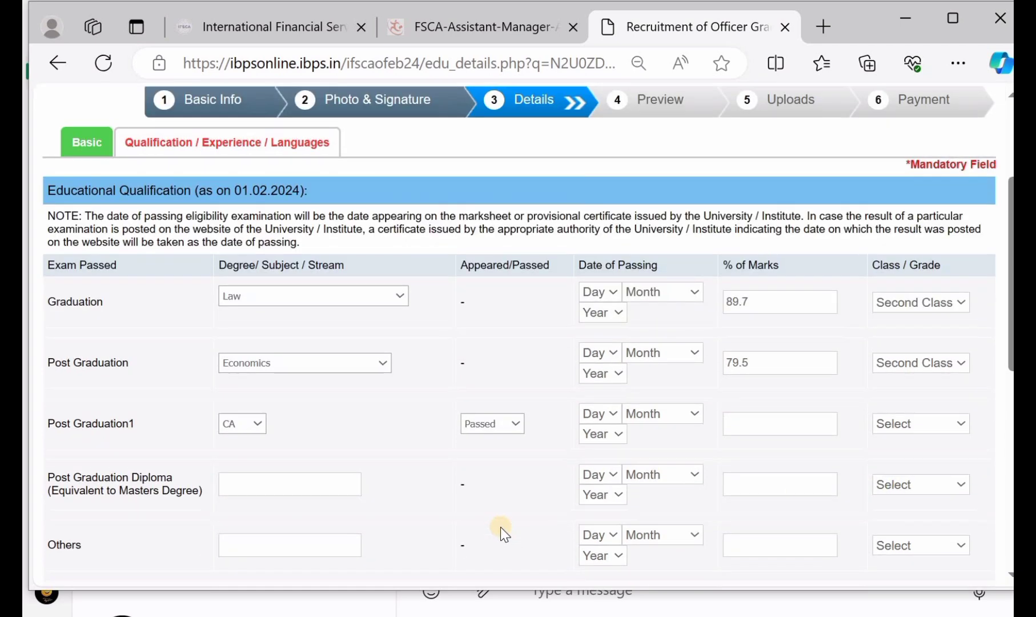
pyautogui.scroll(-1, 501, 528)
pyautogui.scroll(-1, 550, 465)
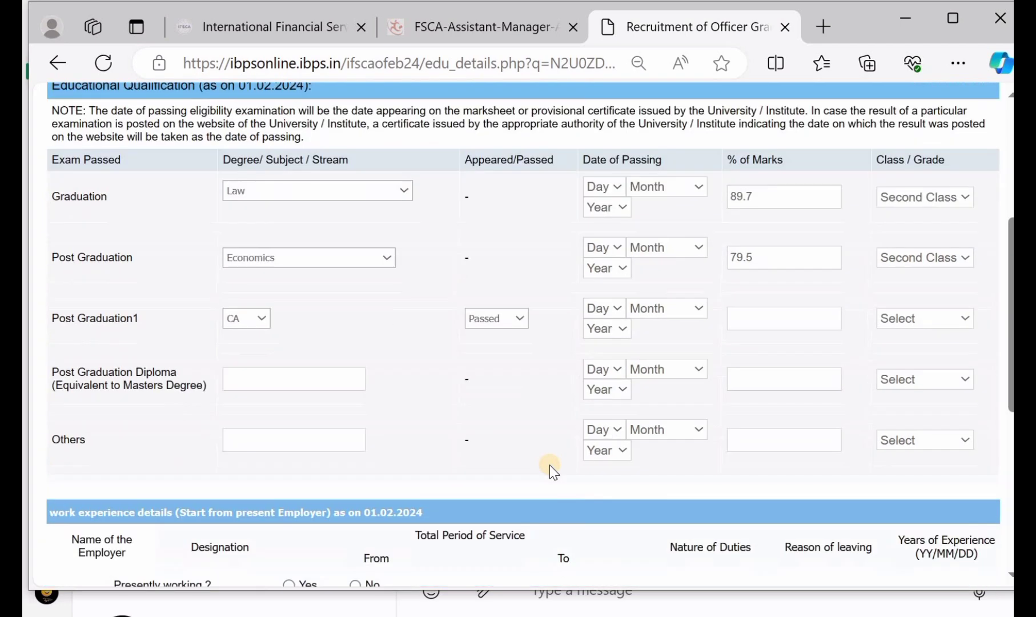
pyautogui.scroll(-1, 549, 464)
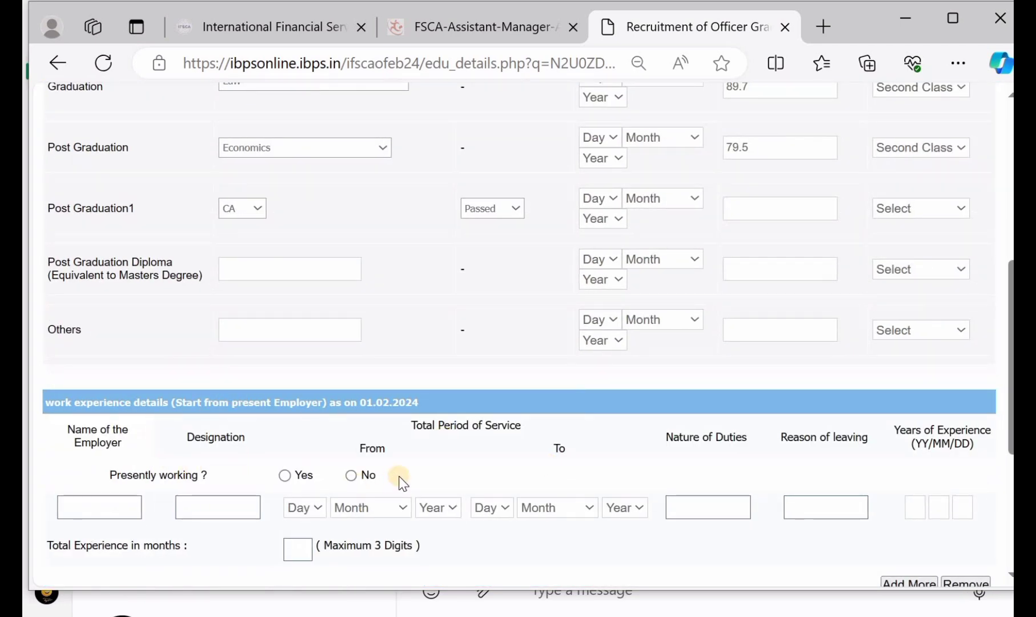
pyautogui.scroll(-3, 400, 480)
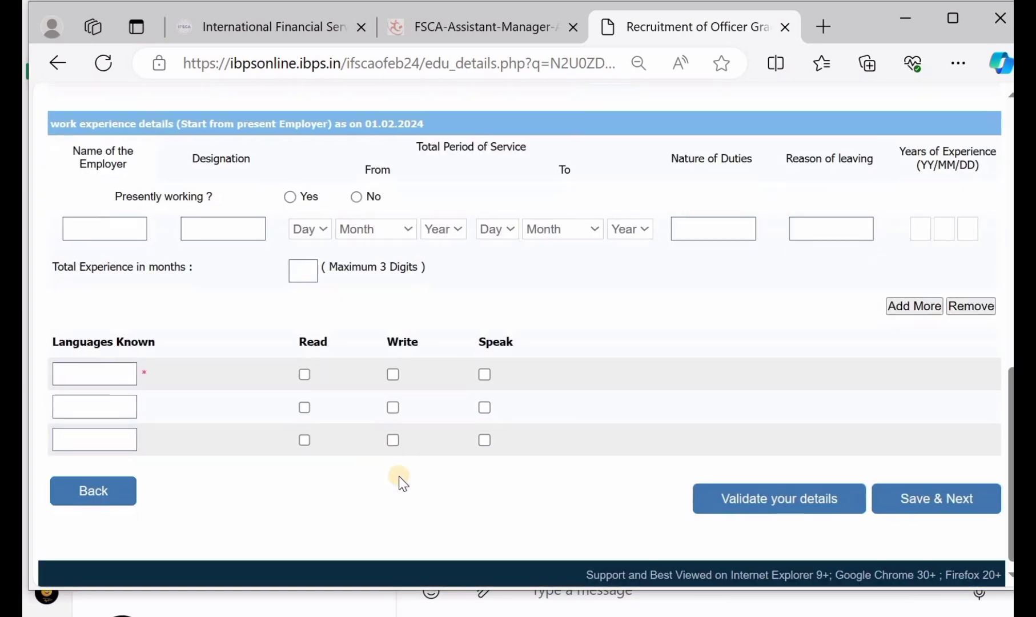
# Step: Add english as a known language with Read, Write and Speak ticked
pyautogui.click(75, 372)
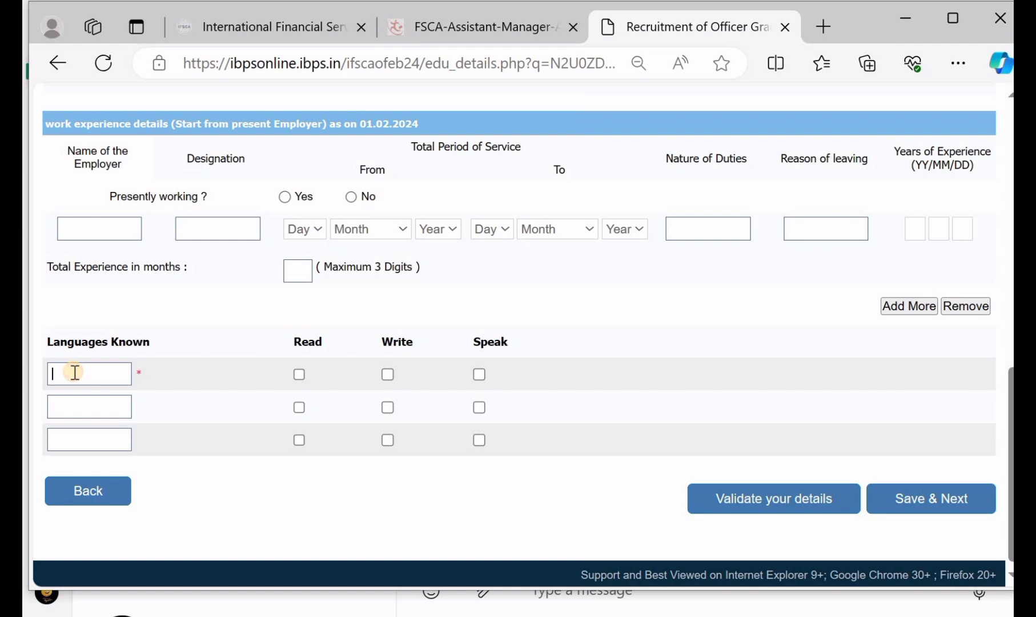
pyautogui.write('english')
pyautogui.click(298, 375)
pyautogui.click(388, 375)
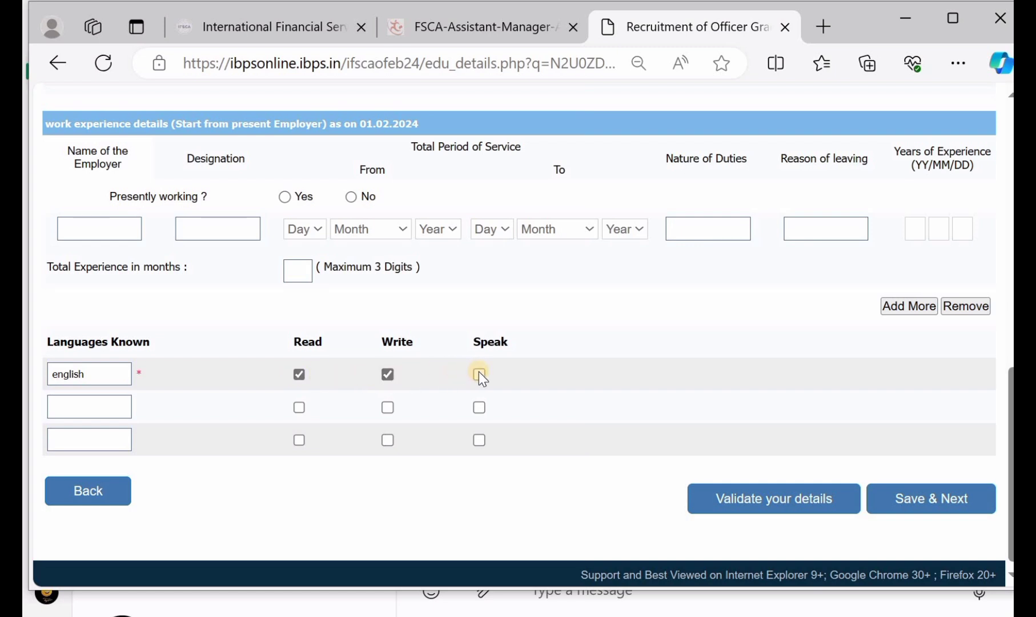
pyautogui.click(480, 375)
# Step: Add hindi as the second known language and tick its Read and Speak boxes
pyautogui.click(101, 406)
pyautogui.write('hindi')
pyautogui.click(300, 407)
pyautogui.click(479, 408)
pyautogui.scroll(-1, 664, 388)
pyautogui.scroll(1, 664, 389)
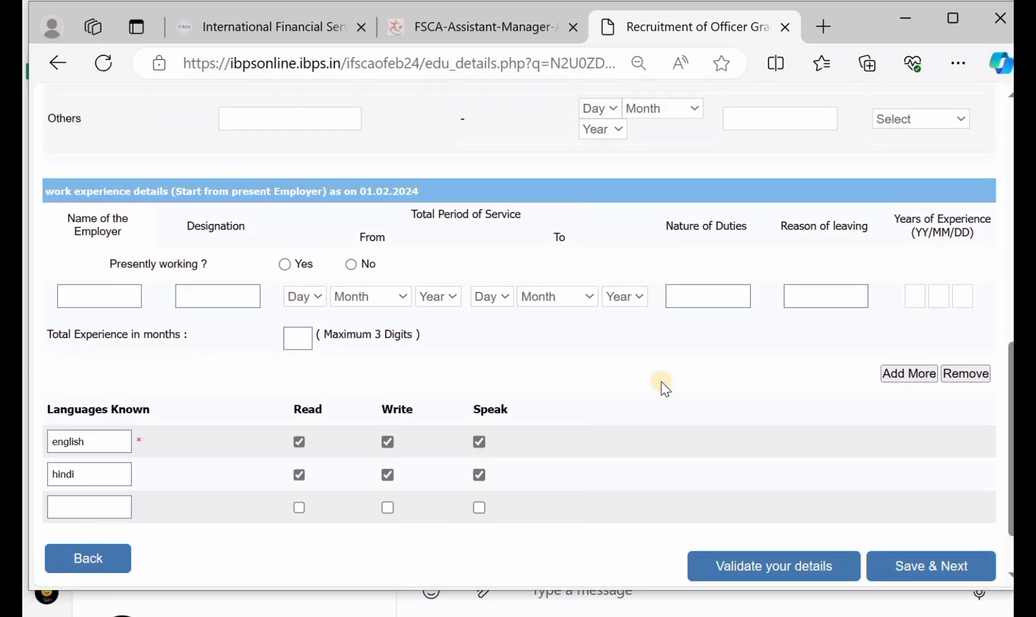
pyautogui.scroll(-1, 664, 389)
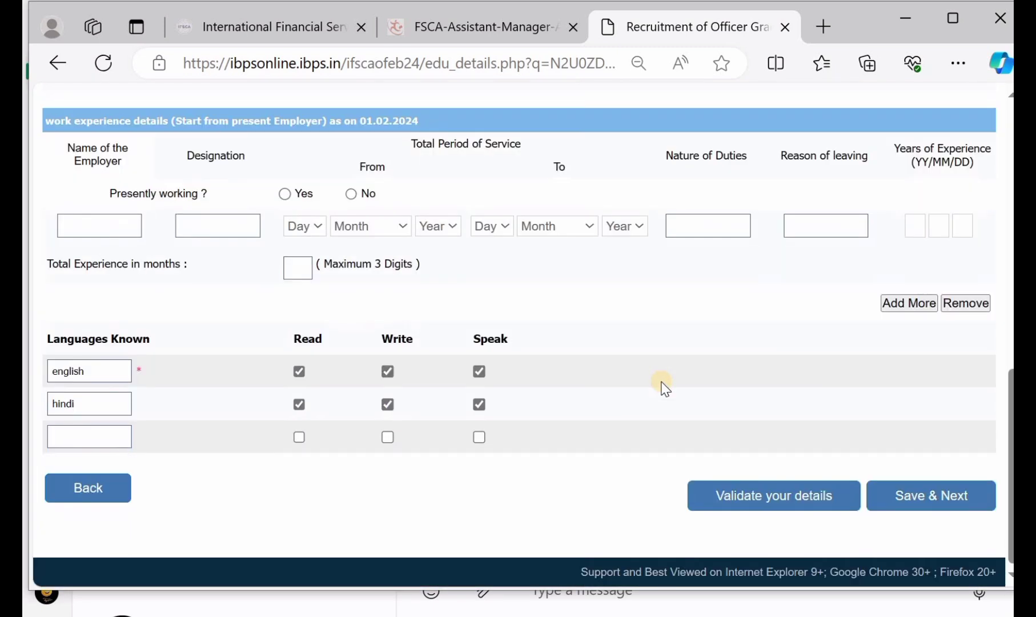
# Step: Save the qualifications and review the registration preview down to the Declaration
pyautogui.click(920, 496)
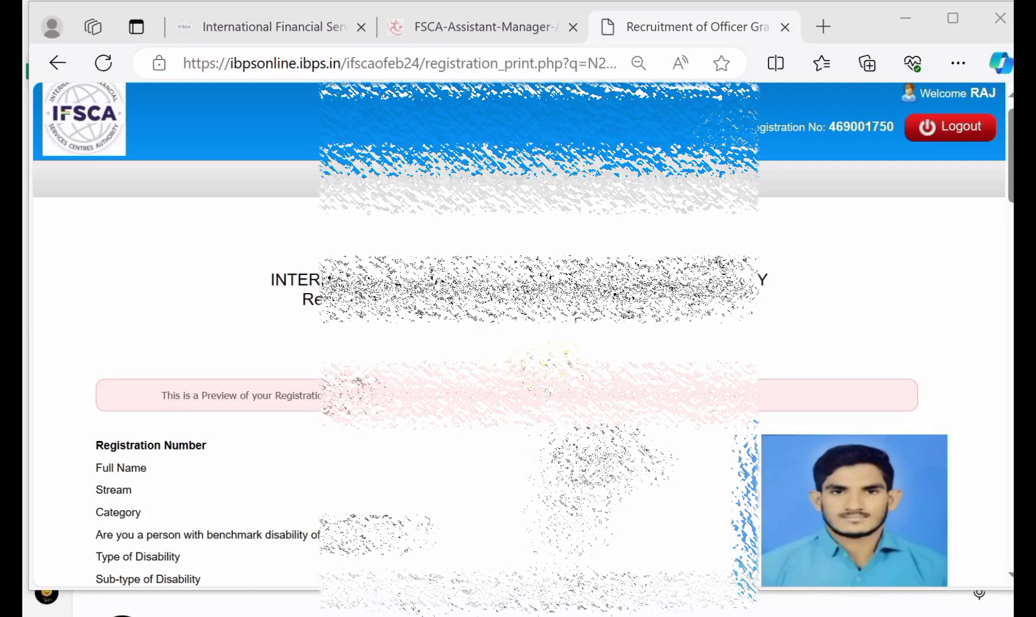
pyautogui.scroll(-5, 518, 343)
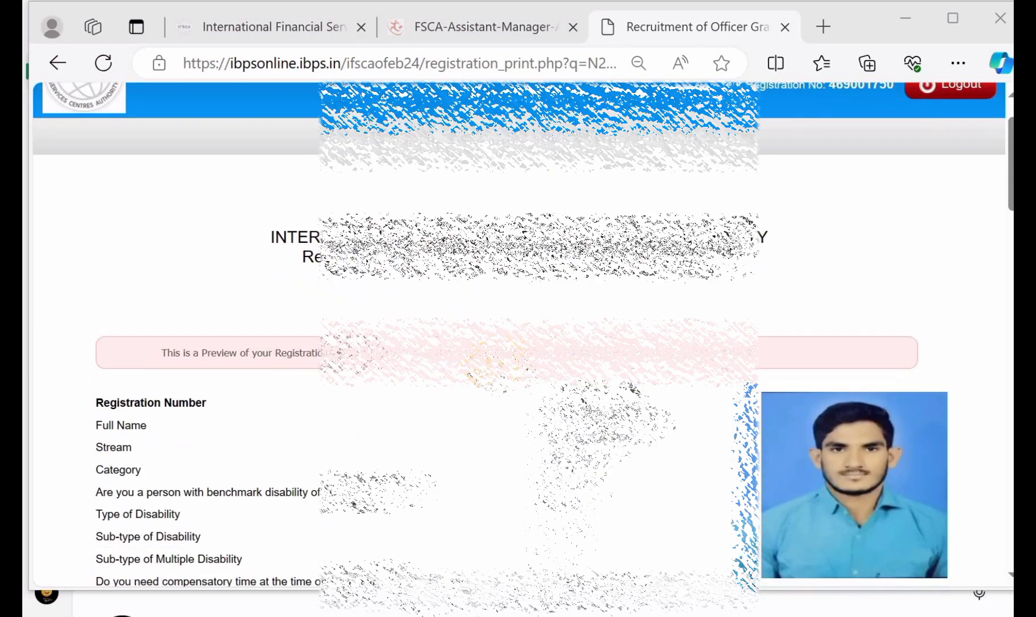
pyautogui.scroll(-6, 518, 343)
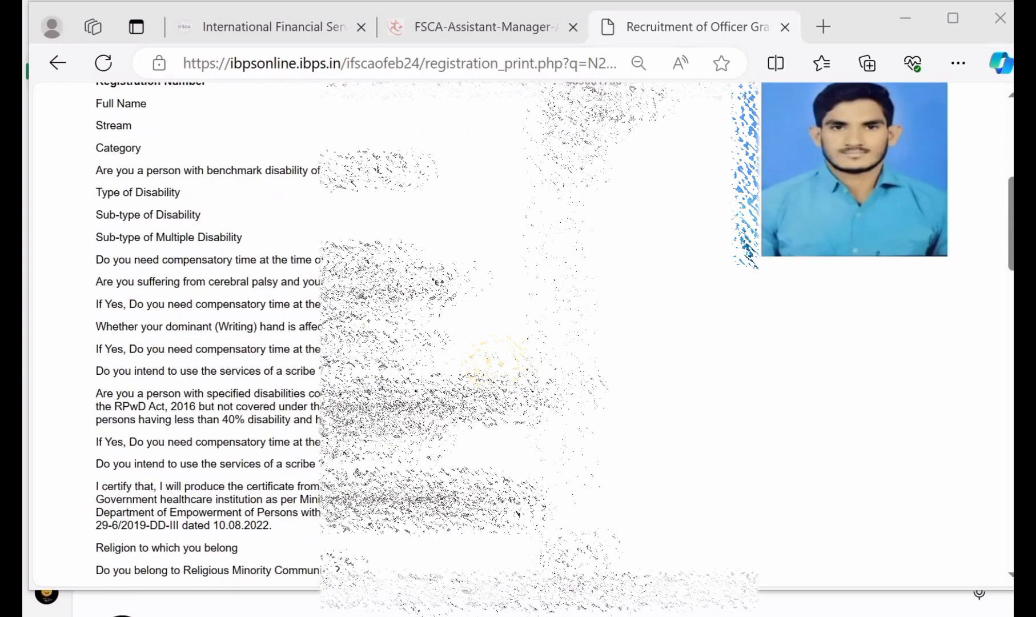
pyautogui.scroll(-10, 518, 342)
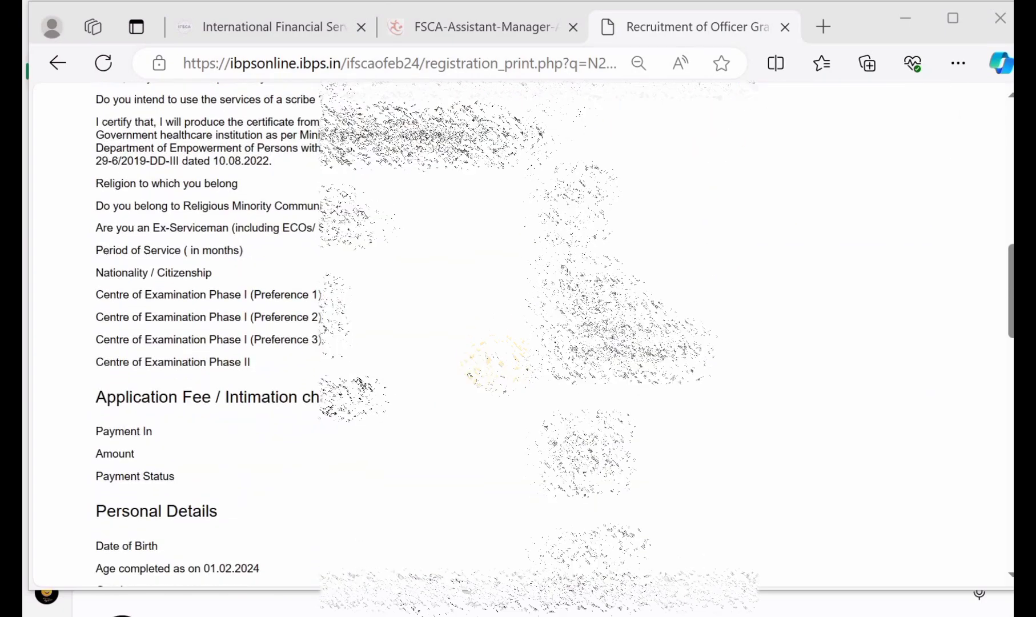
pyautogui.scroll(-4, 518, 343)
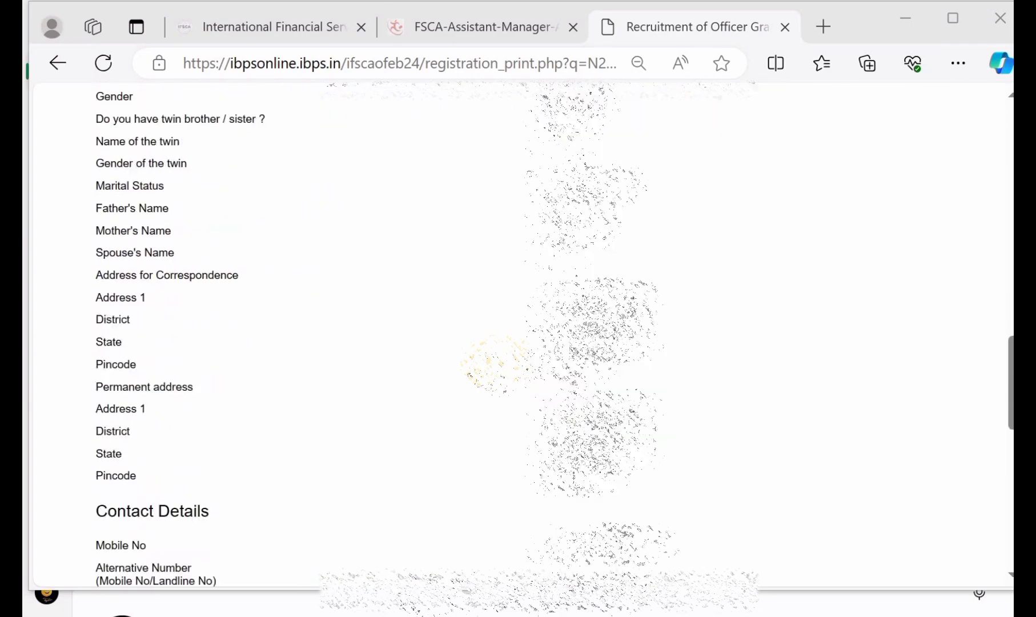
pyautogui.scroll(-8, 518, 342)
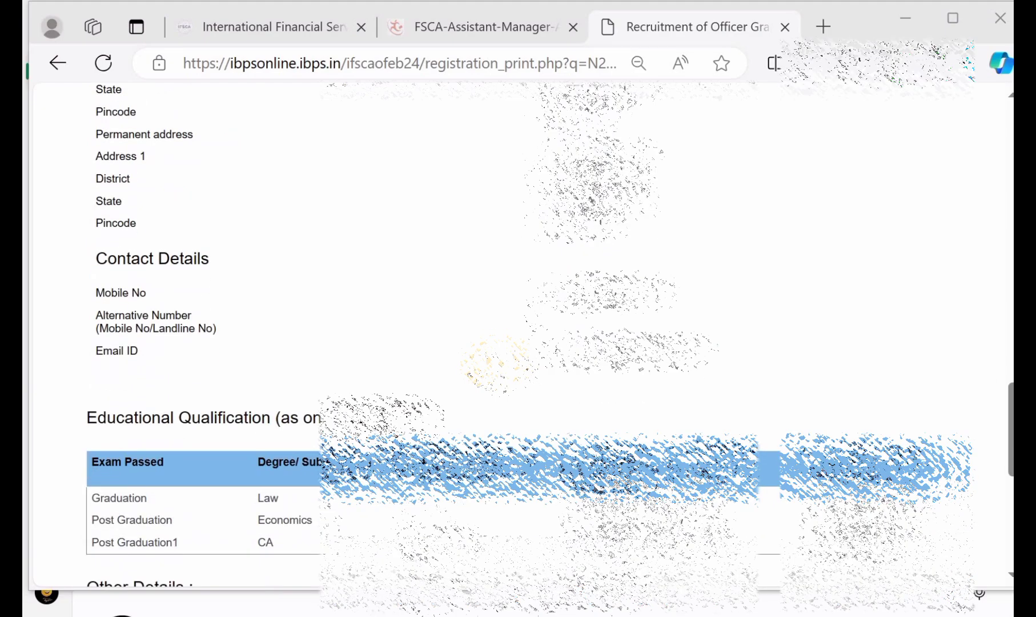
pyautogui.scroll(-2, 518, 343)
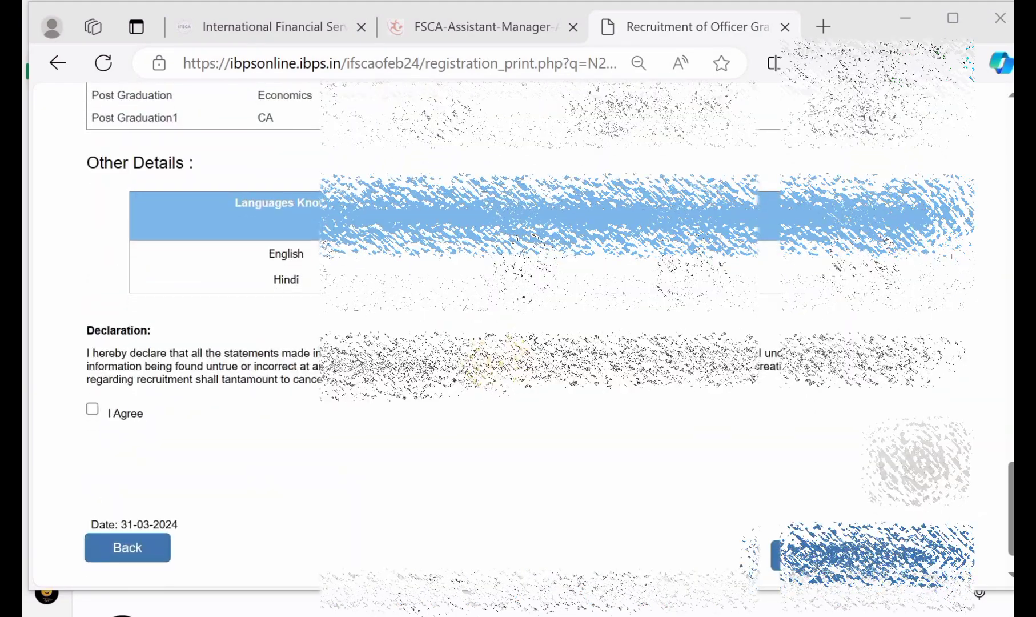
pyautogui.scroll(1, 496, 361)
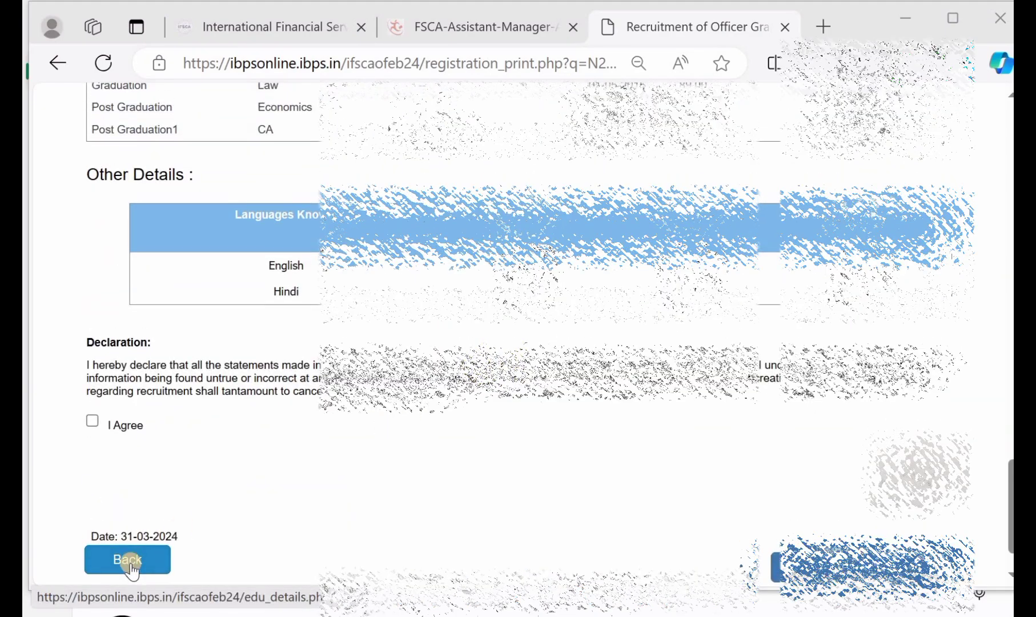
pyautogui.scroll(1, 434, 280)
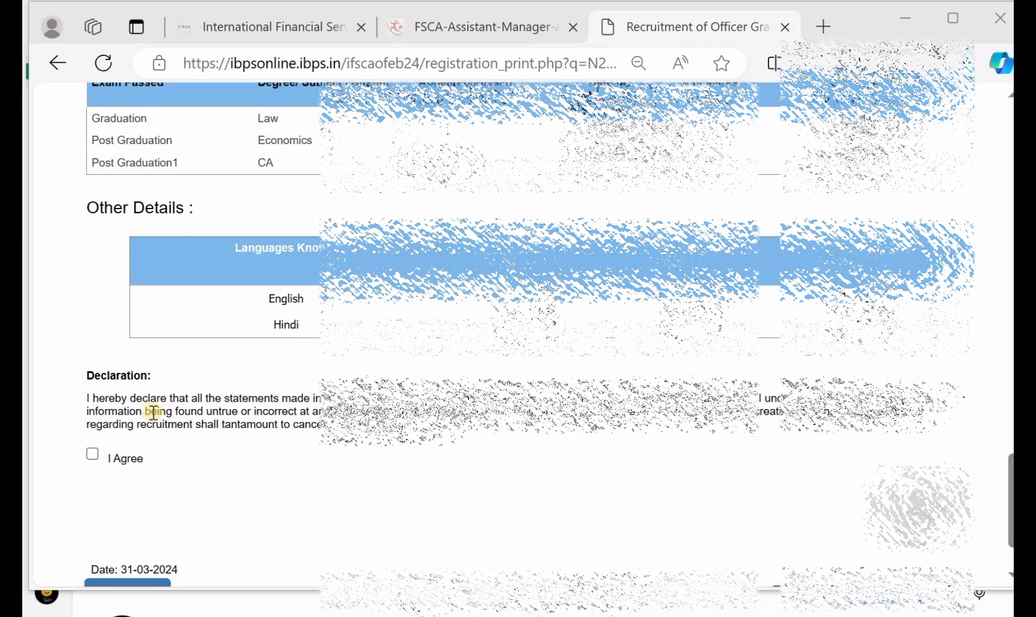
# Step: Tick I Agree under Declaration and submit with Complete Registration
pyautogui.click(91, 454)
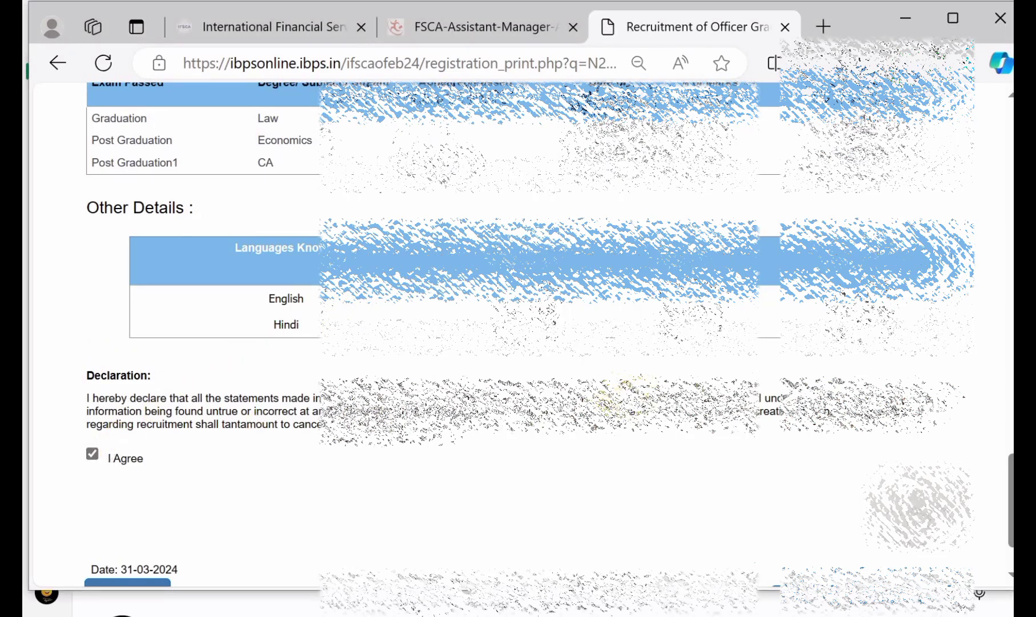
pyautogui.scroll(-1, 518, 331)
pyautogui.click(846, 527)
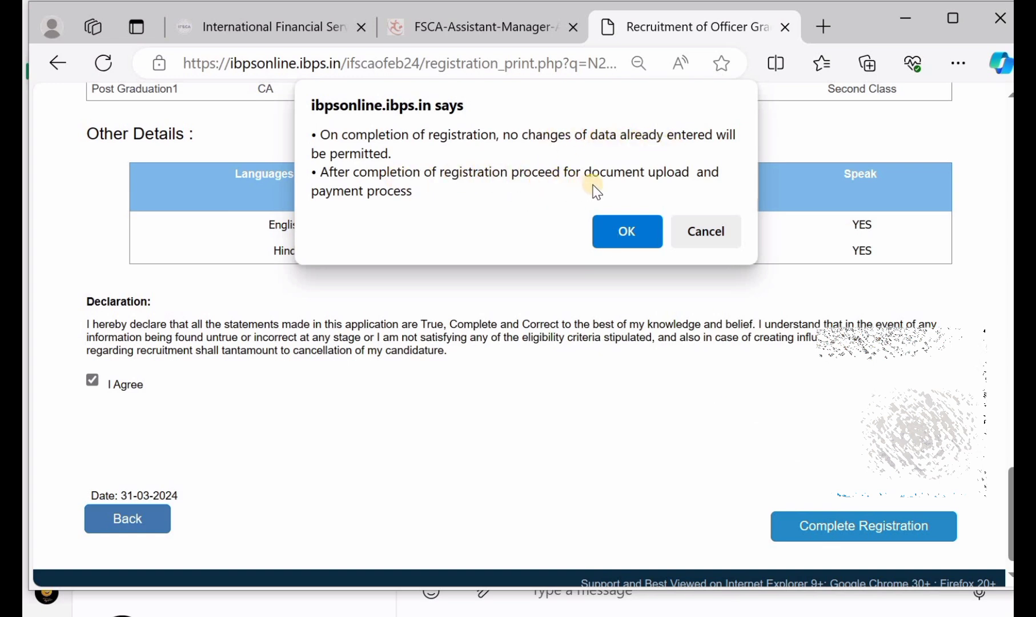
# Step: Accept the no-changes warning, confirm registration, and final-submit the uploaded documents
pyautogui.click(627, 232)
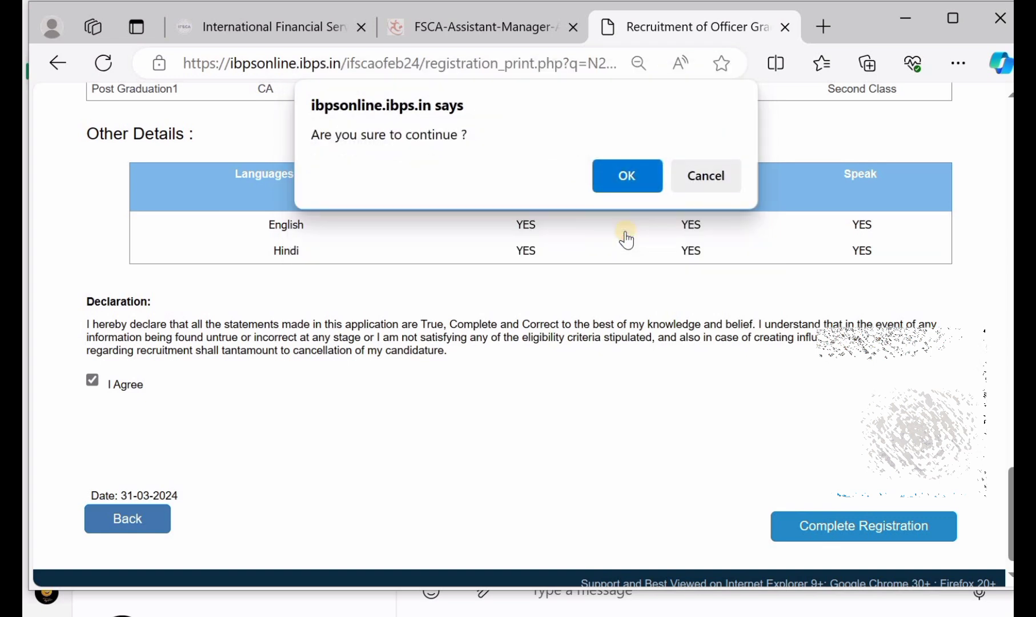
pyautogui.click(614, 171)
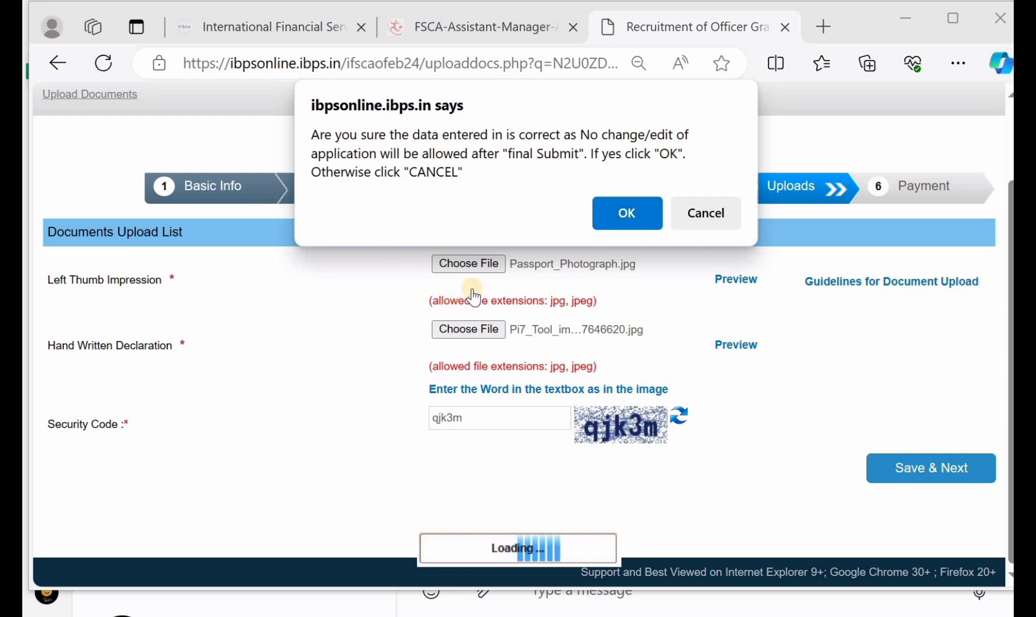
pyautogui.click(612, 221)
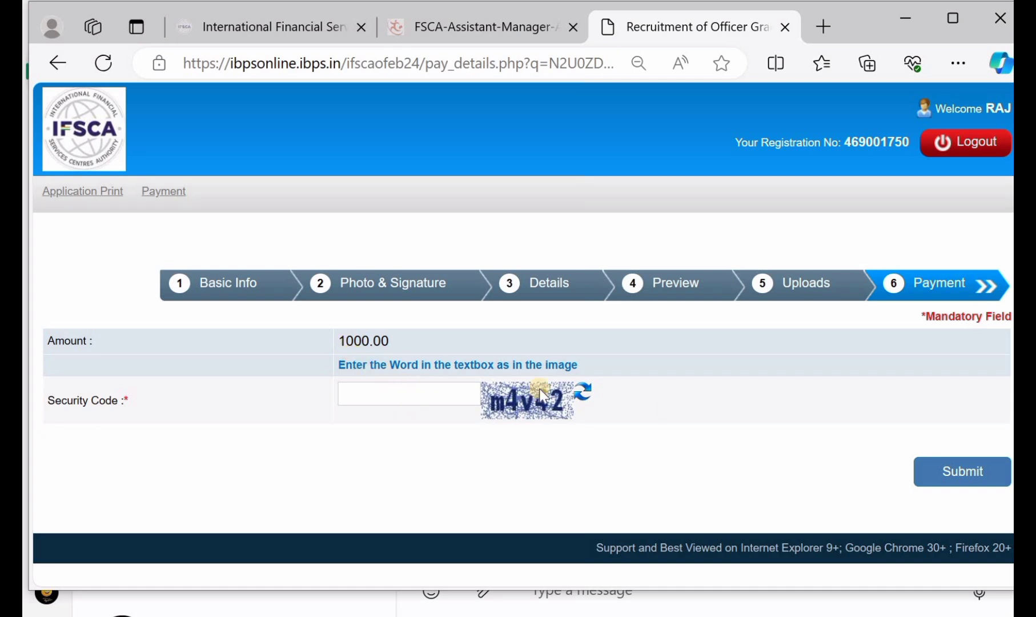
# Step: Pay the 1000.00 fee online through BillDesk using a debit card
pyautogui.click(971, 484)
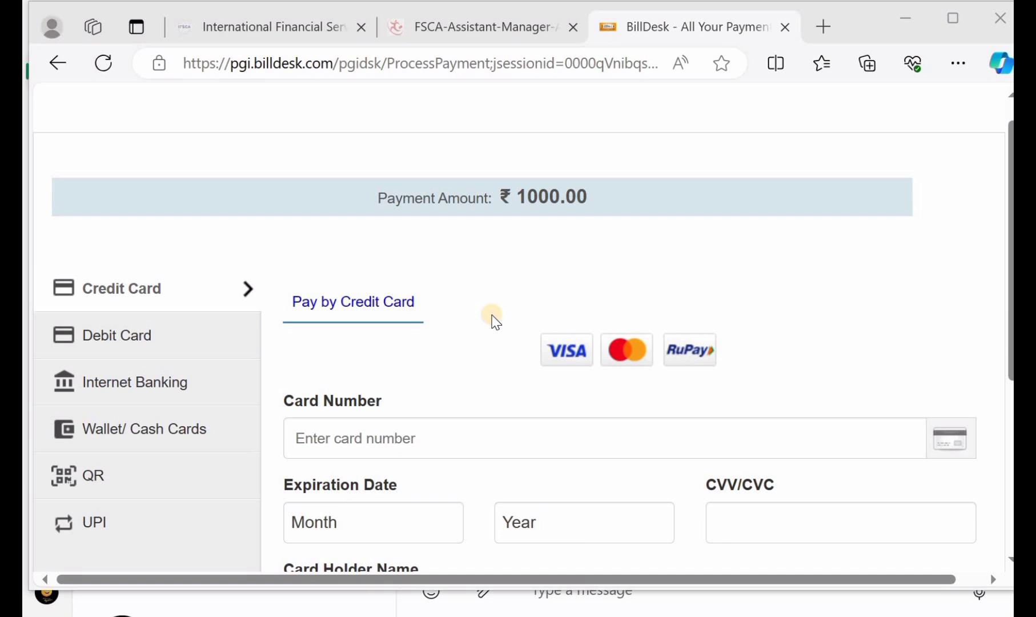
pyautogui.scroll(-3, 494, 321)
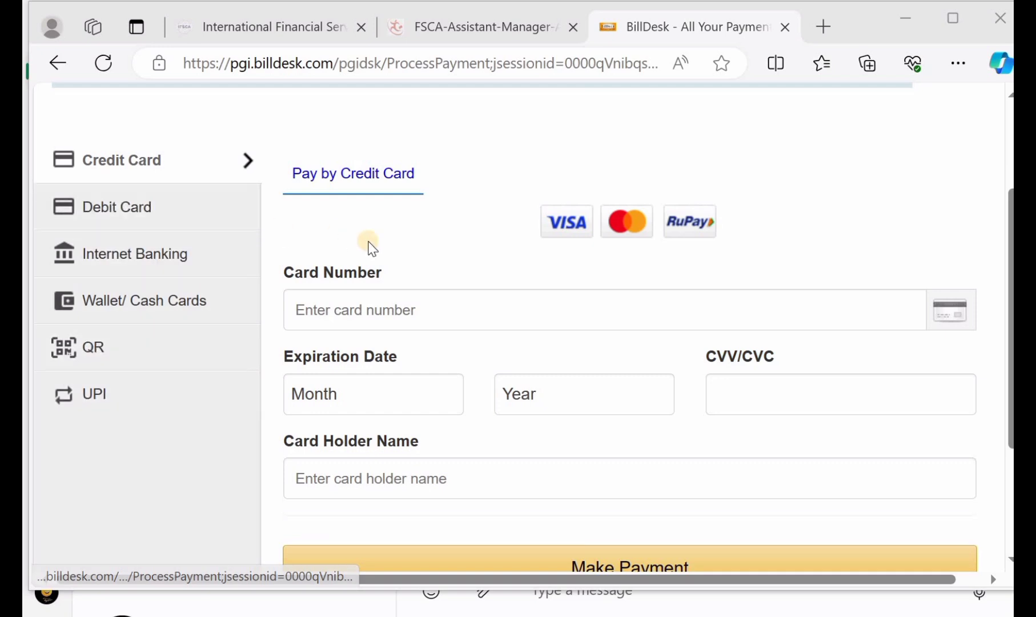
pyautogui.click(160, 205)
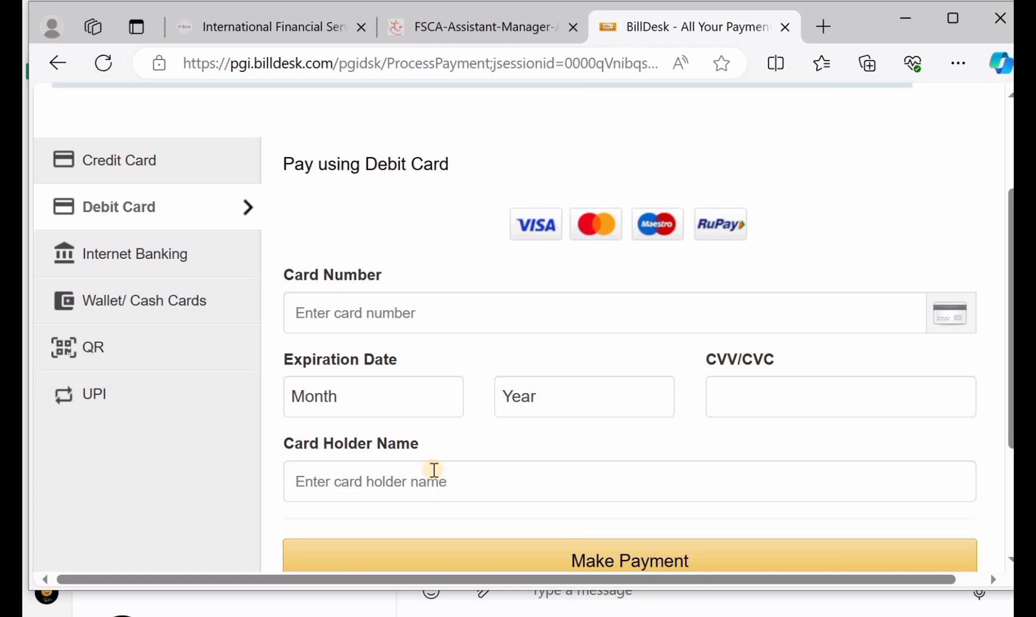
pyautogui.scroll(-1, 434, 469)
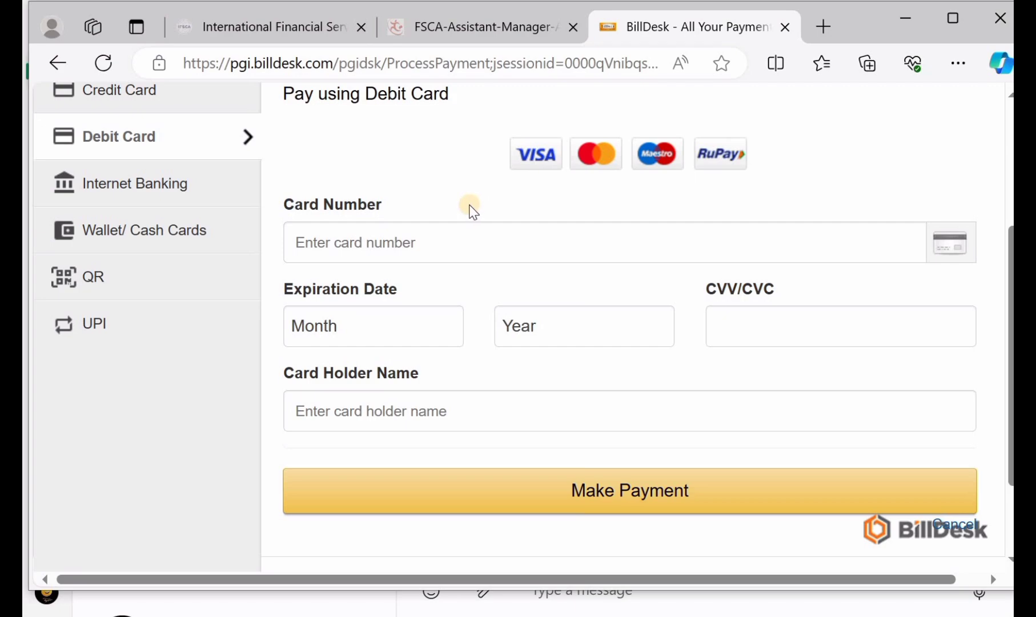
pyautogui.scroll(1, 472, 212)
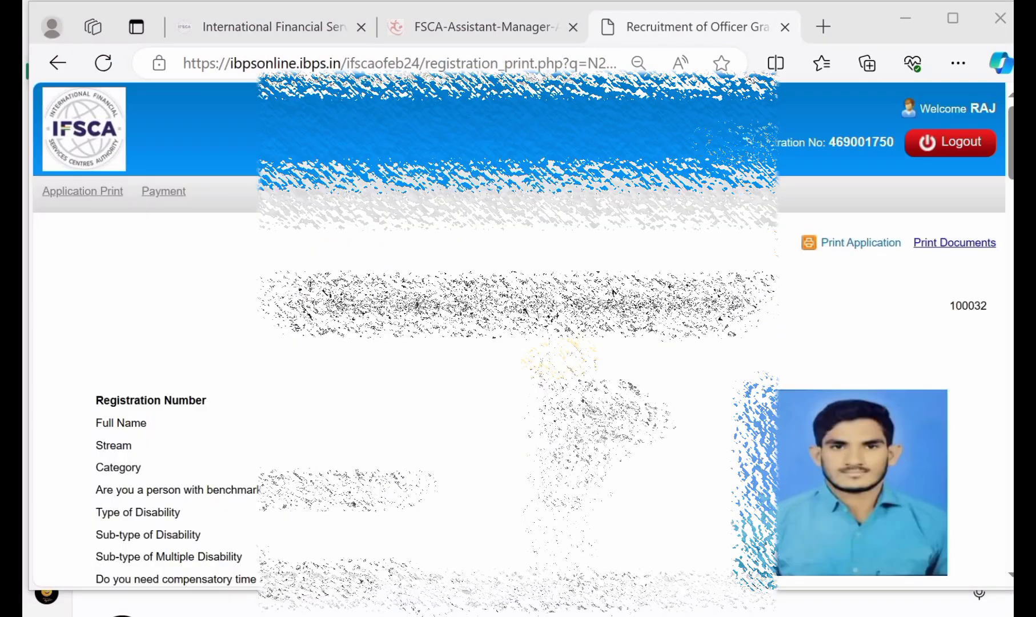
pyautogui.scroll(-3, 514, 343)
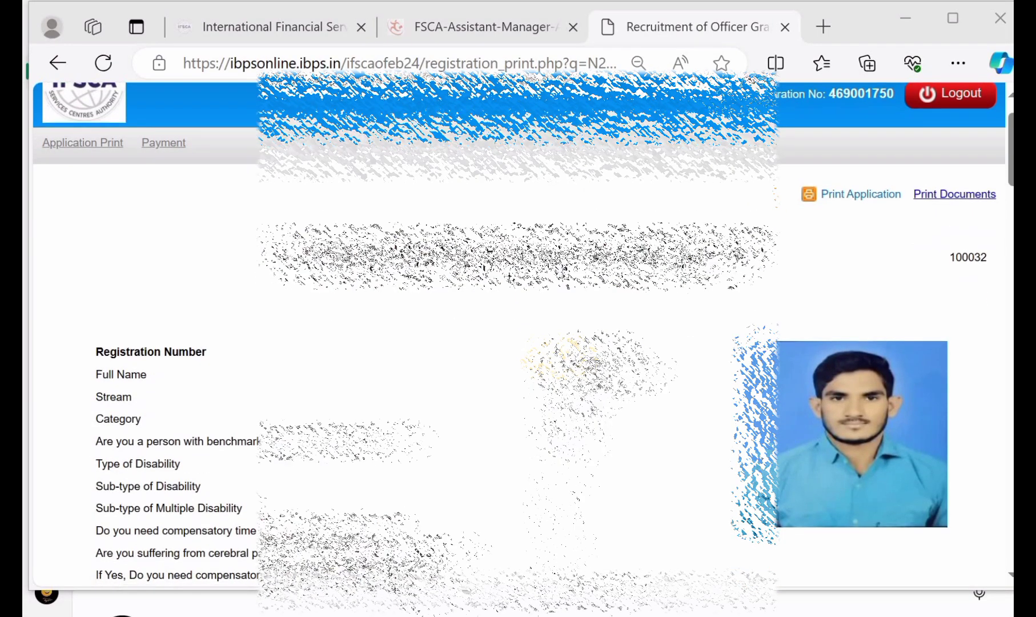
pyautogui.scroll(3, 559, 357)
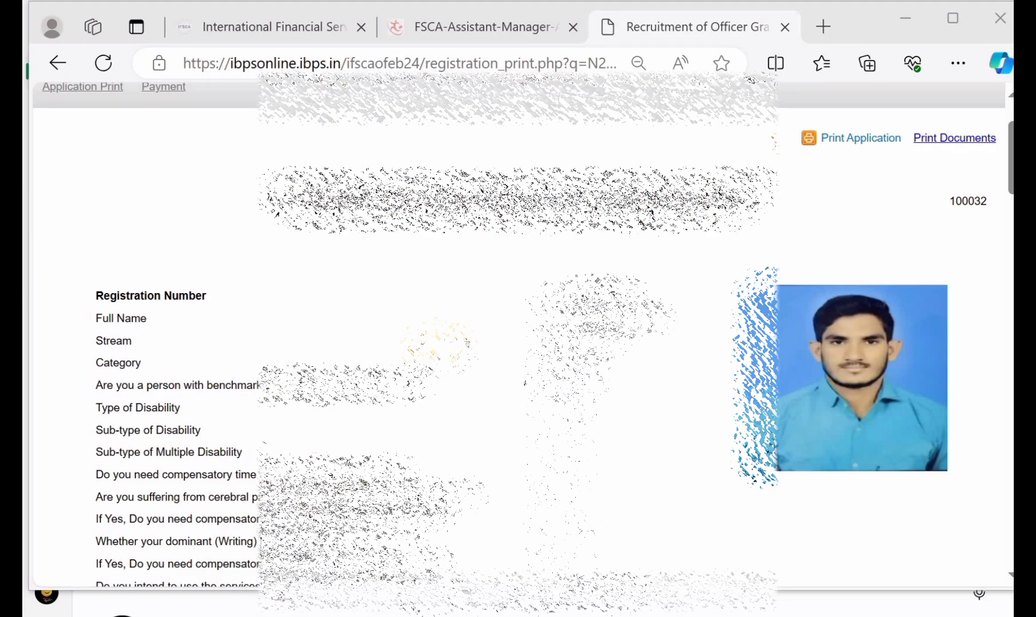
pyautogui.scroll(-10, 514, 337)
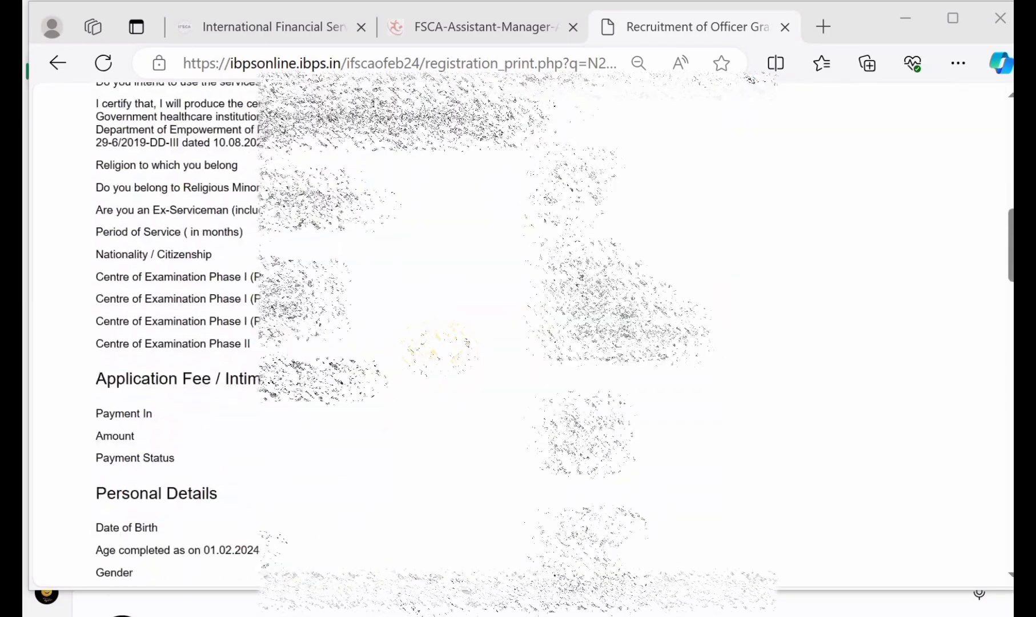
pyautogui.scroll(-8, 514, 337)
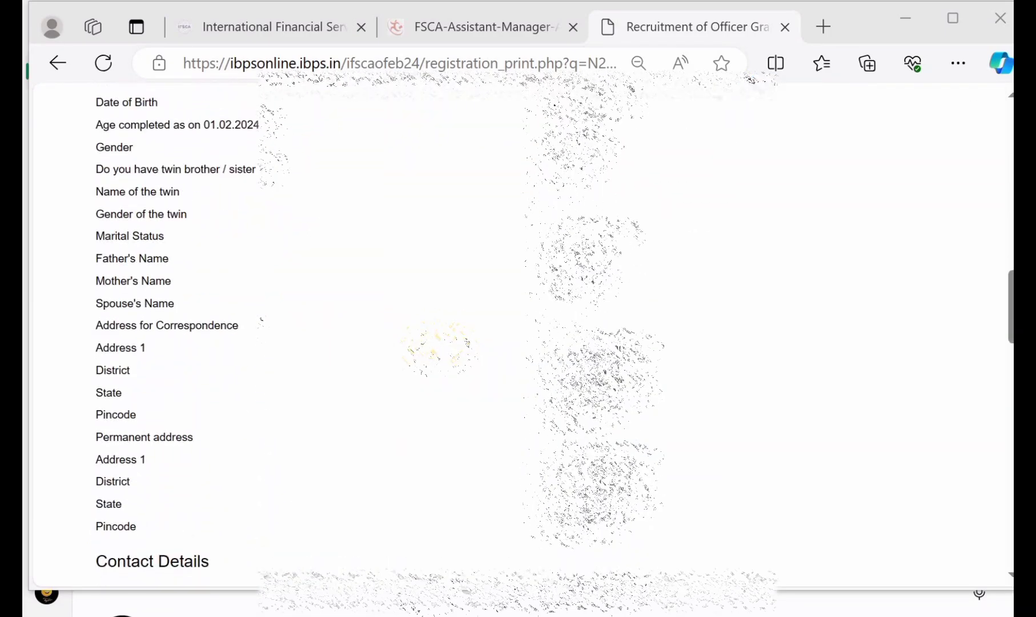
pyautogui.scroll(-8, 514, 337)
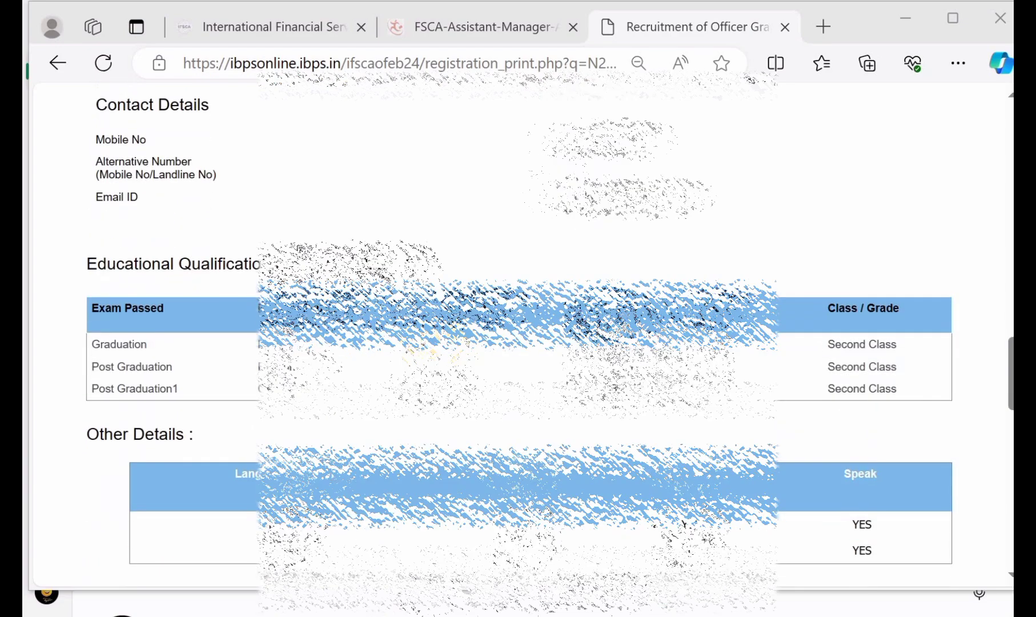
pyautogui.scroll(-3, 514, 336)
pyautogui.scroll(-2, 514, 337)
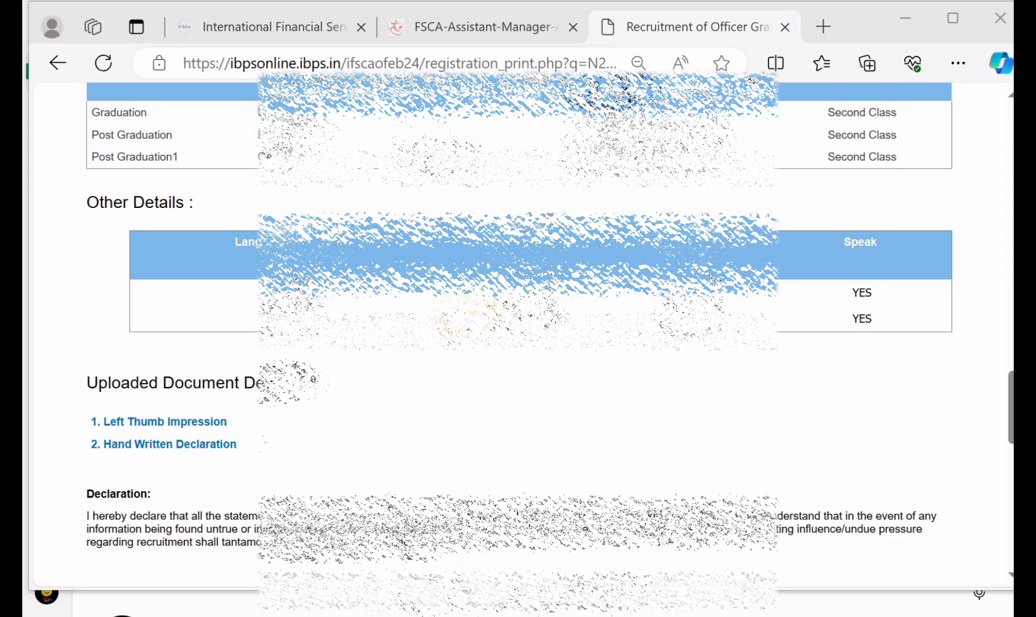
pyautogui.scroll(15, 514, 337)
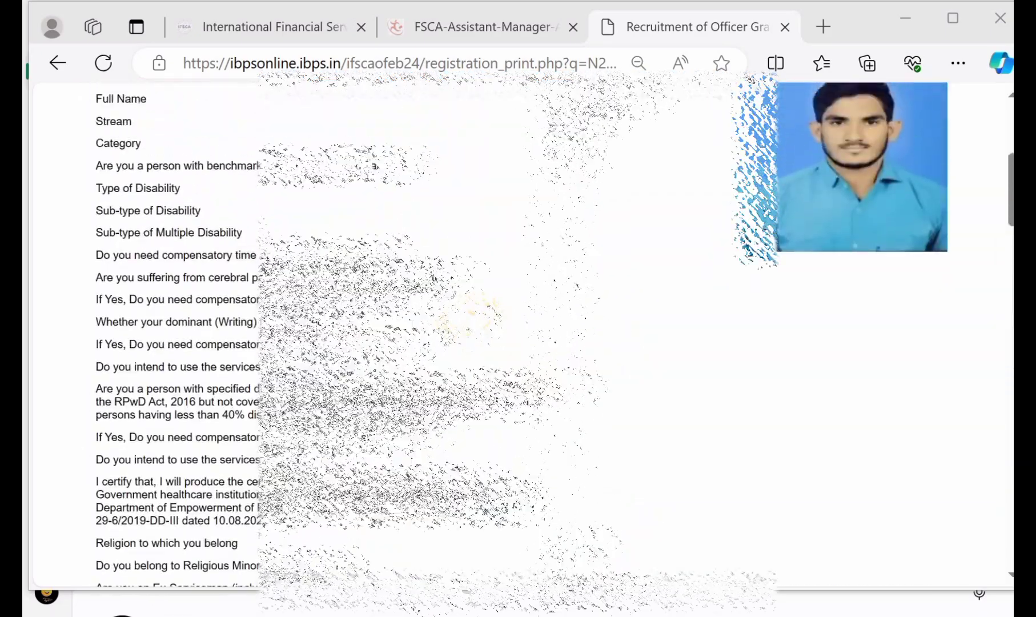
pyautogui.scroll(5, 514, 337)
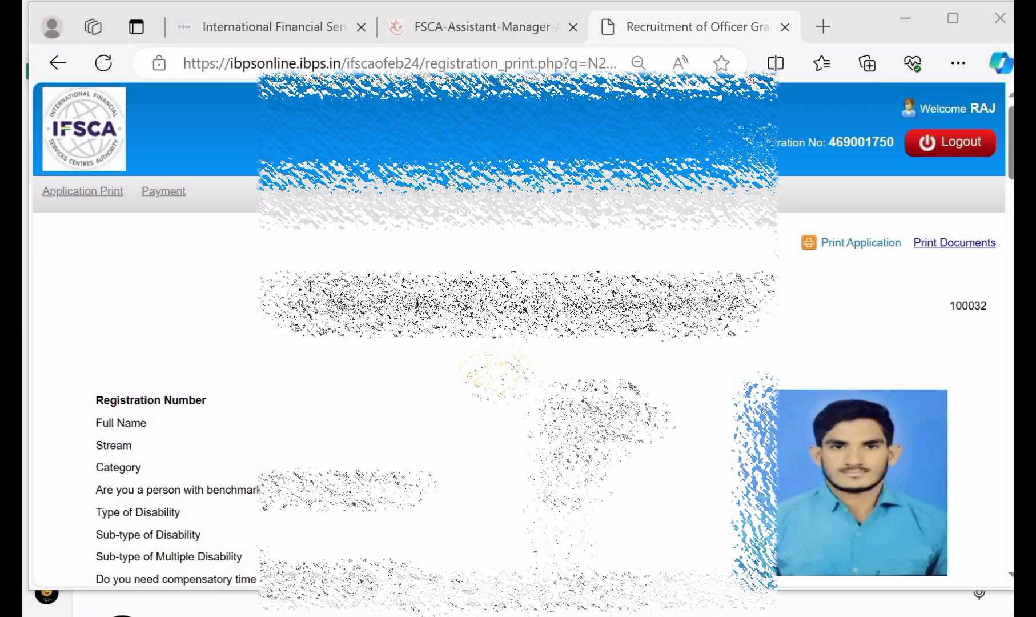
pyautogui.scroll(-5, 514, 337)
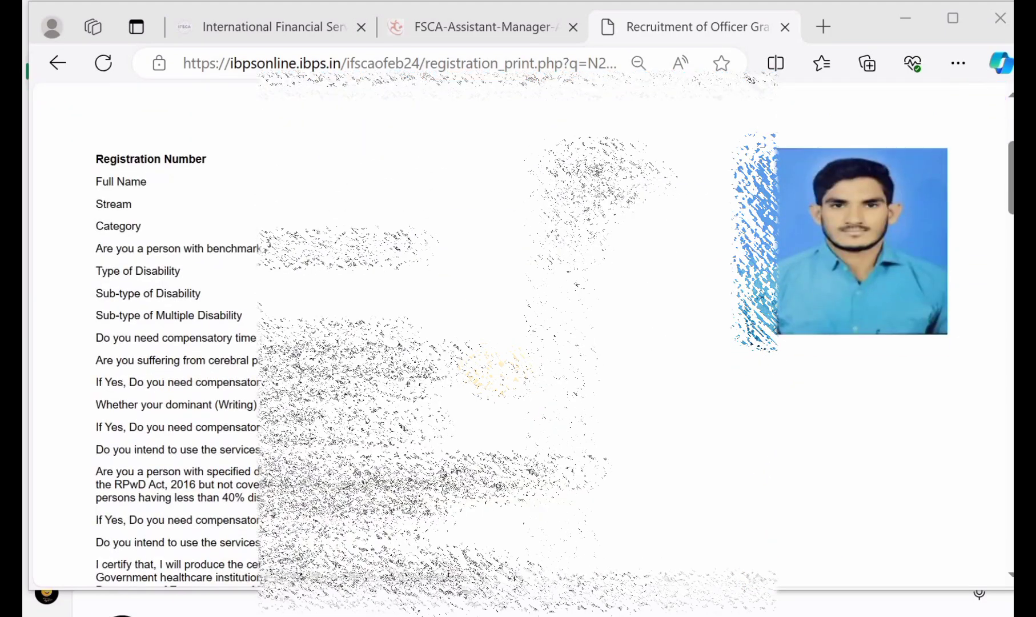
pyautogui.scroll(4, 514, 337)
pyautogui.scroll(-3, 514, 337)
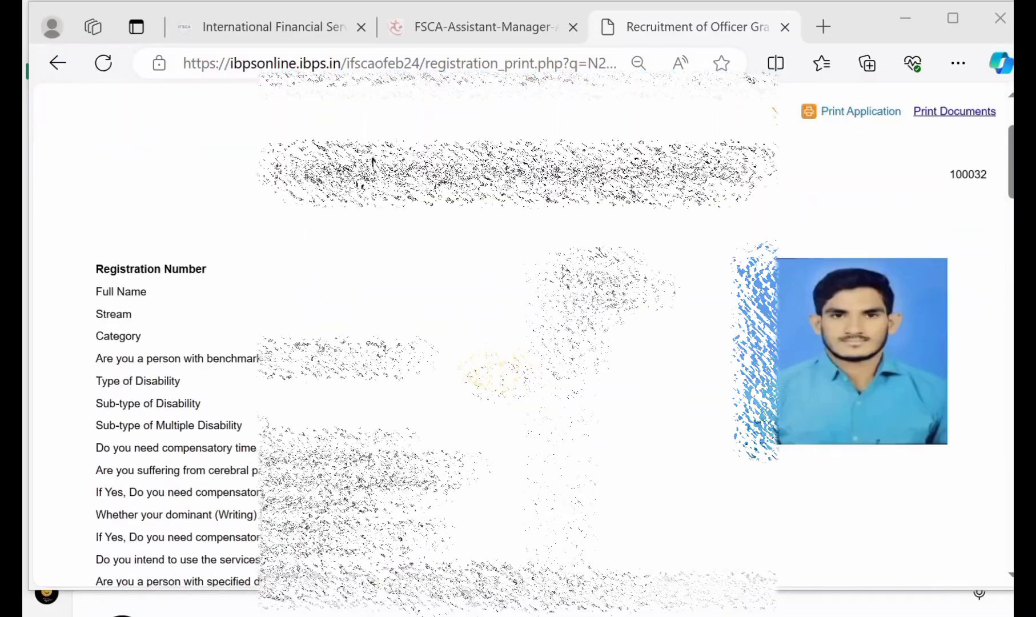